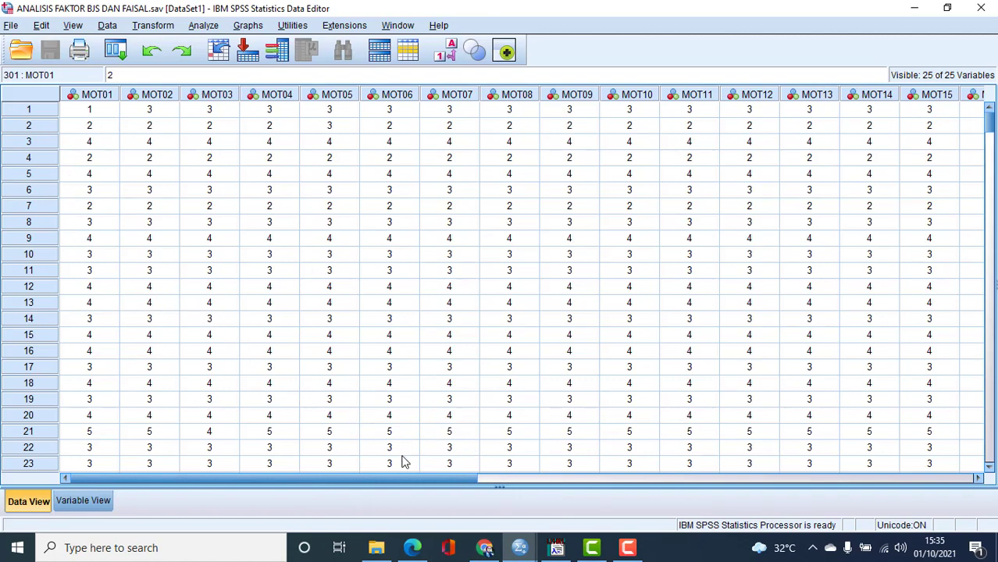
Step: Examine the MOT01–MOT25 response data across its columns and rows, along with the variable definitions
mouse_move(411, 484)
mouse_down()
mouse_move(507, 481)
mouse_move(402, 480)
mouse_up()
drag(236, 483, 529, 544)
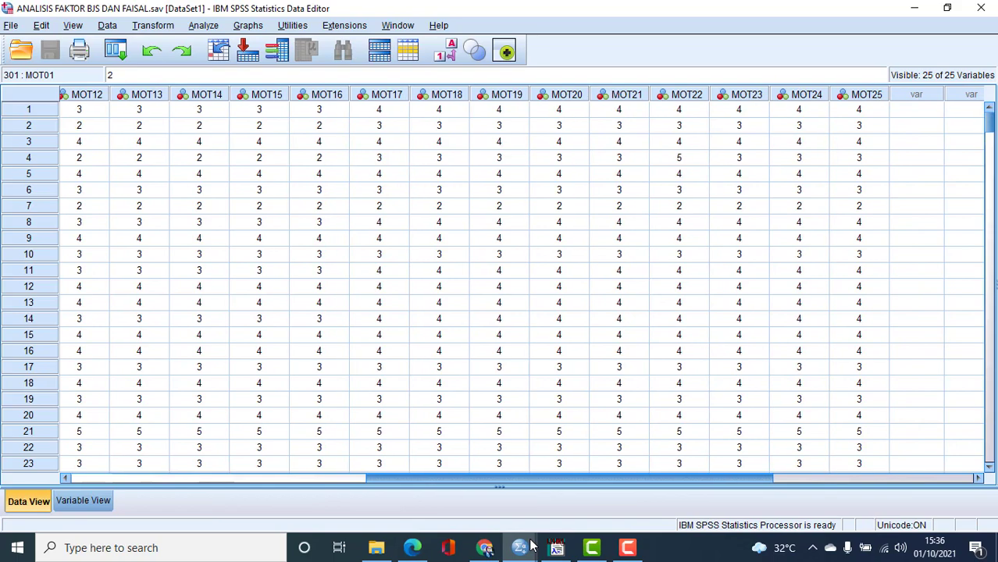
drag(529, 544, 224, 443)
scroll(230, 459, down, 2)
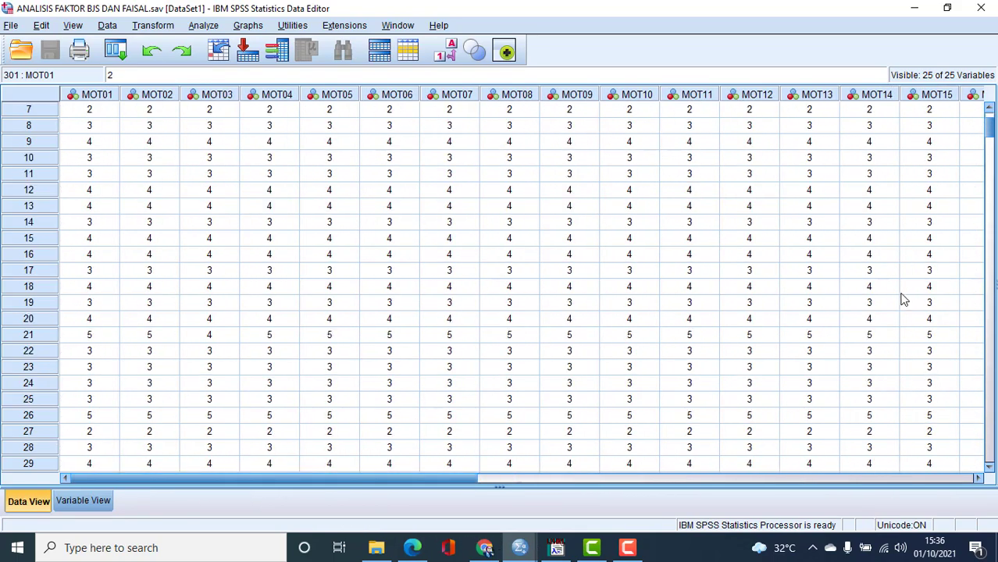
mouse_move(988, 133)
mouse_down()
mouse_move(987, 428)
mouse_move(987, 216)
mouse_move(975, 119)
mouse_up()
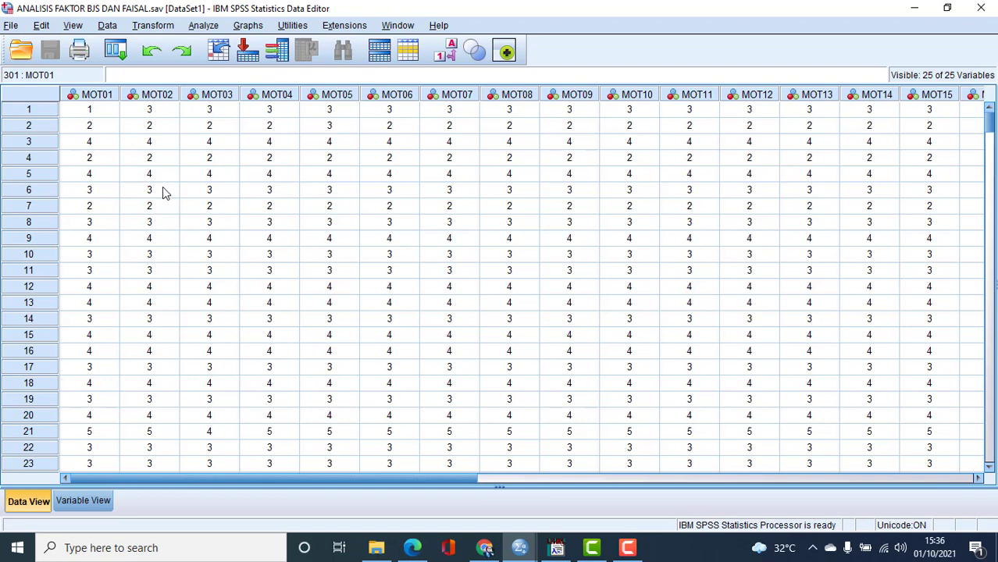
click(84, 501)
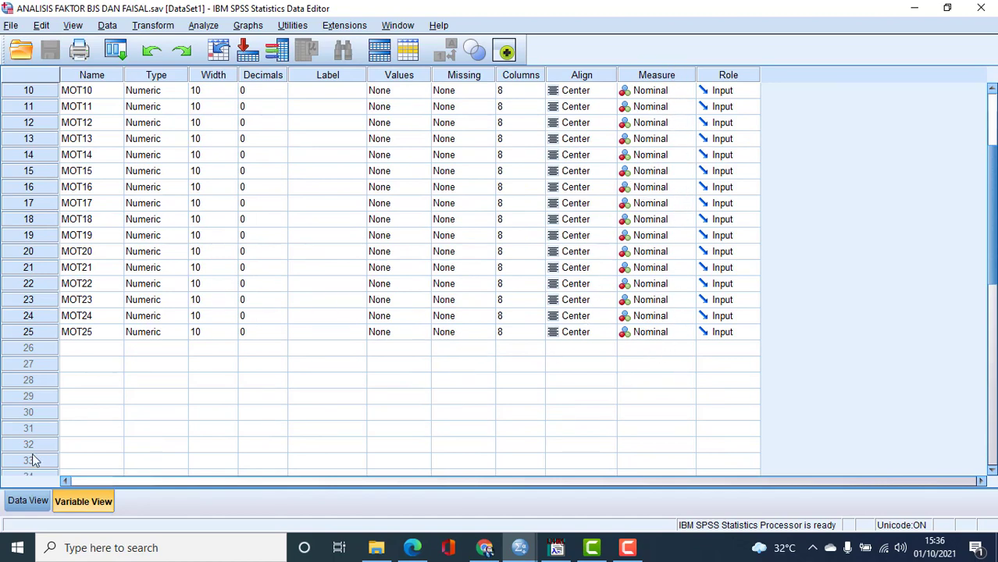
click(23, 502)
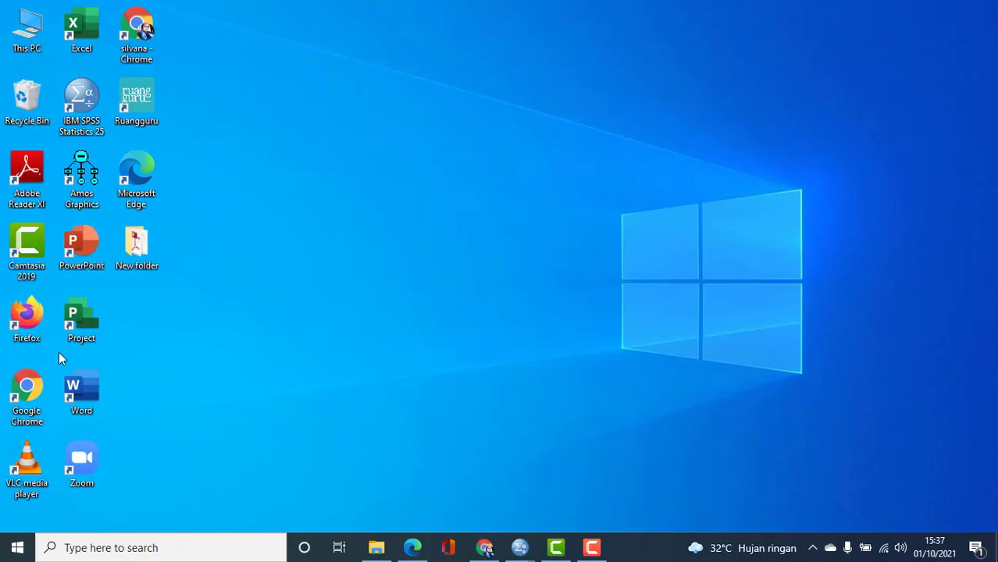
Step: Start LISREL and create a new PRELIS Data file
click(17, 547)
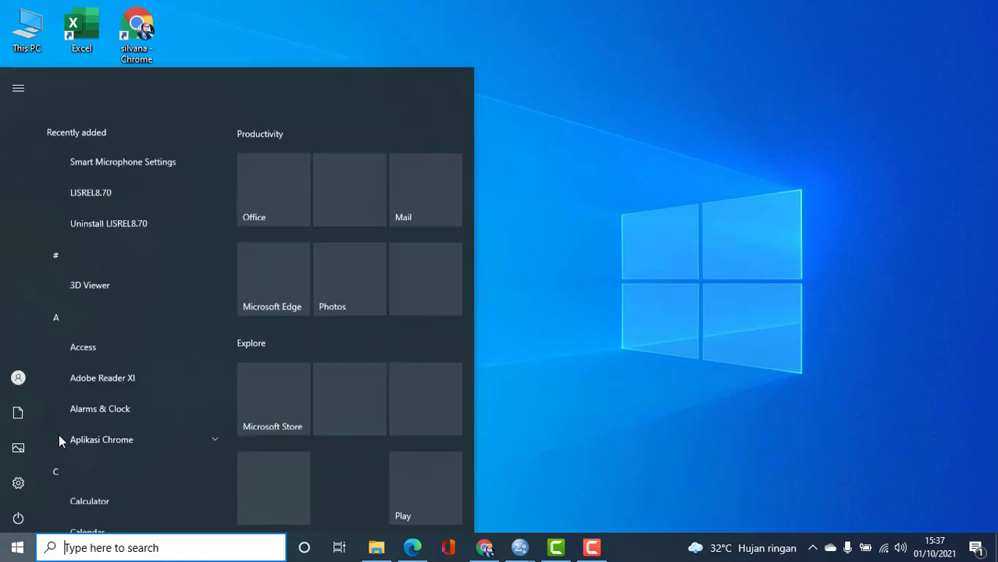
click(91, 137)
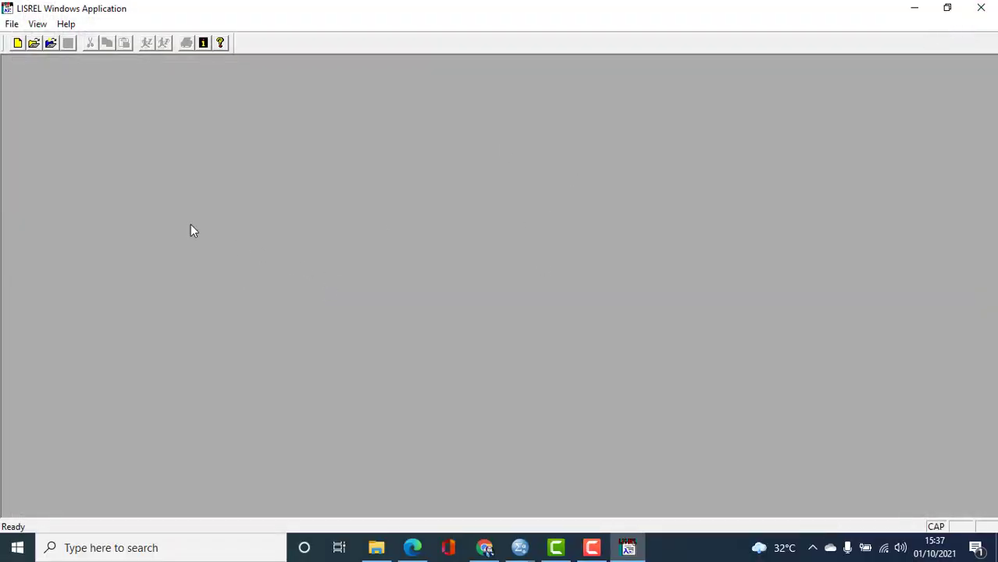
click(11, 25)
click(31, 40)
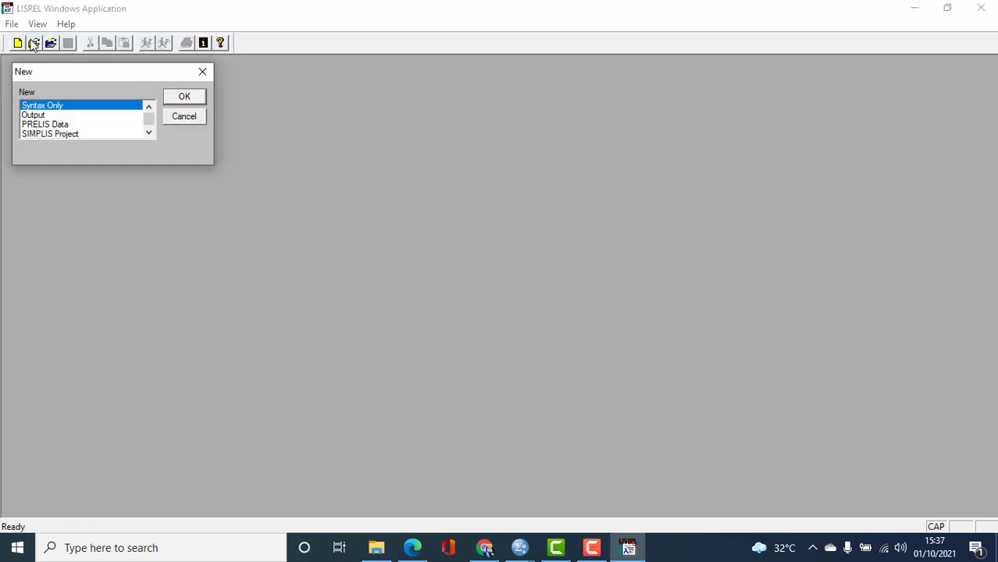
click(49, 125)
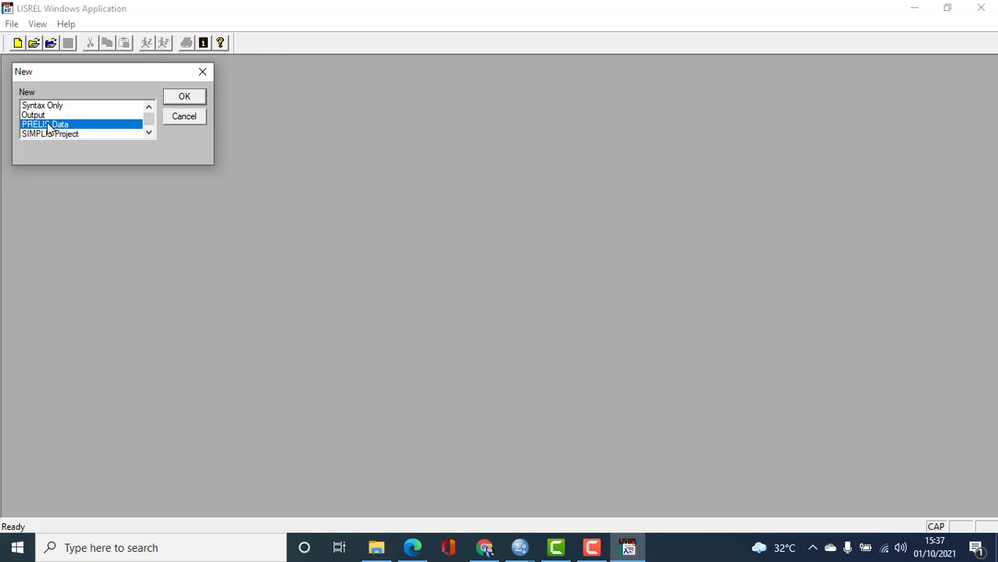
click(200, 97)
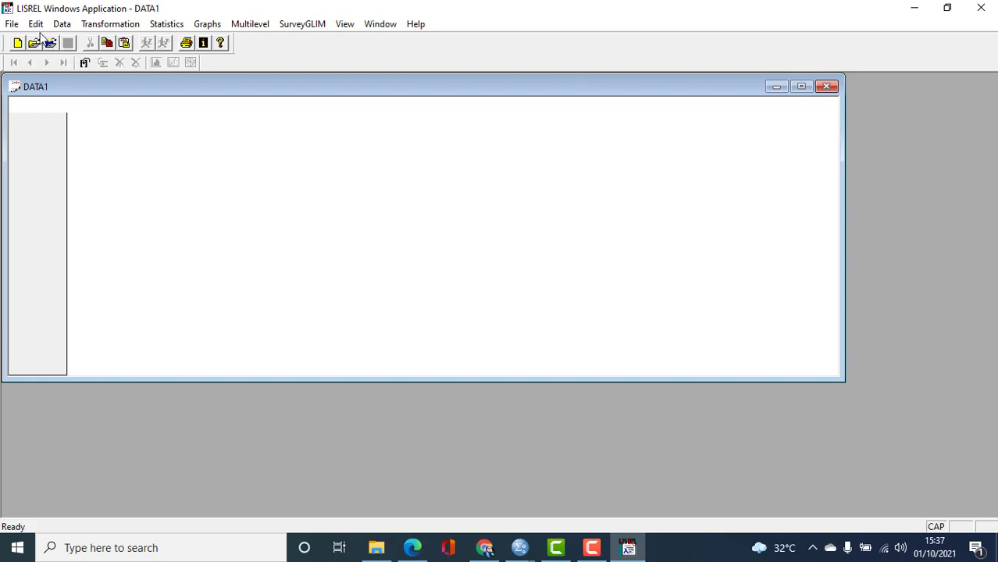
Step: Import the SPSS for Windows (*.sav) file whose name begins with ANALISIS FAKTOR BJS as free-format data
click(12, 26)
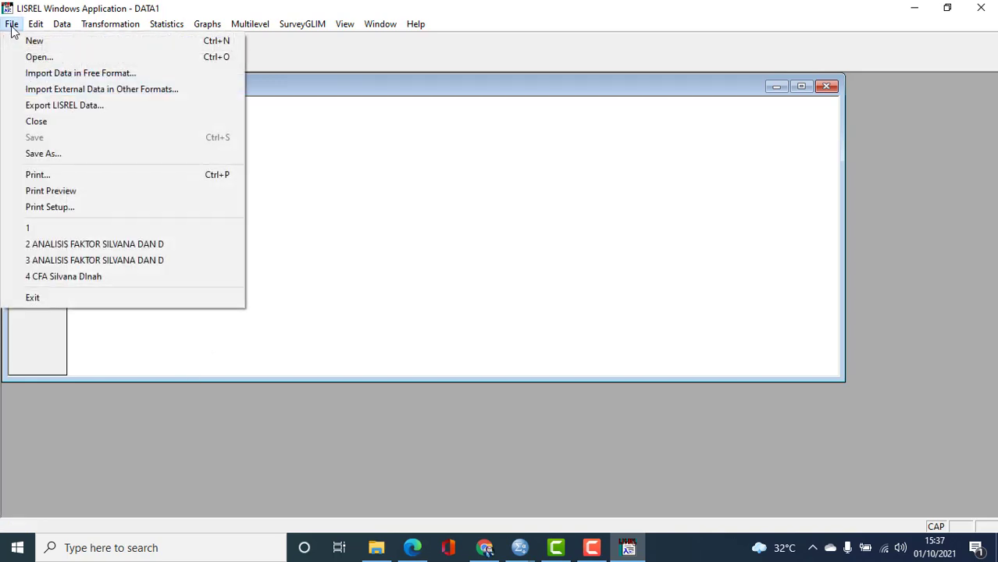
click(35, 73)
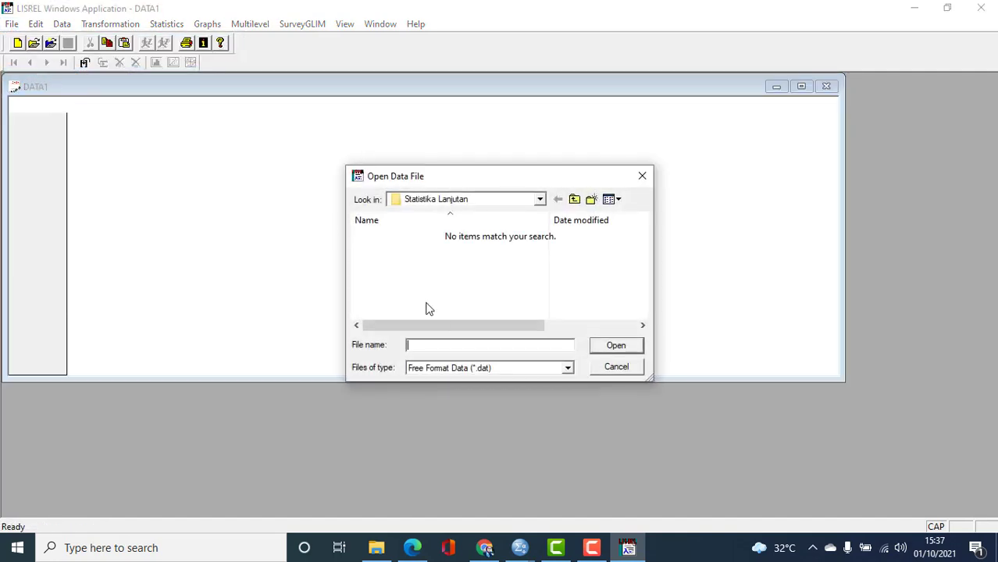
click(568, 369)
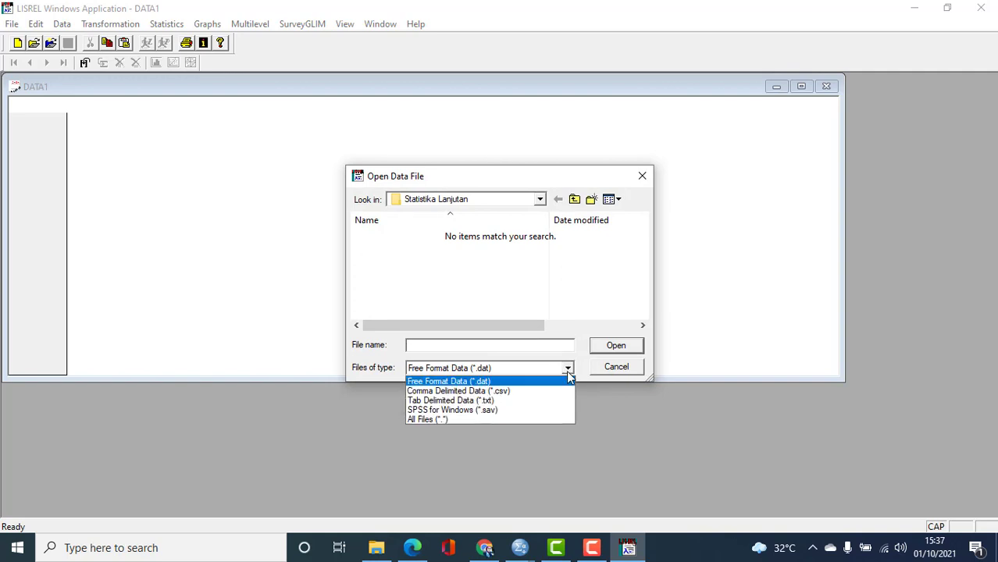
click(559, 412)
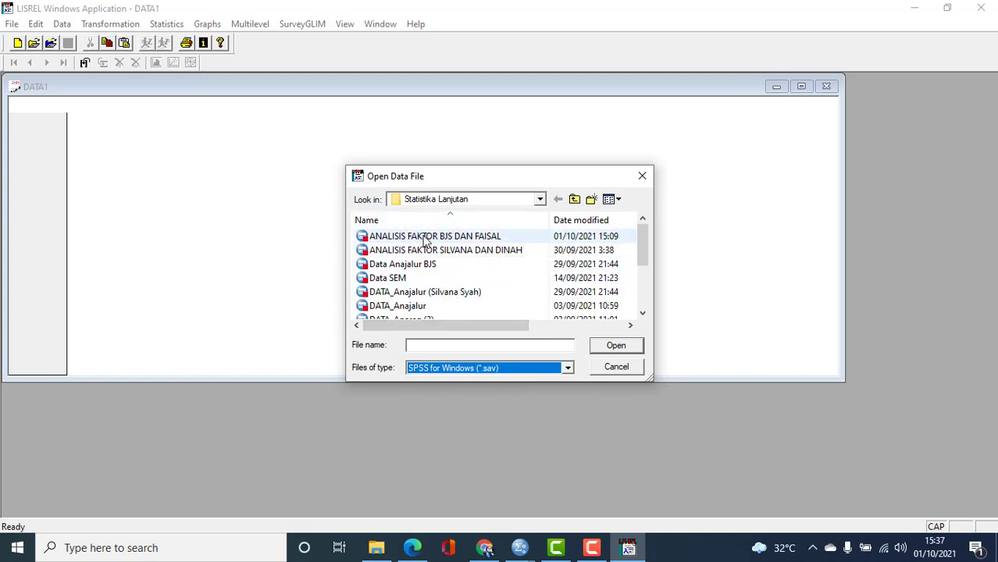
double_click(426, 237)
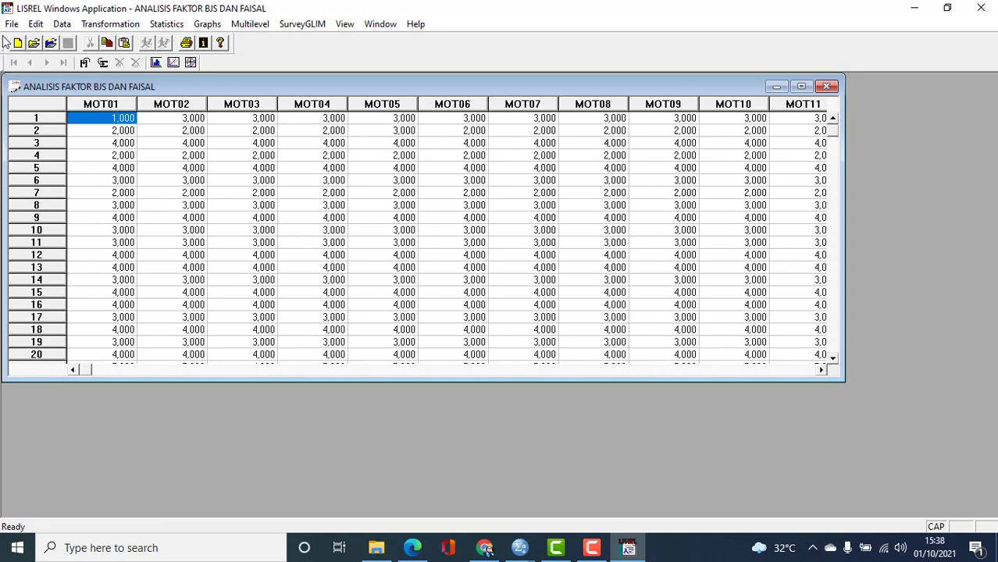
Step: Define the variable type of MOT01 as Continuous and apply it to all variables
click(63, 25)
click(86, 41)
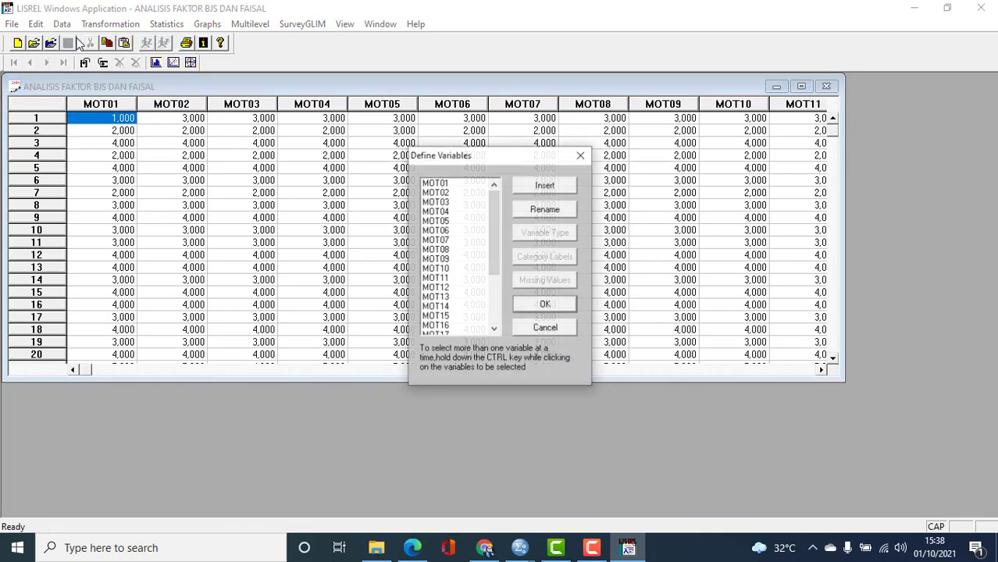
click(450, 184)
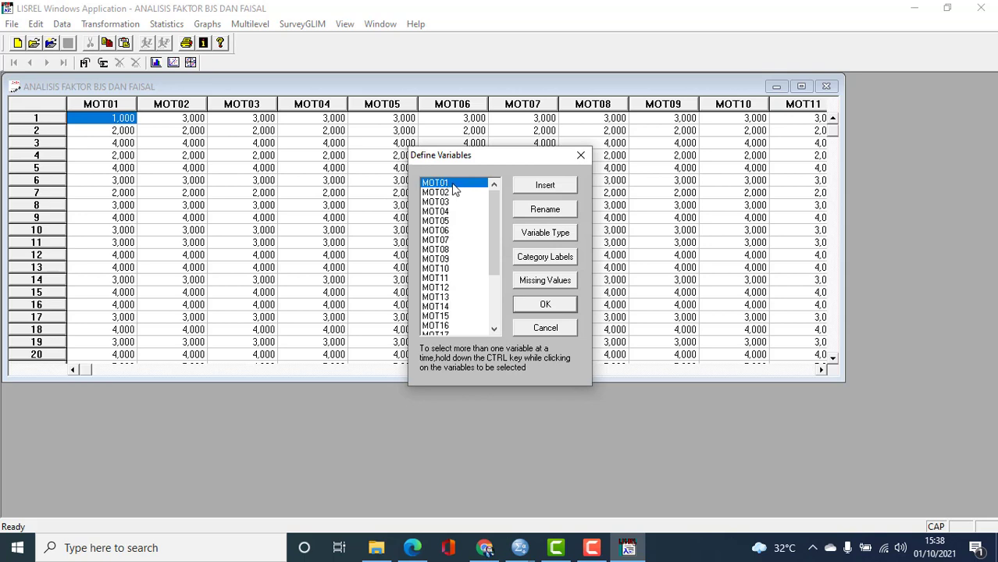
click(535, 239)
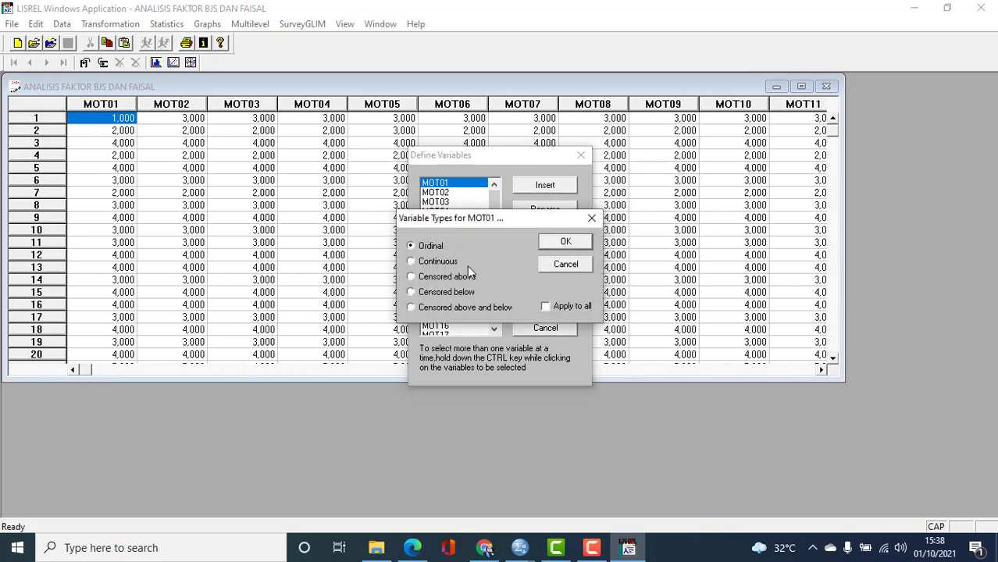
click(564, 243)
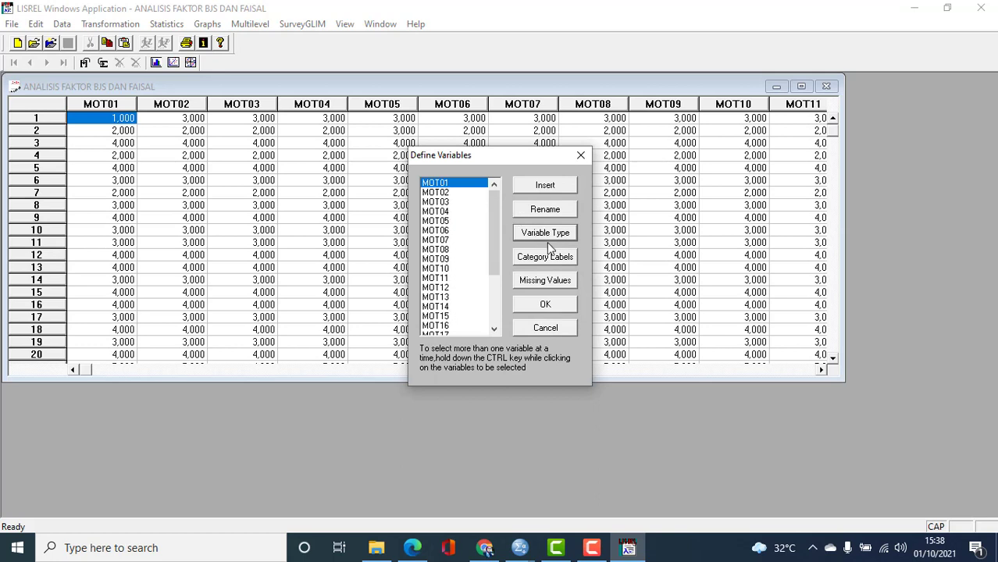
click(543, 235)
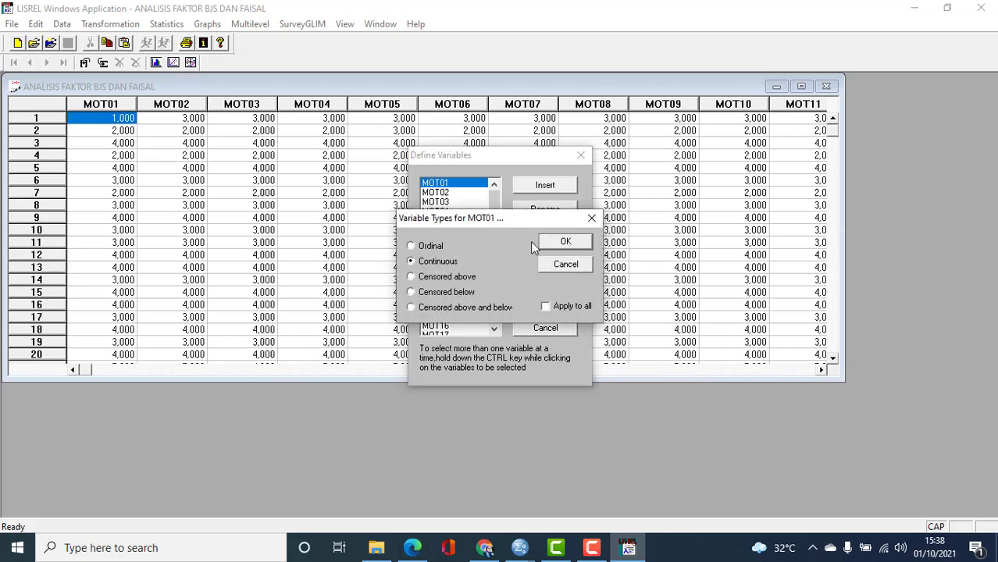
click(547, 307)
click(562, 242)
click(545, 304)
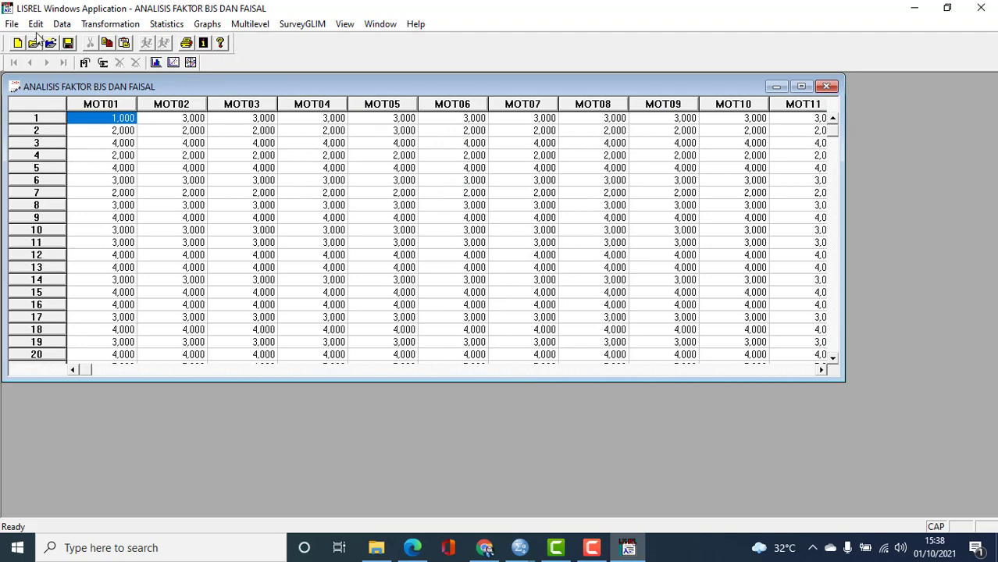
Step: Save a copy of the PRELIS data (*.psf) on the Desktop under its existing file name
click(11, 25)
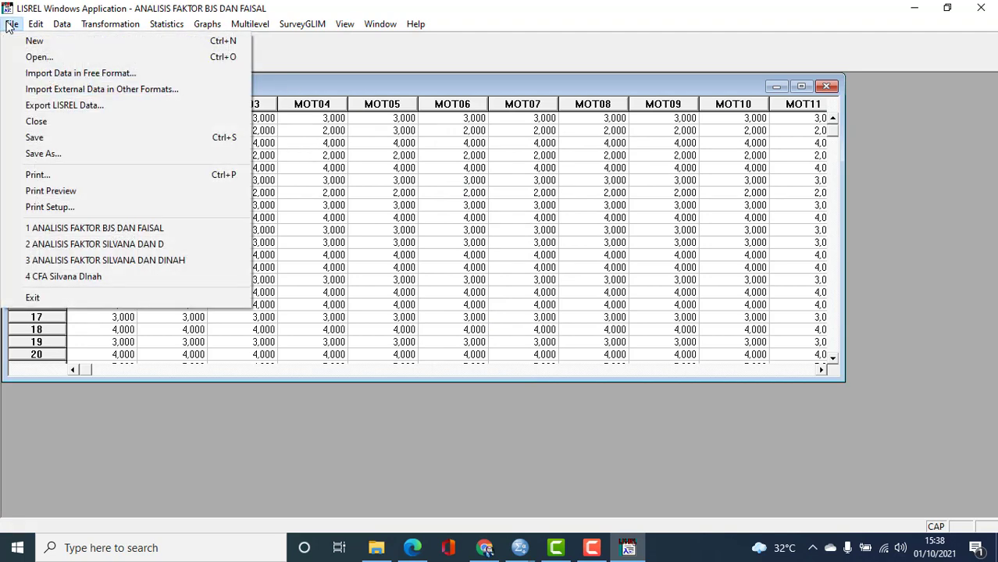
click(67, 159)
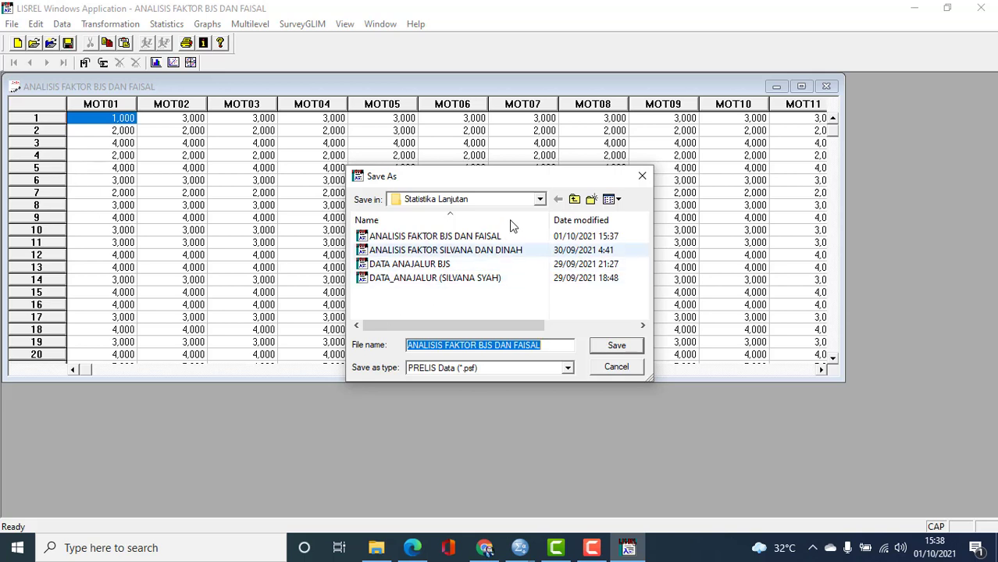
click(537, 200)
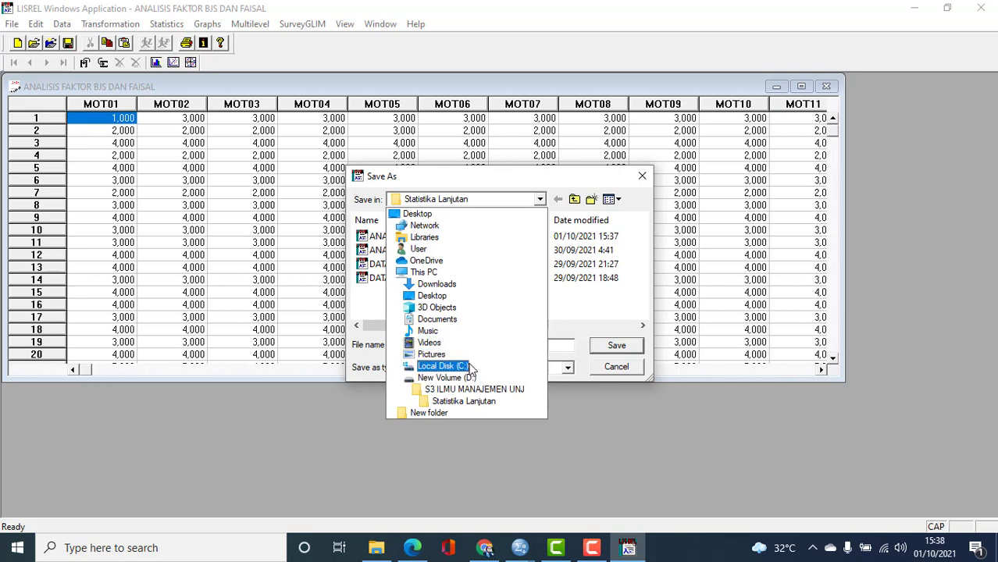
click(434, 297)
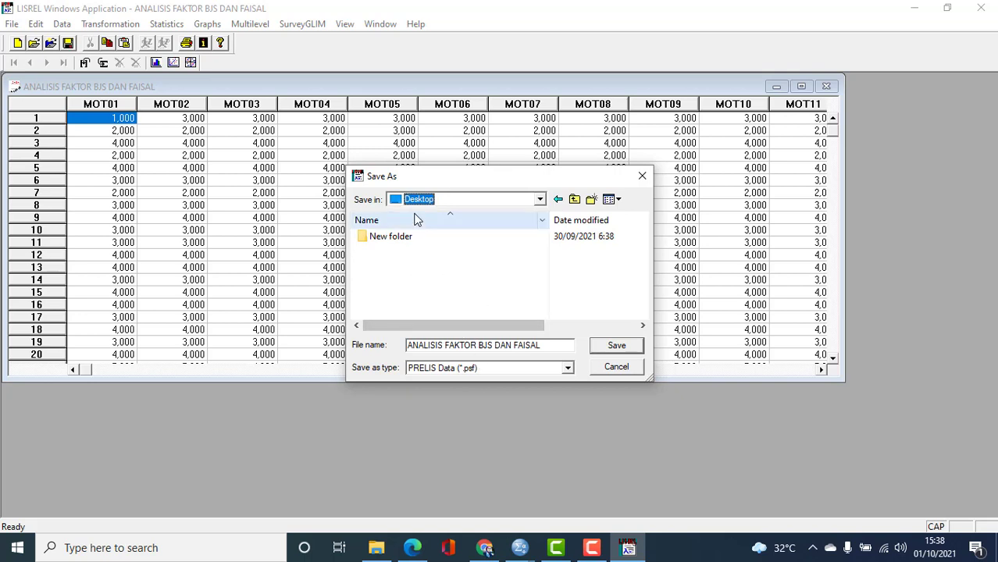
click(617, 346)
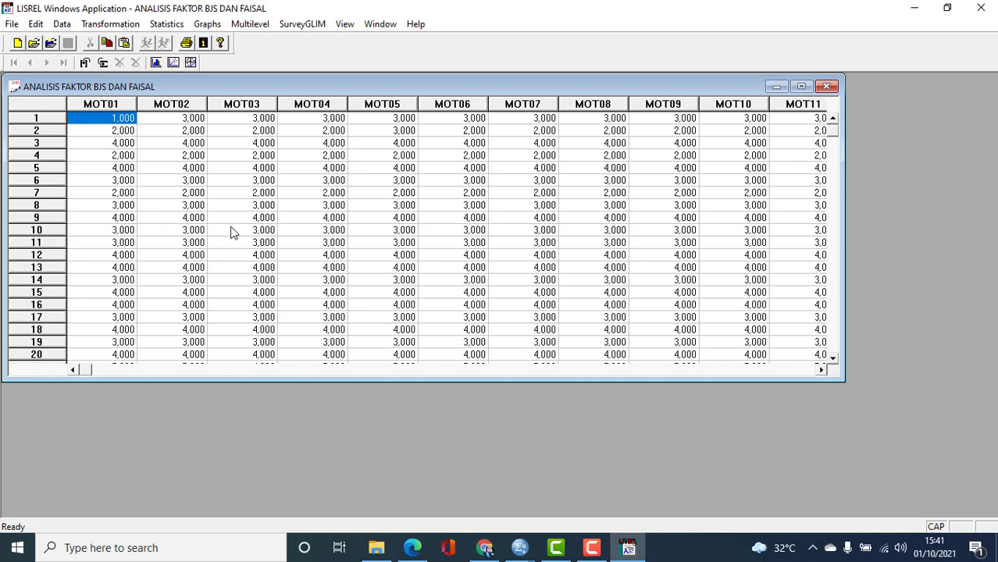
Step: Create a new SIMPLIS Project and save it on the Desktop as AF MOTIVASI KERJA
click(11, 23)
click(28, 40)
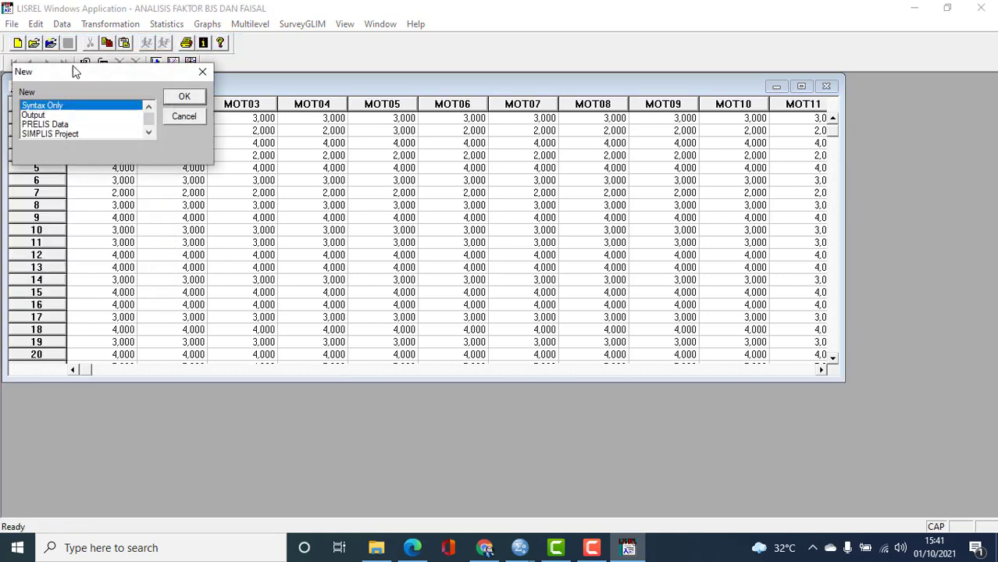
click(57, 132)
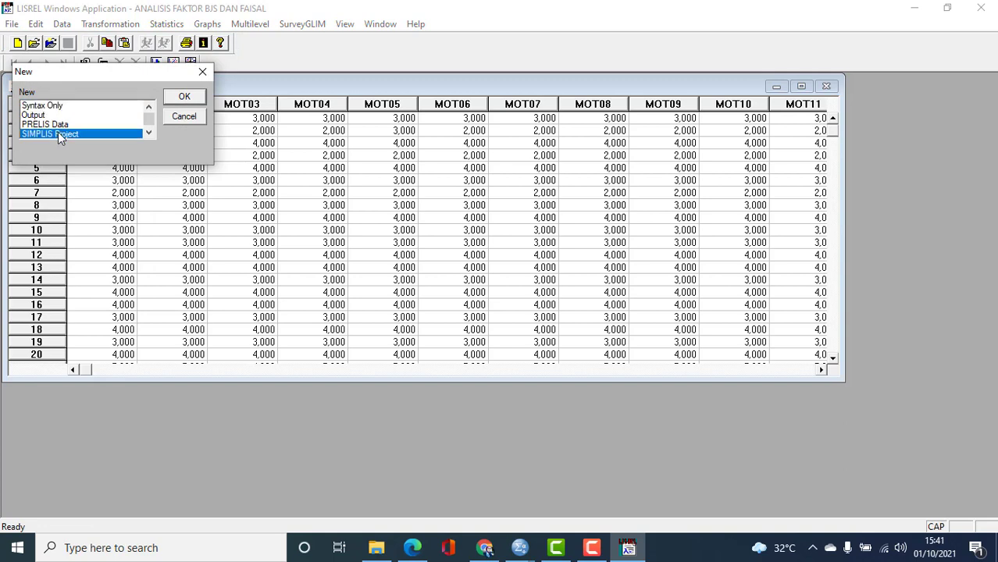
click(181, 97)
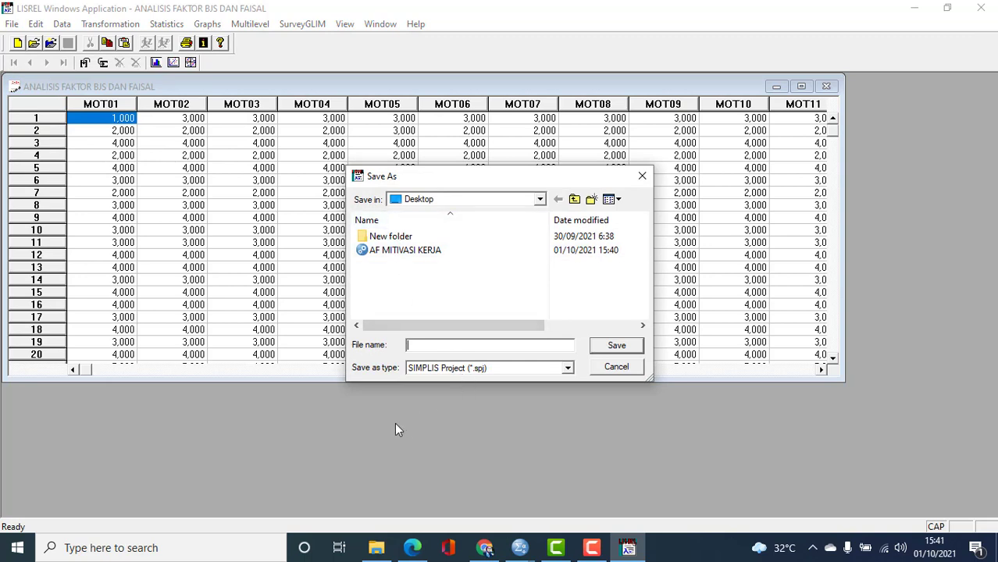
click(406, 250)
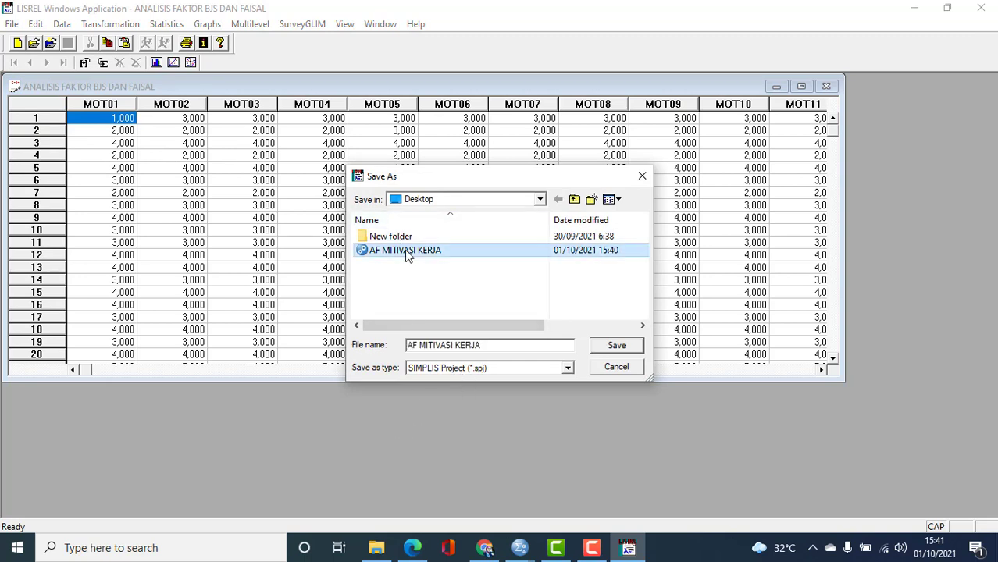
click(429, 345)
key(BackSpace)
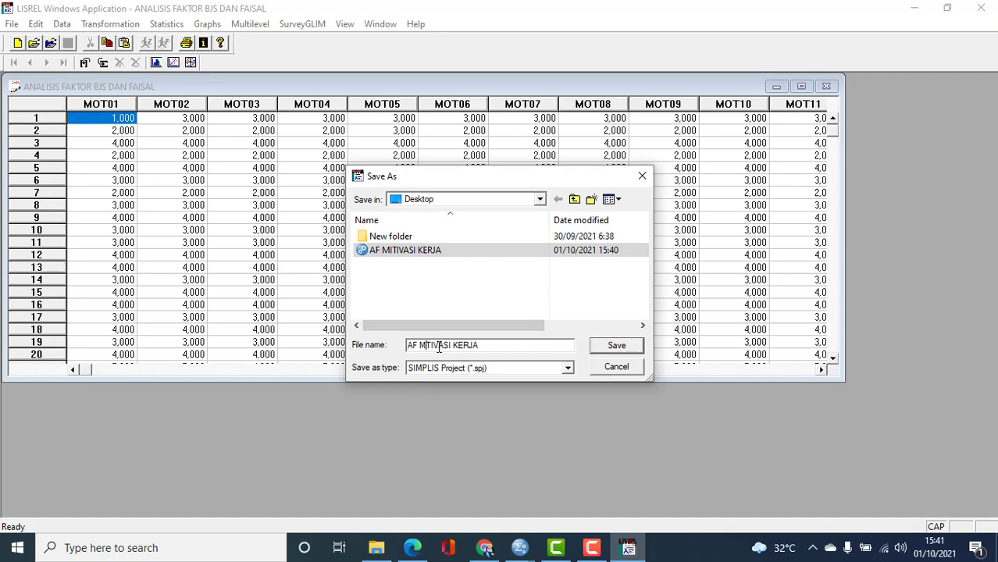
text(O)
click(616, 346)
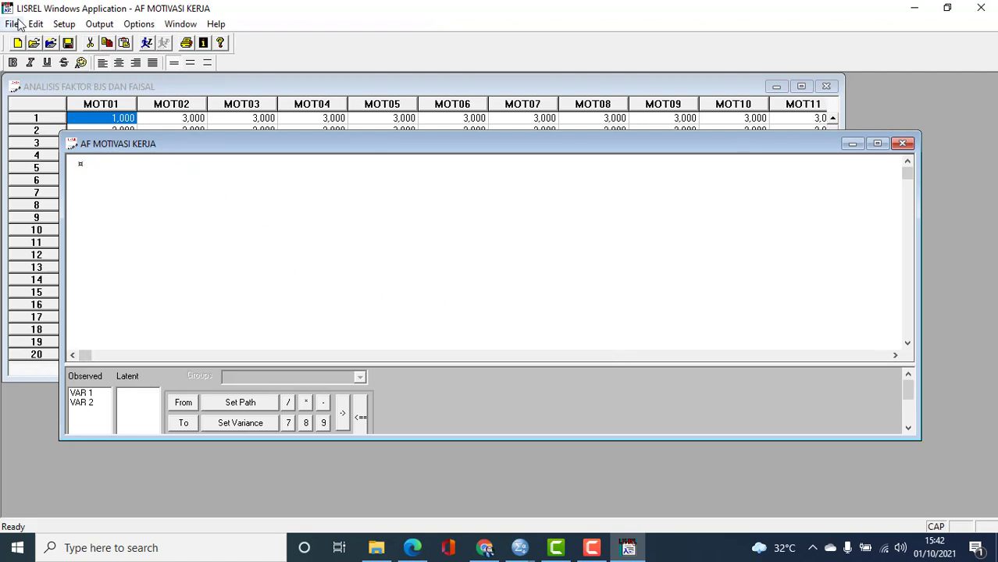
Step: Read the observed variables from the PRELIS System File on the Desktop whose name begins with ANALISIS FAKTOR BJS
click(64, 24)
mouse_move(90, 28)
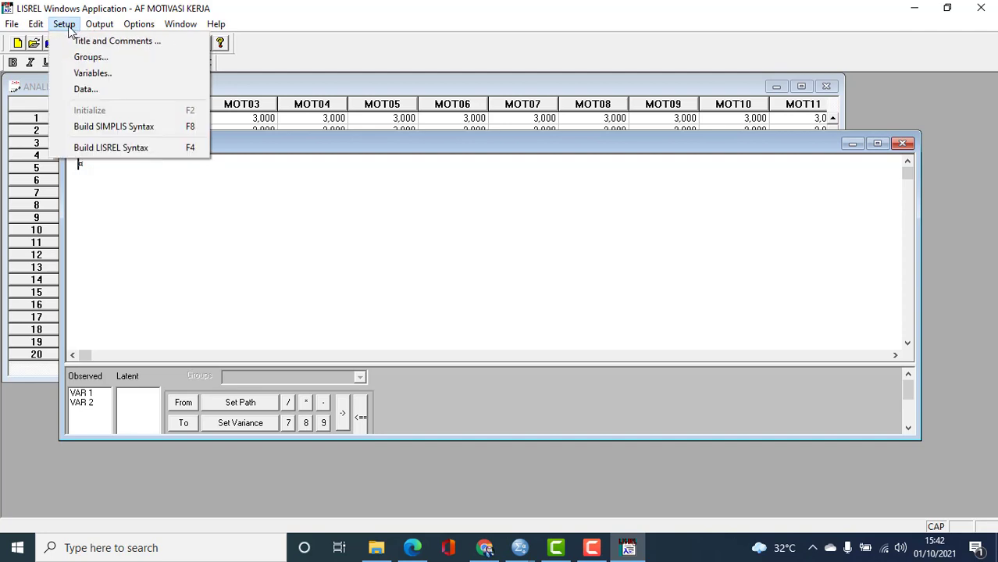
click(91, 73)
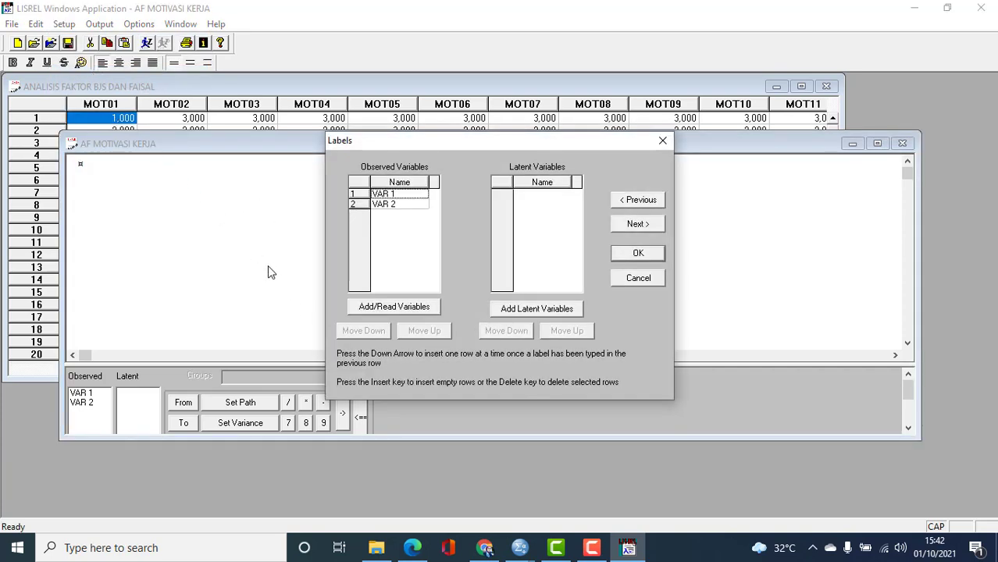
click(388, 309)
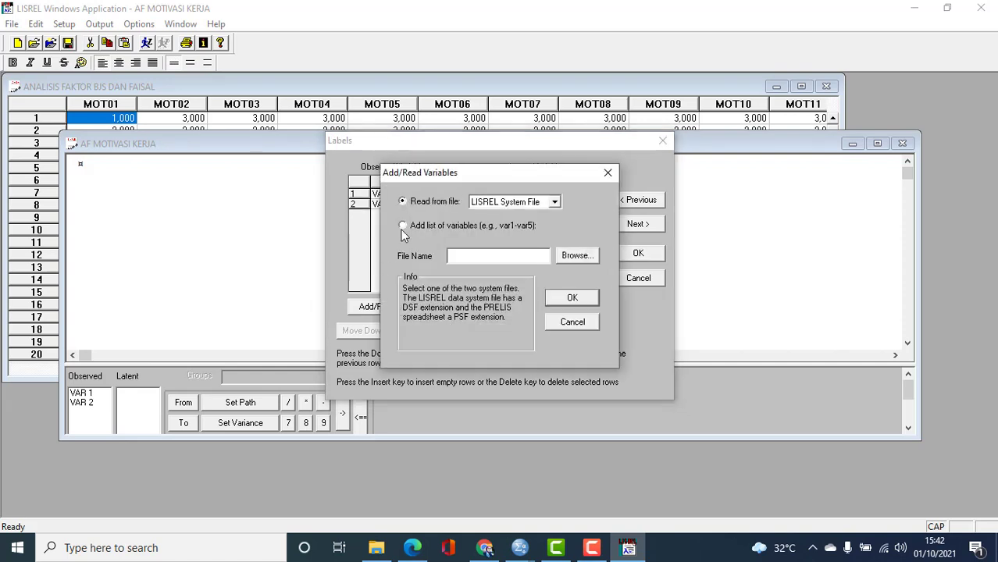
drag(443, 173, 524, 187)
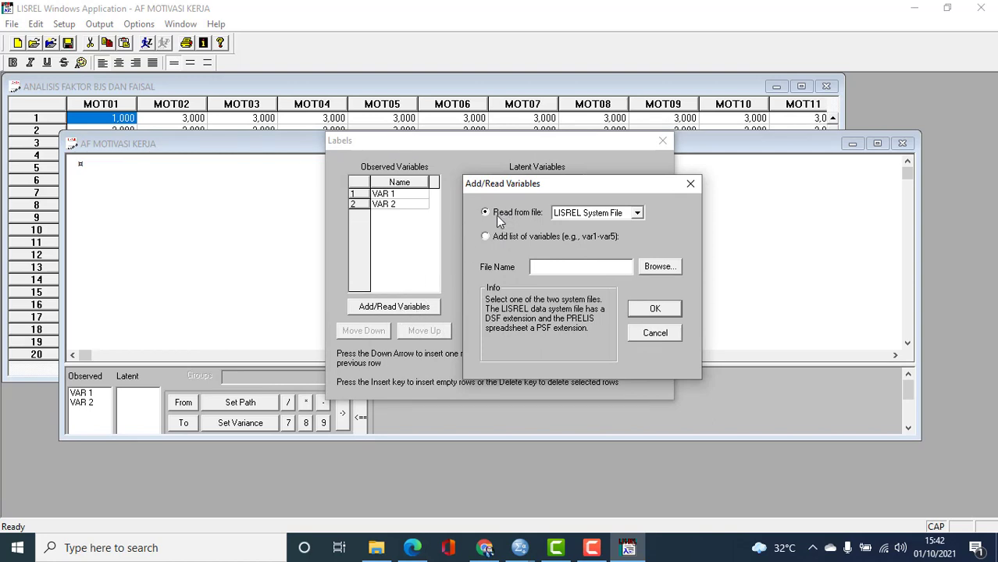
click(637, 213)
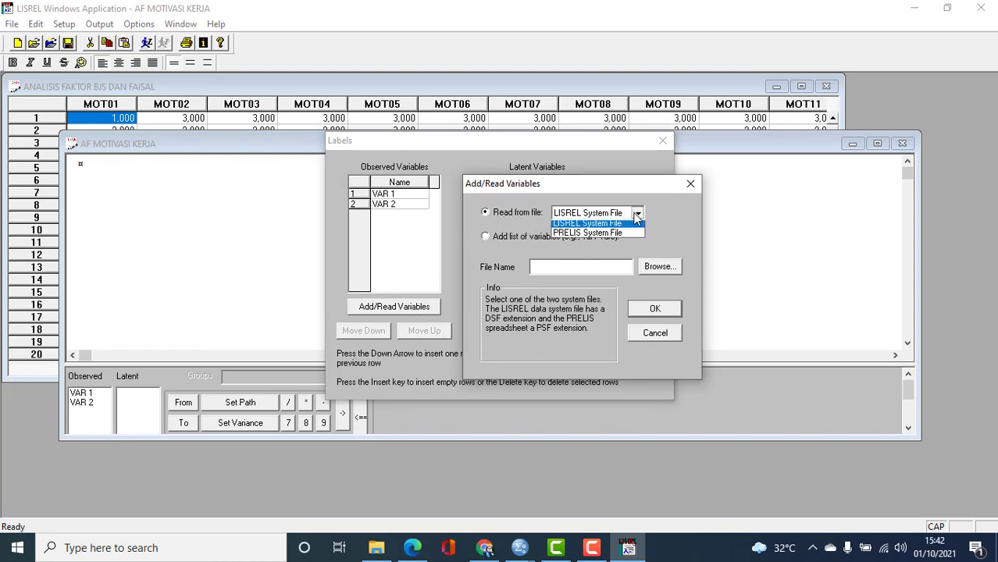
click(629, 236)
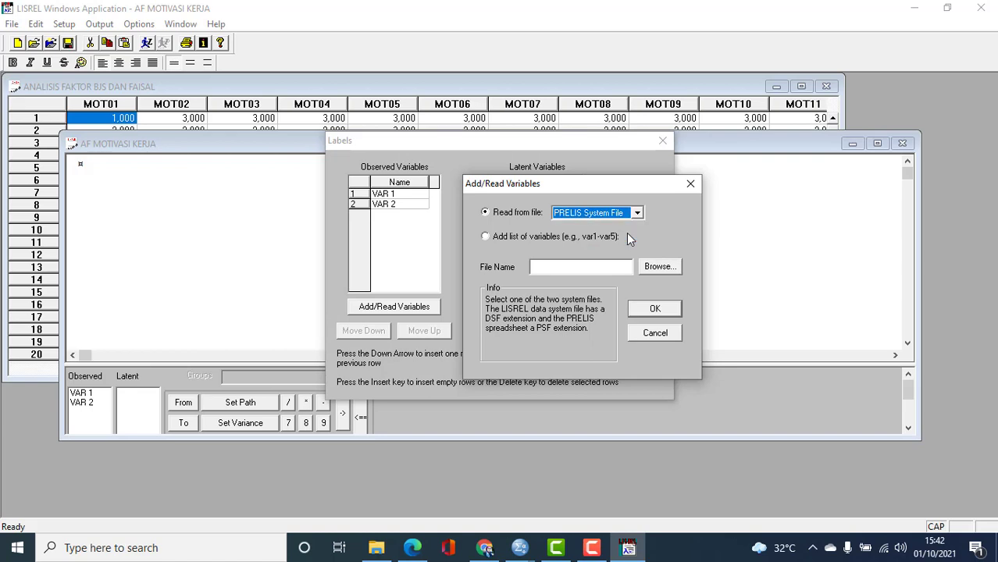
click(659, 267)
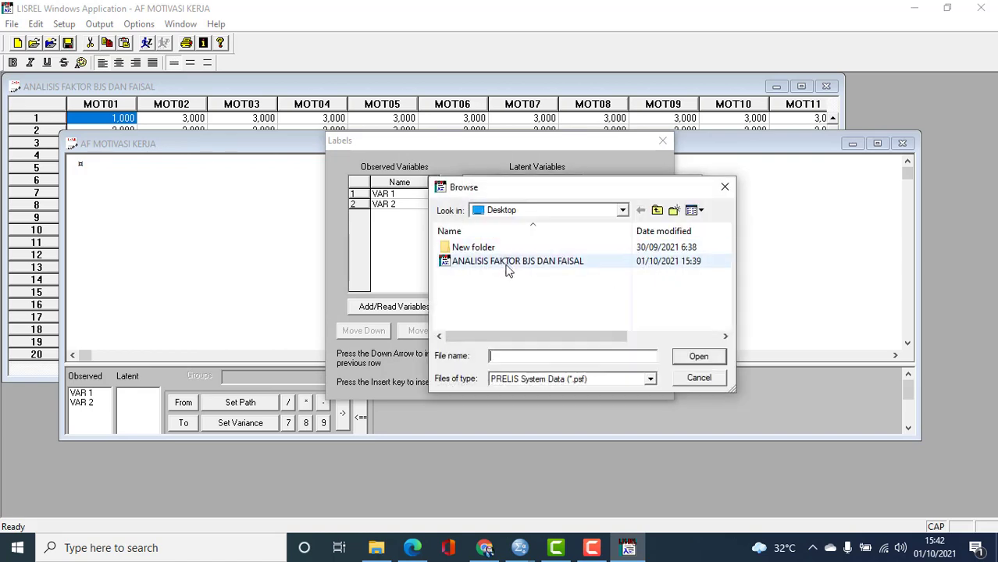
click(520, 262)
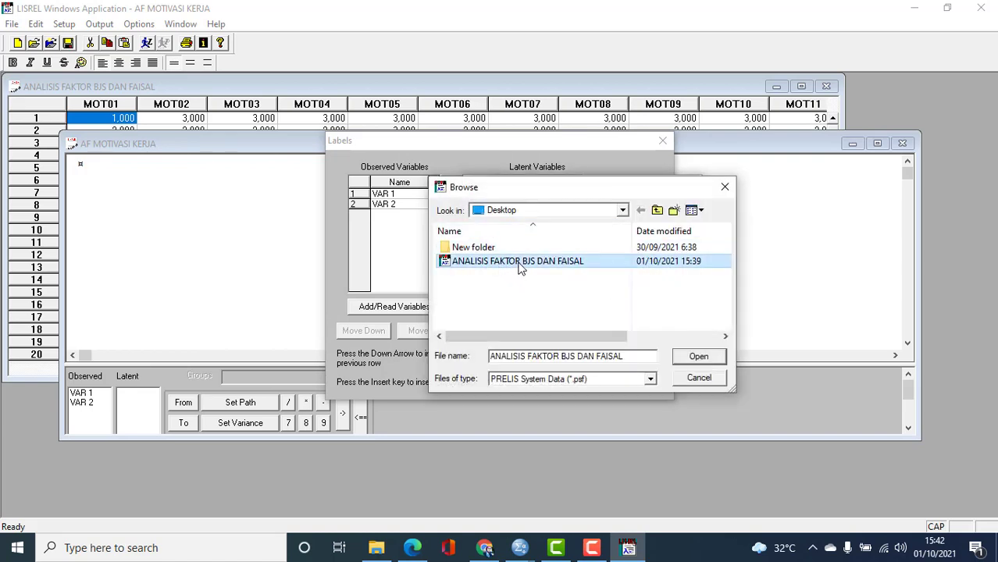
click(695, 360)
click(653, 310)
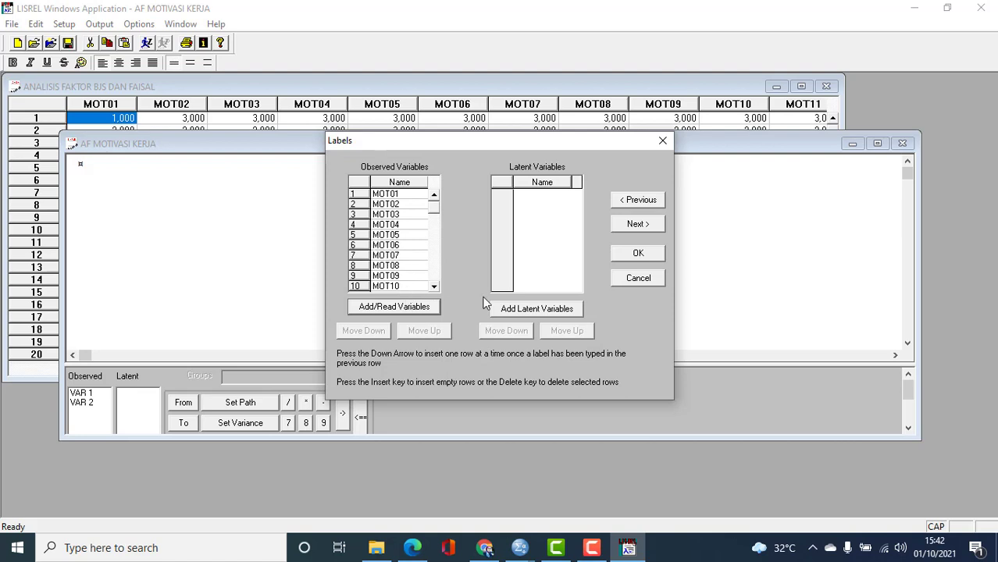
Step: Add a latent variable named PRESTASI to the project's variable labels
click(531, 311)
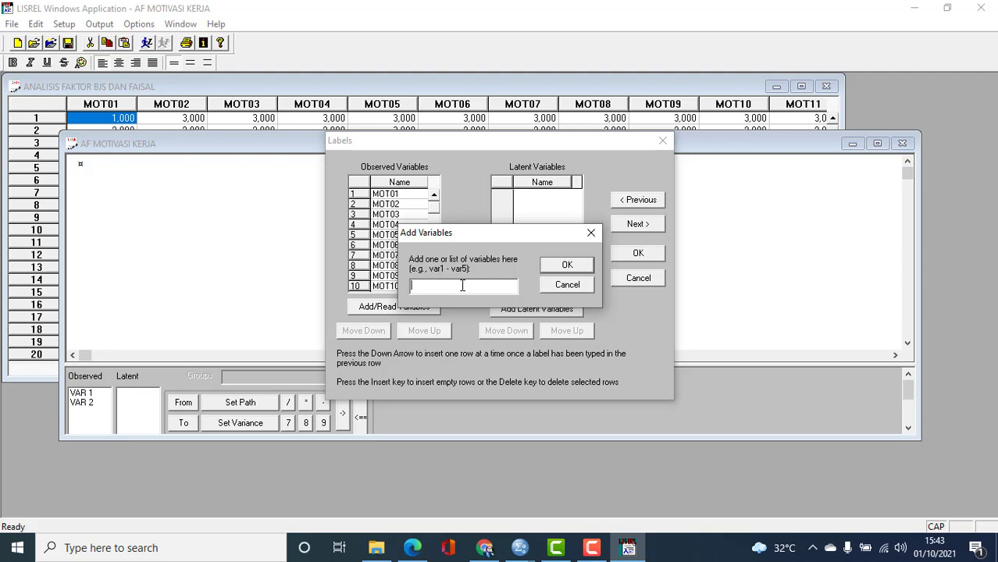
text(pprest)
key(BackSpace)
key(BackSpace)
key(BackSpace)
key(BackSpace)
text(PRESTASI)
click(551, 270)
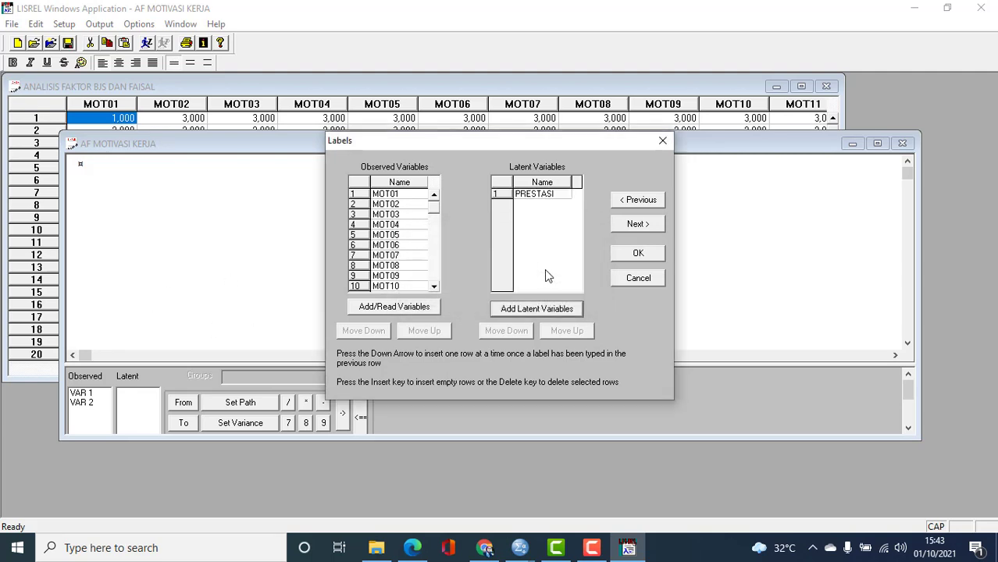
Step: Add two more latent variables named PENGAKUAN and TGGJWB
click(517, 309)
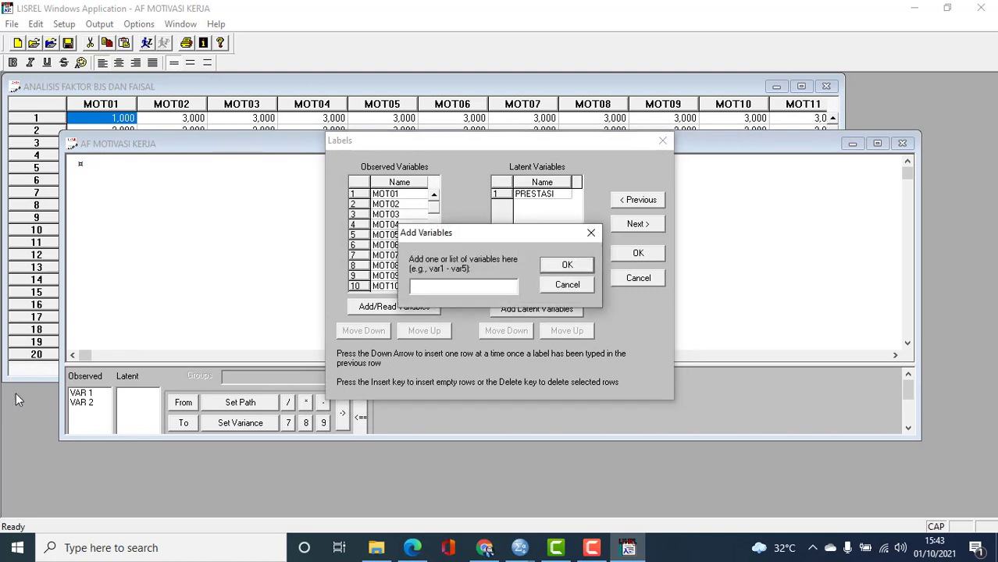
text(PENGAKUAN)
click(555, 267)
click(528, 310)
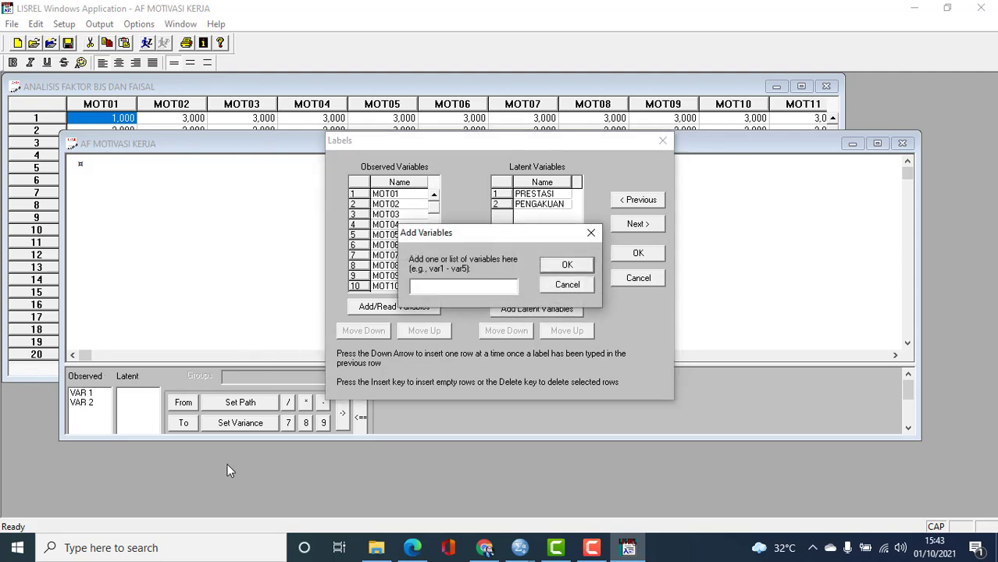
text(TGJWB)
click(422, 286)
text(G)
click(565, 267)
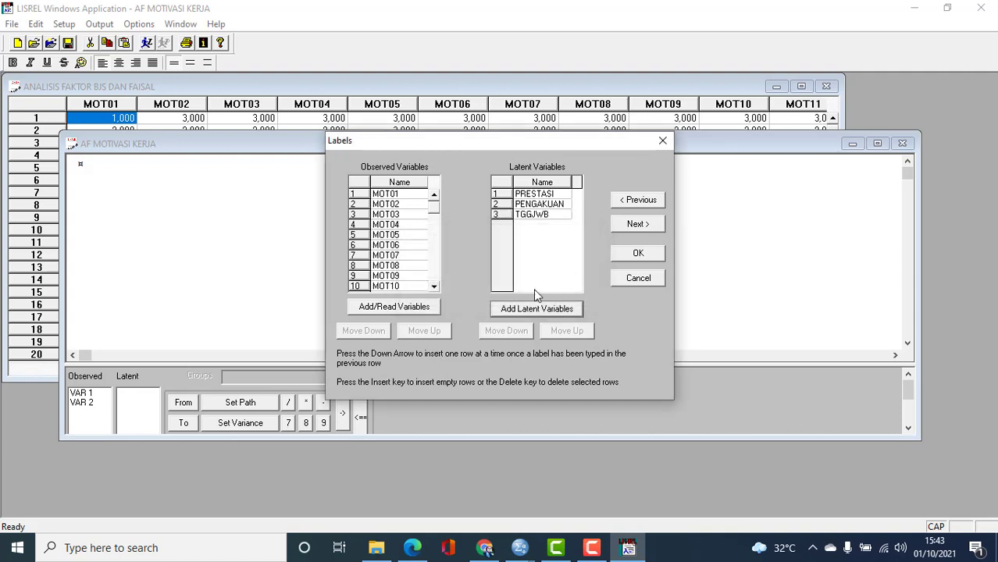
Step: Add the latent variables PROMOSI and TEKUN to complete the latent variable list
click(528, 311)
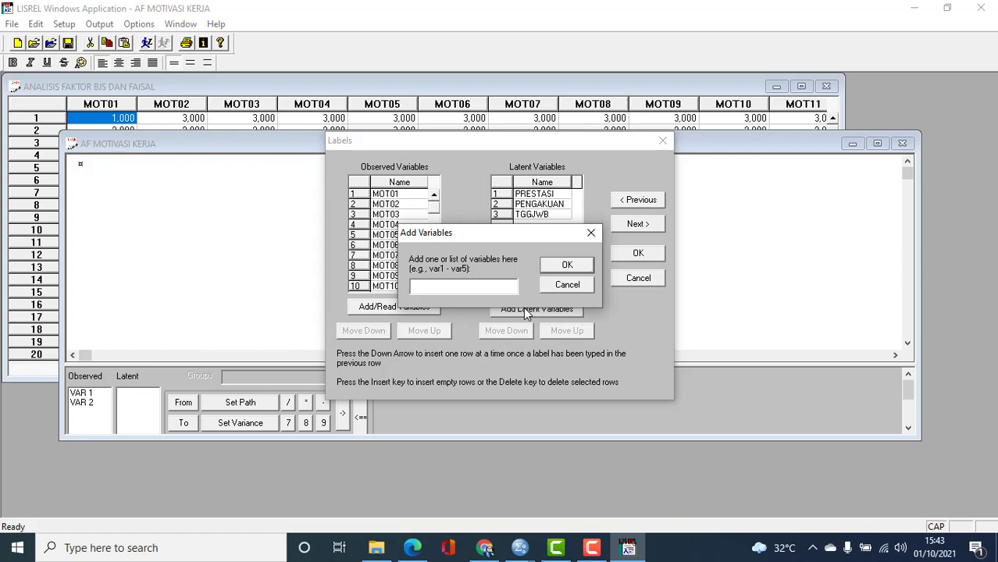
text(PROMSI)
key(BackSpace)
key(BackSpace)
text(OS)
click(566, 266)
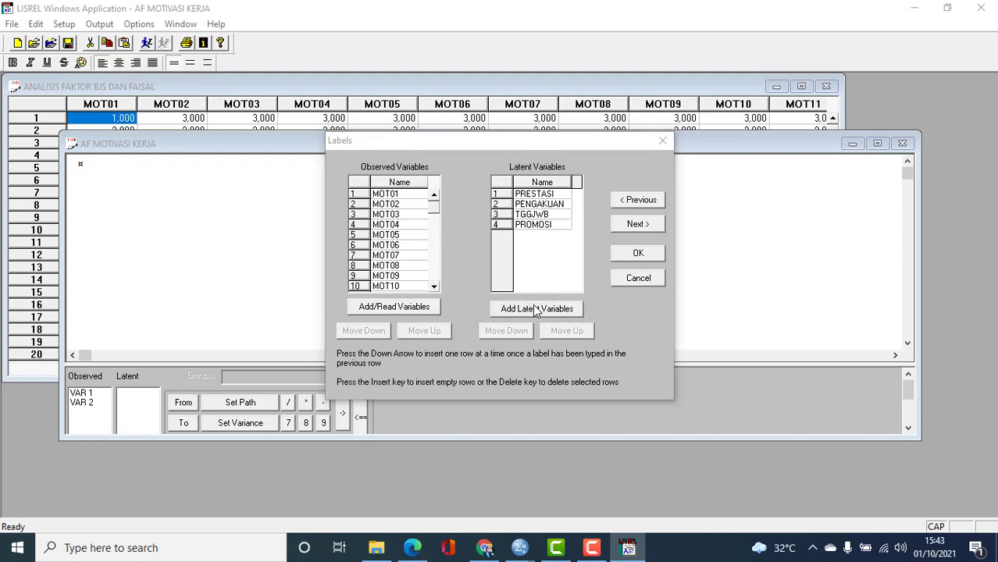
click(530, 310)
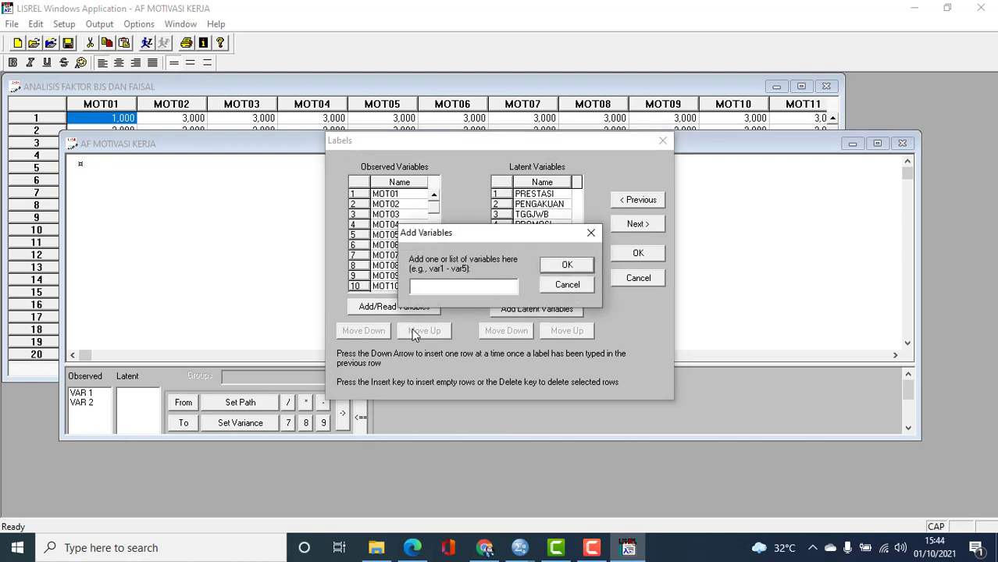
text(TEKUN)
click(568, 265)
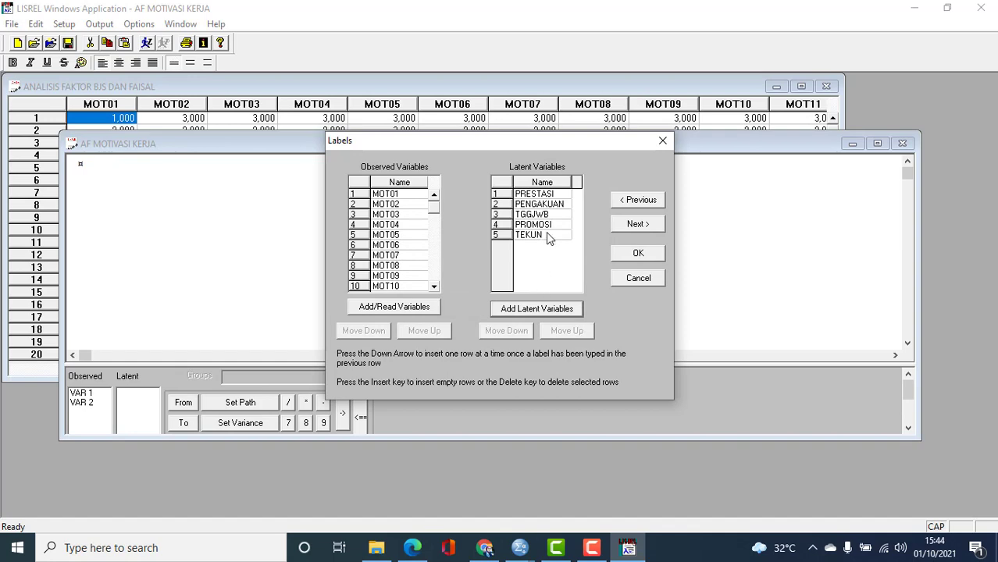
Step: Set the number of observations to 350 in the project's data settings and accept them
click(626, 227)
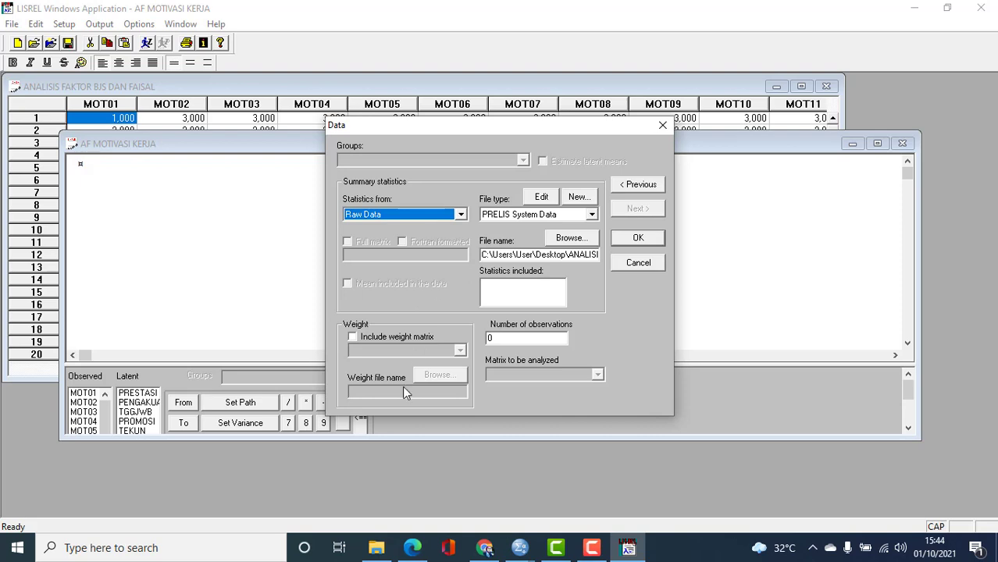
click(497, 338)
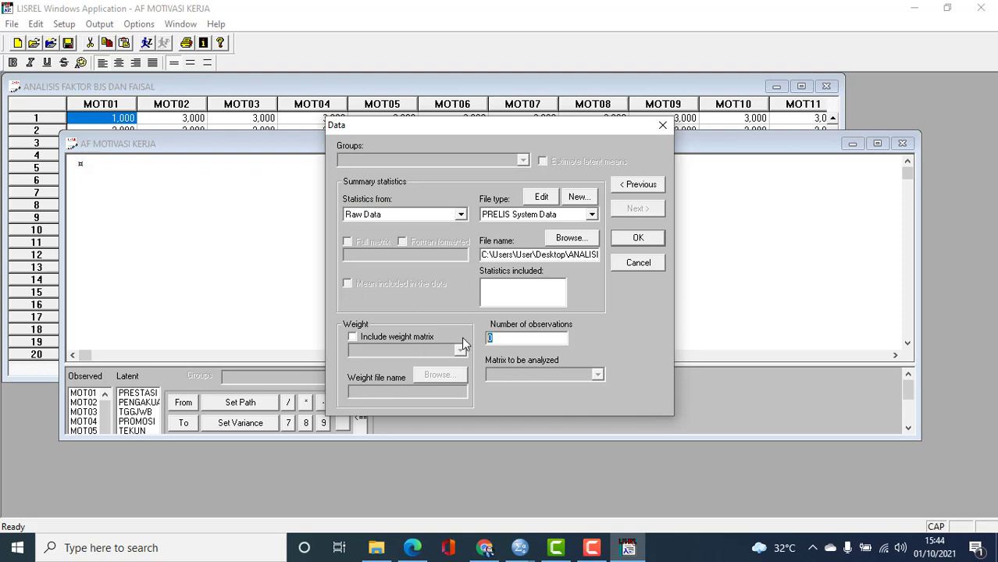
text(350)
click(638, 238)
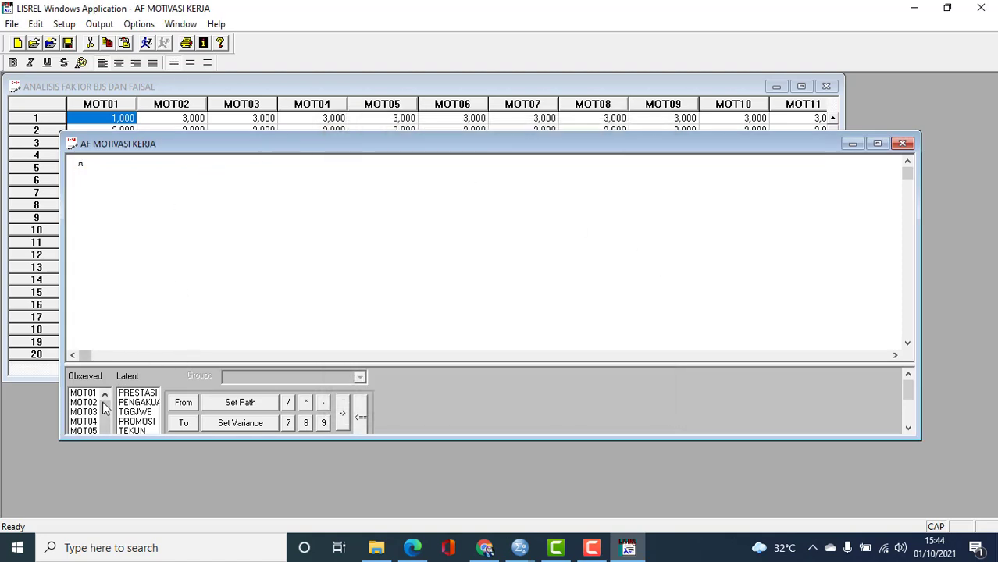
Step: Select Completely Standardized Solution for the LISREL output without saving any matrices, and build the SIMPLIS syntax
click(99, 24)
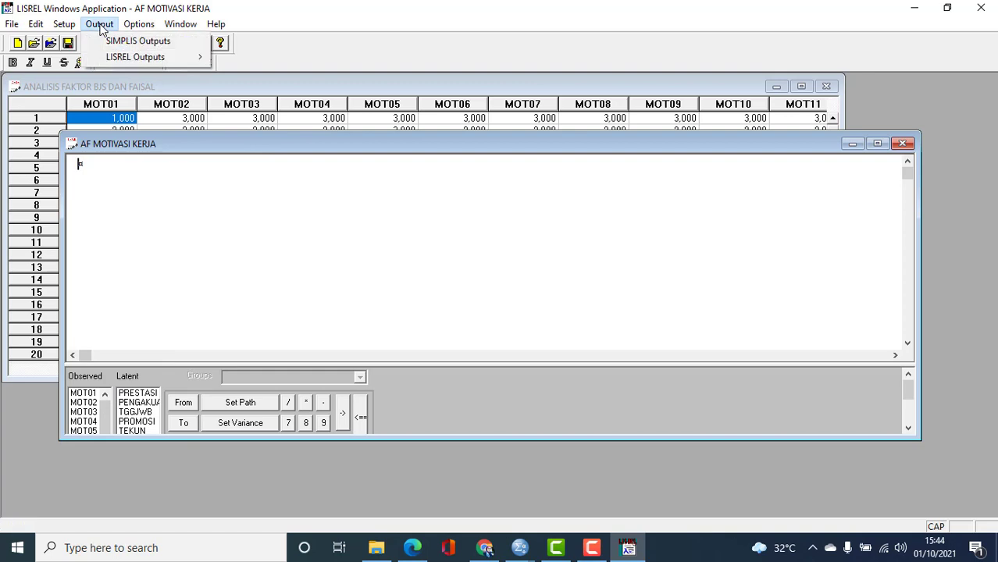
mouse_move(128, 59)
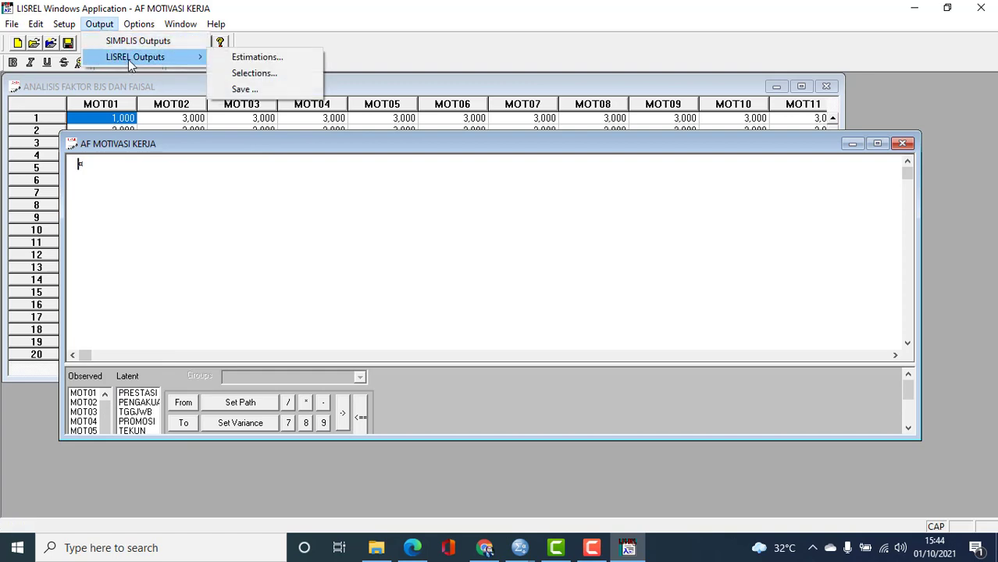
click(234, 73)
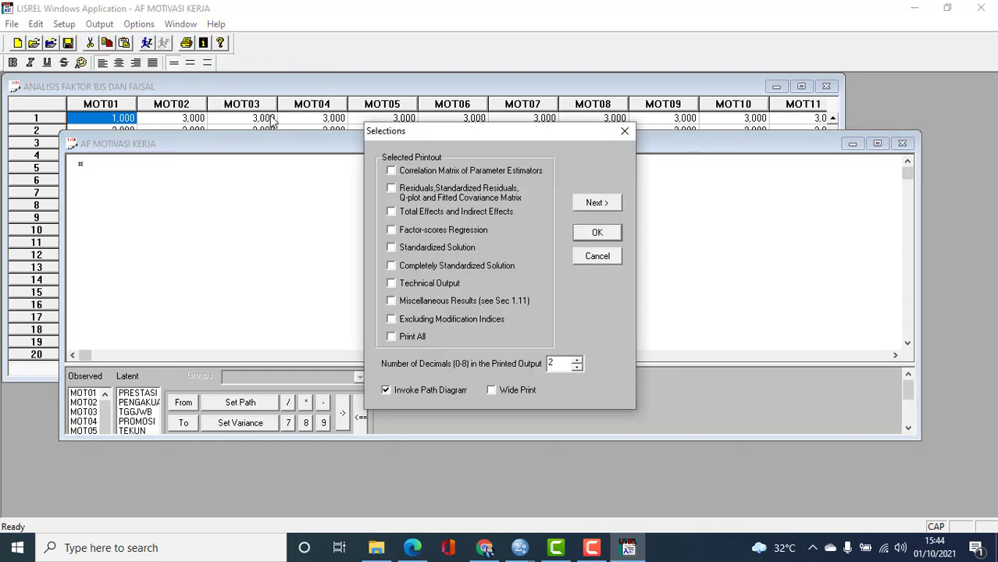
click(391, 266)
click(597, 204)
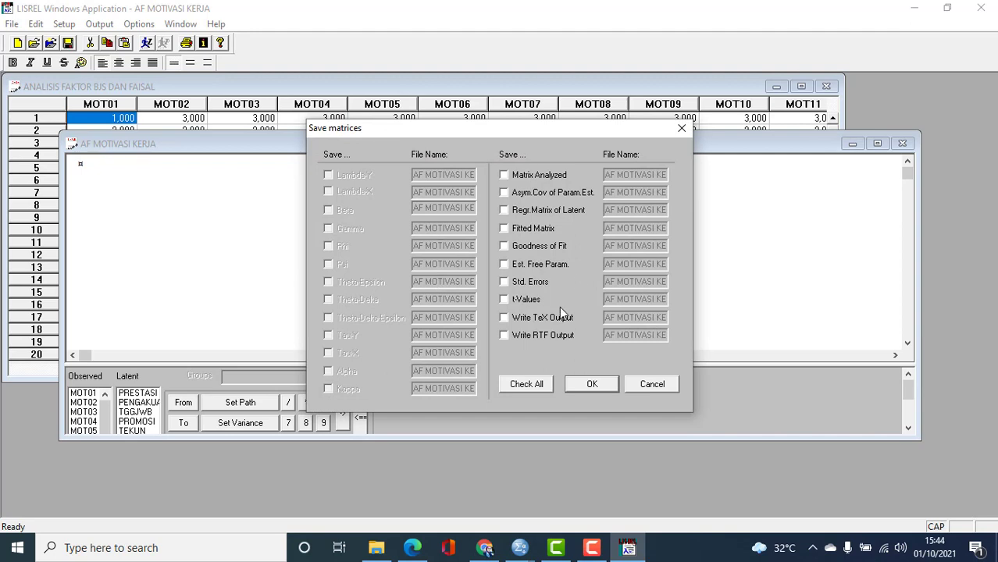
click(601, 384)
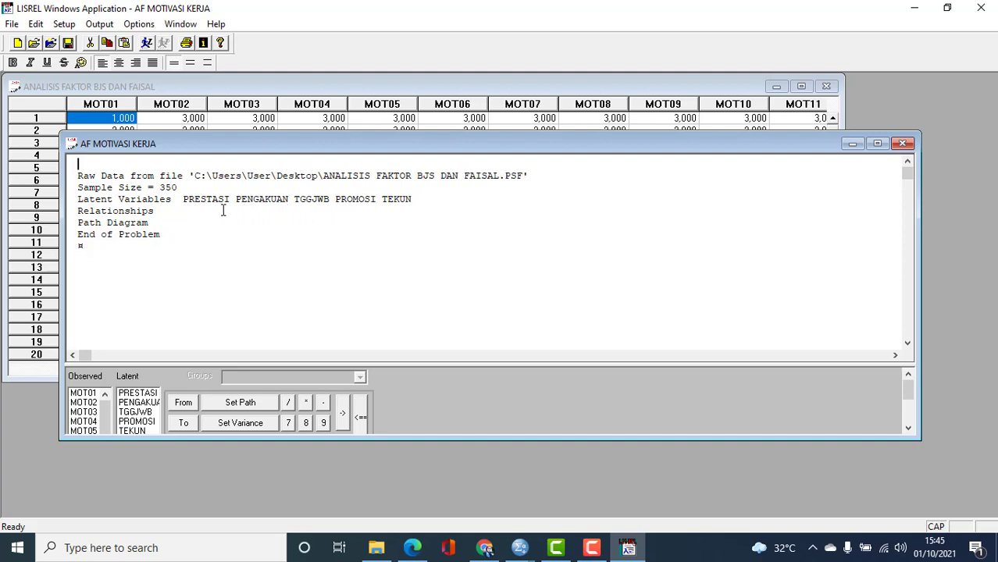
Step: Insert the line MOT01 - MOT05 = PRESTASI below the Latent Variables line of the syntax
click(417, 199)
key(Return)
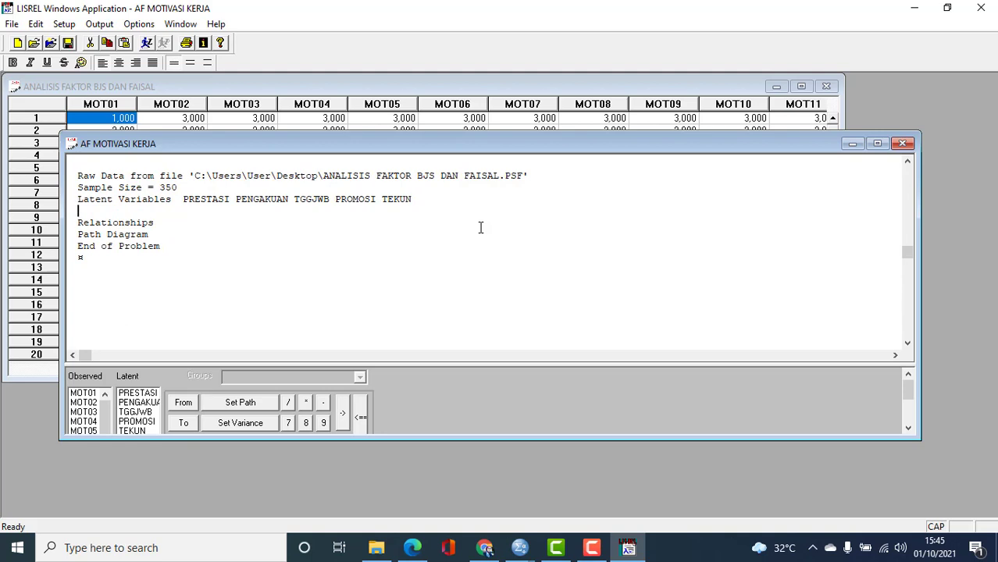
text(ERE)
key(BackSpace)
key(BackSpace)
text(MOT01 - MOT05)
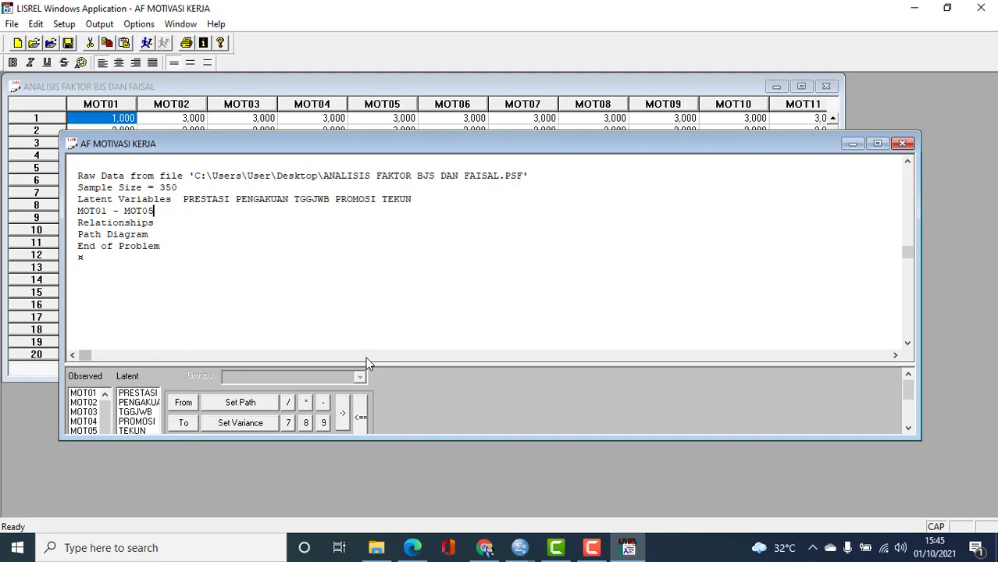
text(= PRESTASI)
key(Return)
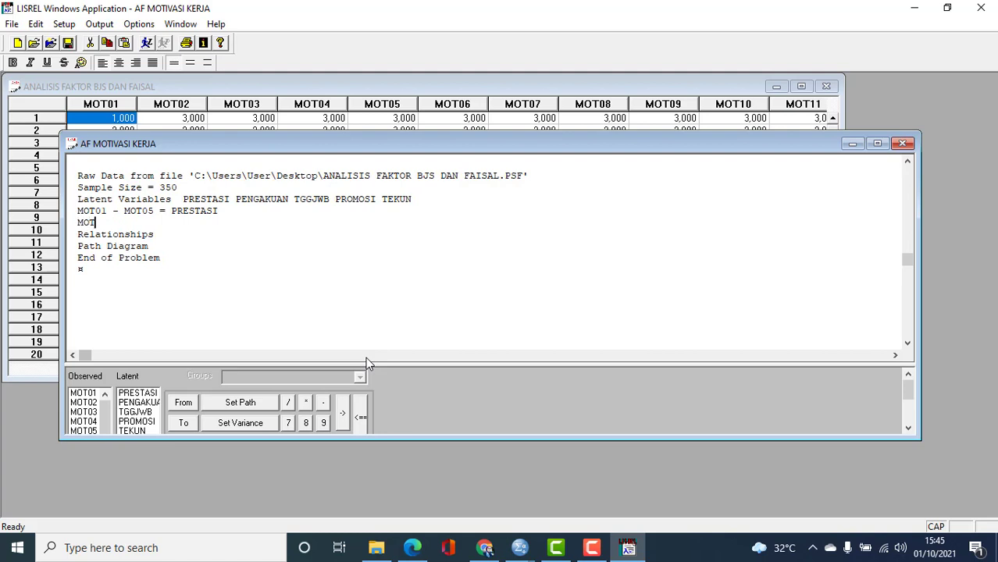
Step: Add the syntax lines MOT06 - MOT10 = PENGAKUAN and MOT11 - MOT15 = TGGJWB below the PRESTASI line
text(MOT06 - MOT10 = PENGAKUAN)
key(Return)
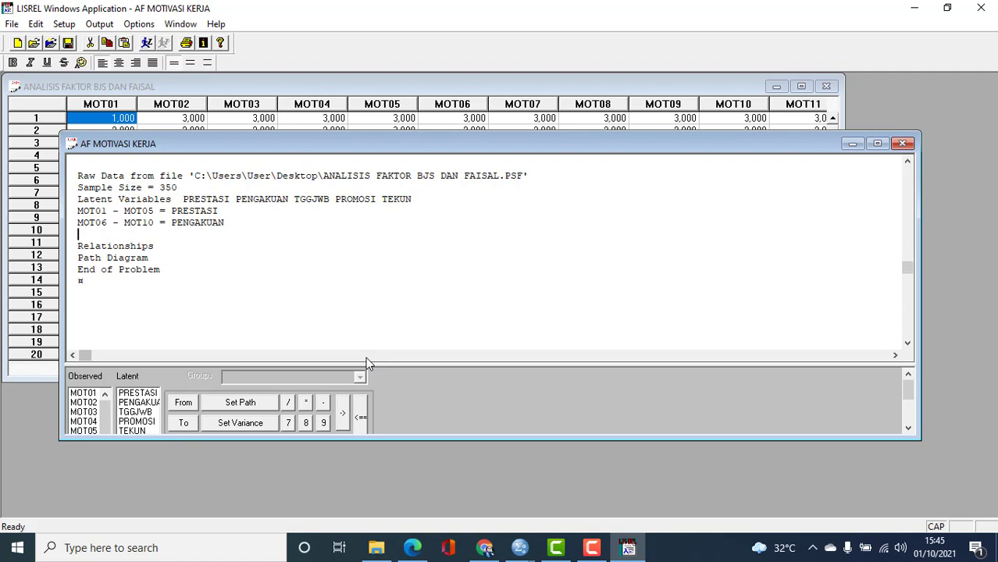
text(MOT11 - MOT15 = TGGJWB)
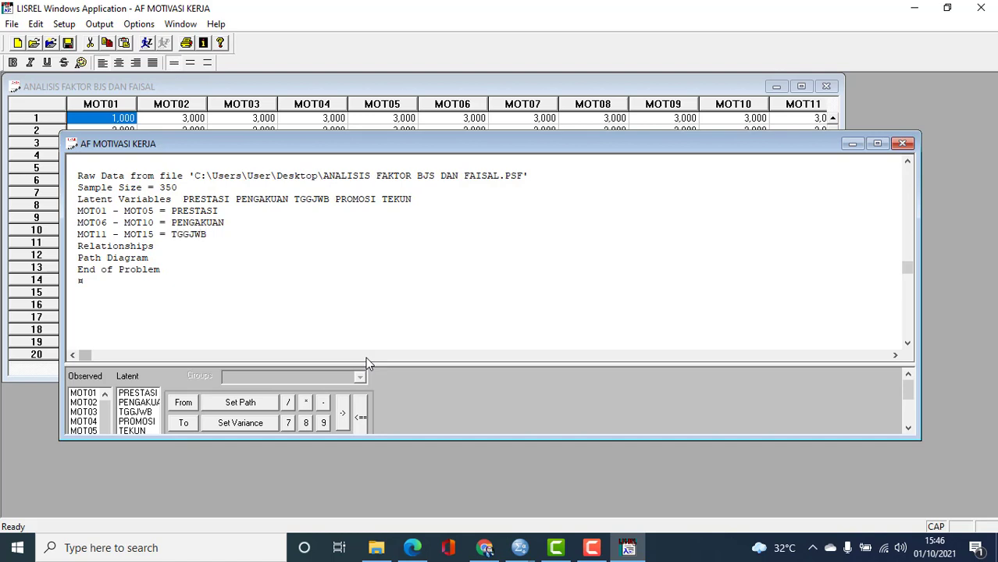
key(Return)
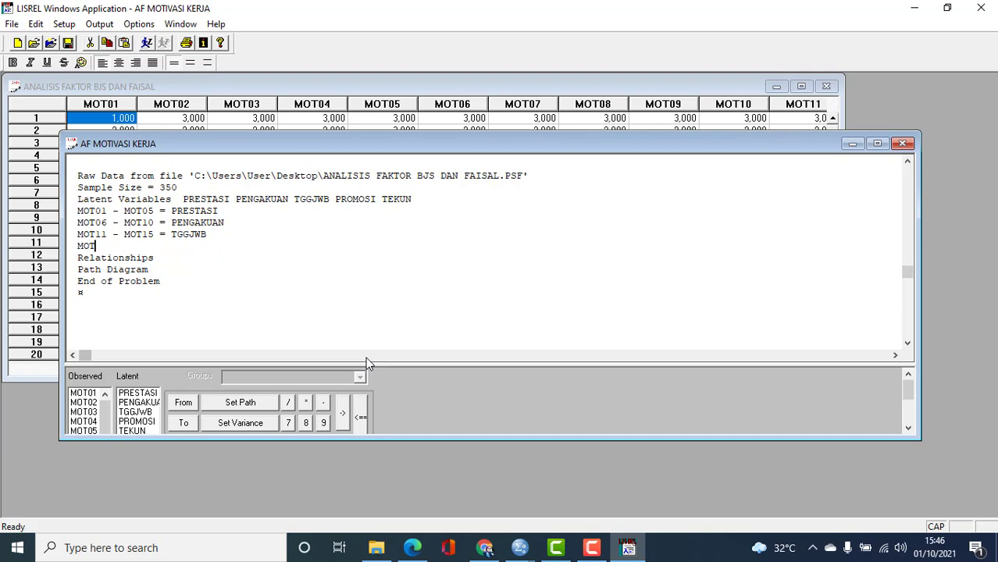
Step: Add the syntax lines MOT16 - MOT20 = PROMOSI and MOT21 - MOT25 = TEKUN, and run the model
text(MOT16 - MOT20 = PROMOSI)
key(Return)
text(M)
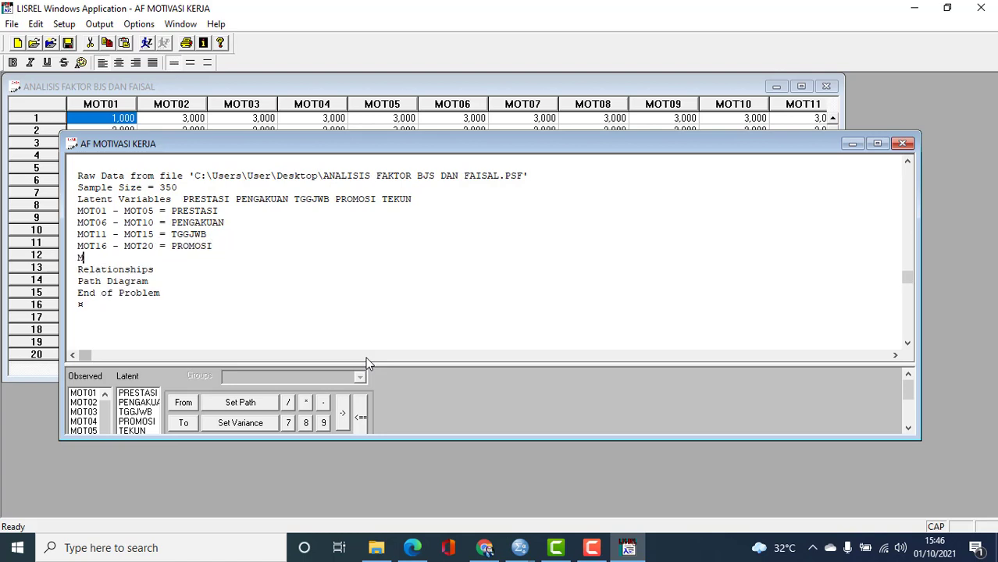
text(OT21 - MOT25 = TEKUN)
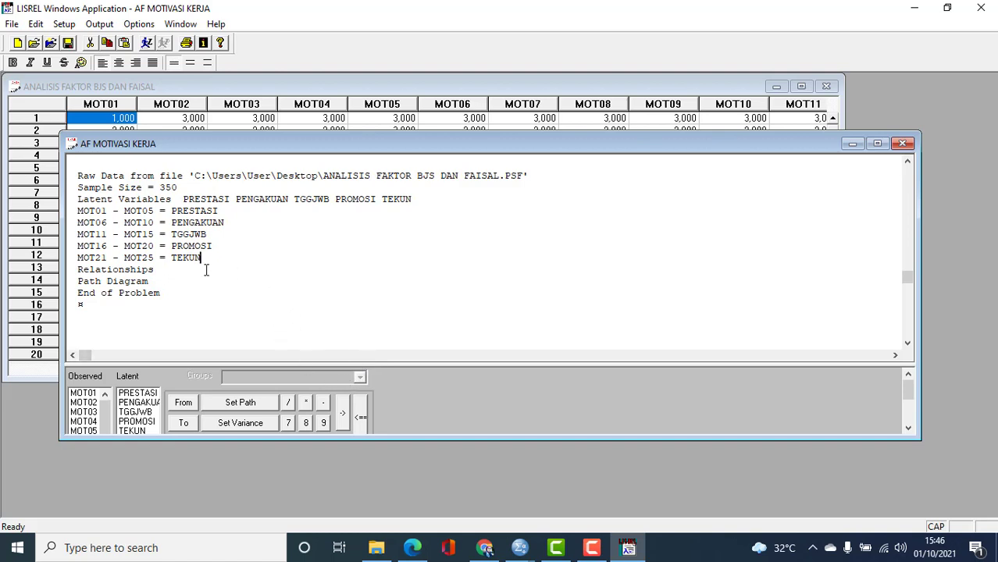
click(147, 43)
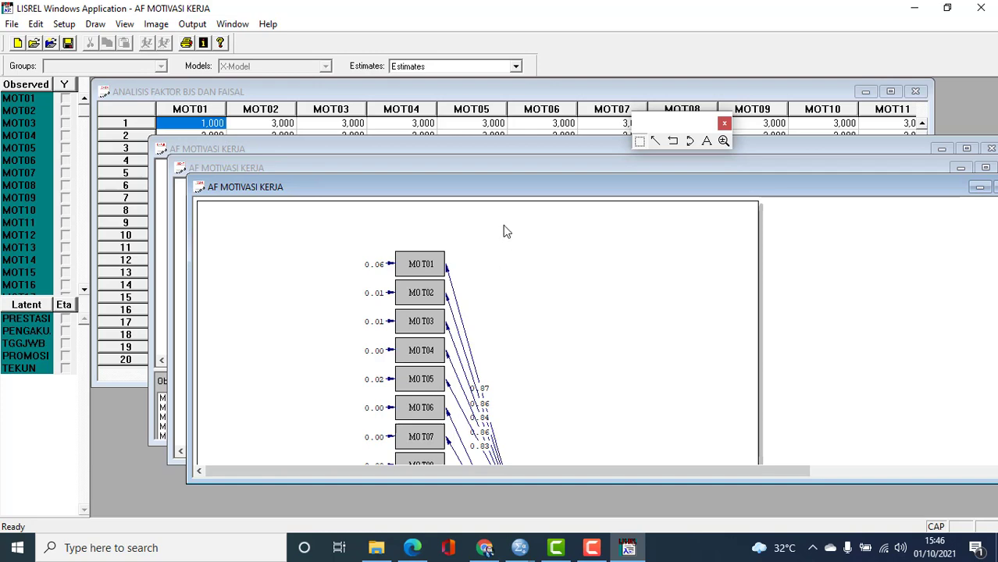
Step: Maximize the path diagram window, then move the PRESTASI ellipse beside MOT01–MOT05 and the PENGAKUA ellipse beside MOT06–MOT10
drag(495, 196, 395, 172)
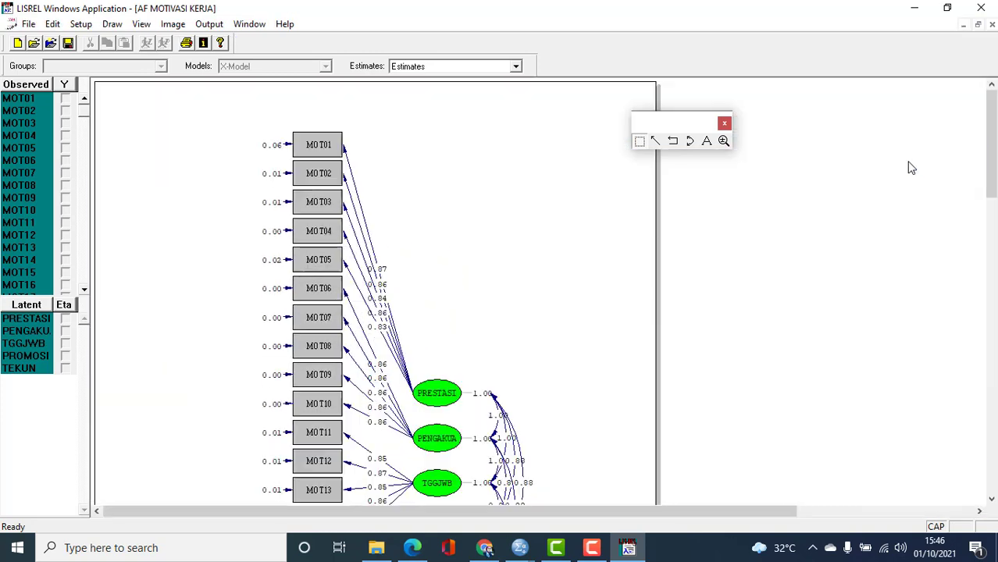
click(905, 162)
scroll(502, 307, down, 2)
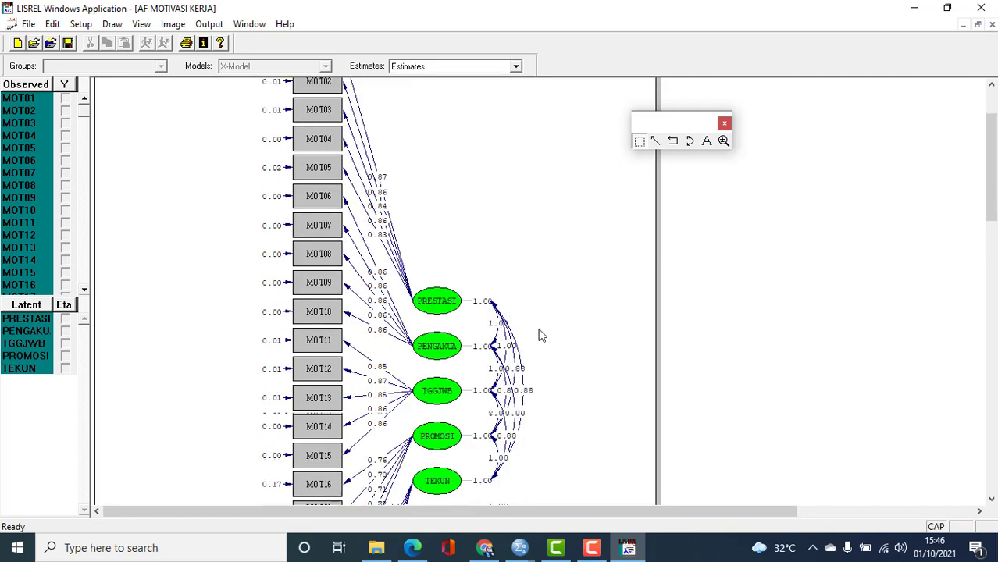
scroll(534, 295, up, 1)
scroll(526, 293, up, 1)
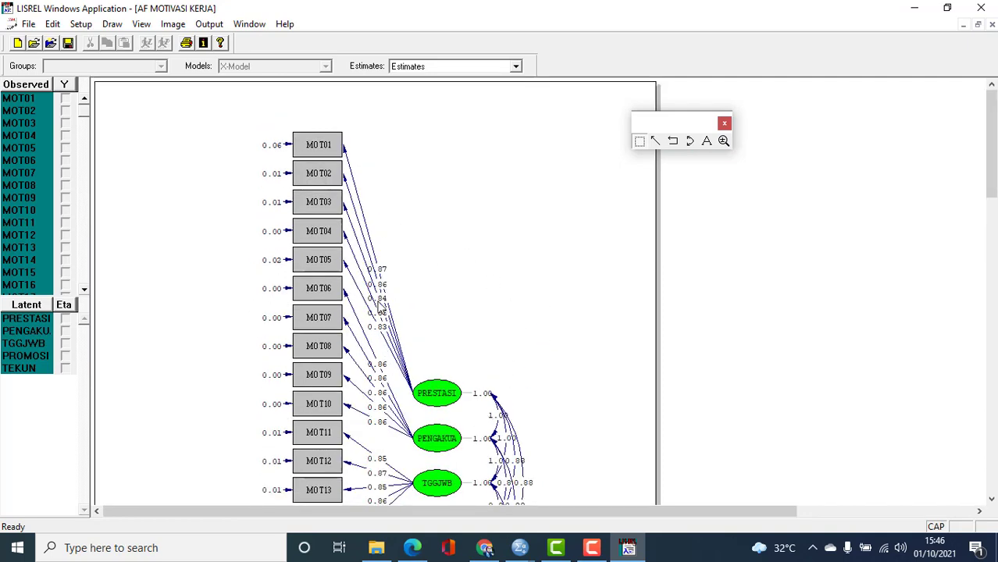
drag(459, 394, 466, 248)
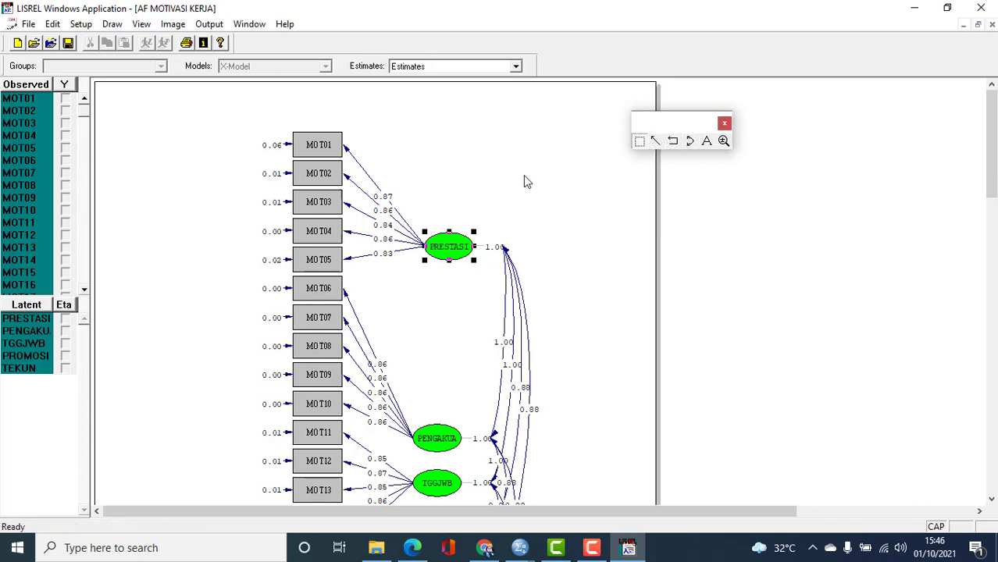
drag(456, 454, 456, 386)
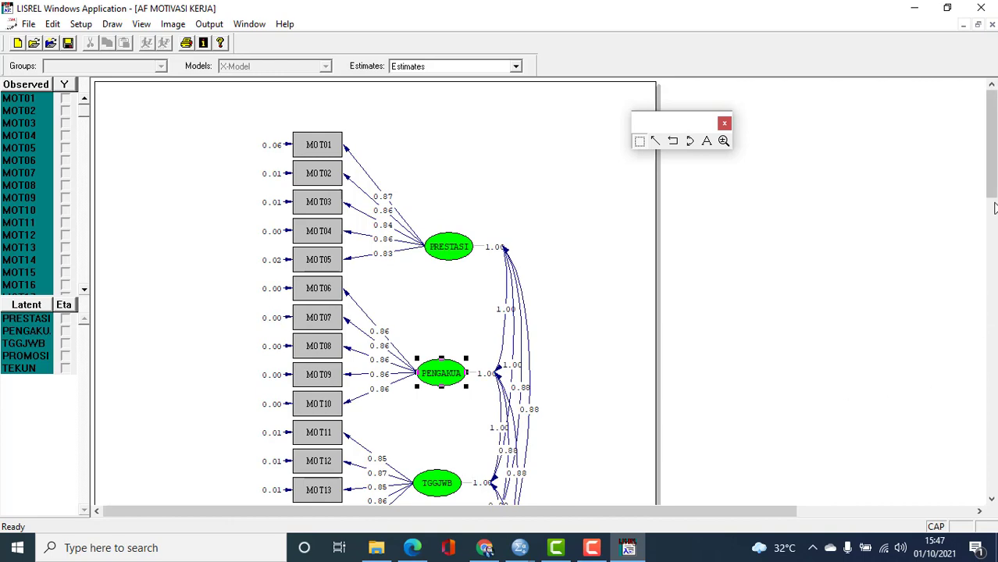
Step: Move the TEKUN ellipse beside MOT21–MOT25 and the PROMOSI ellipse beside MOT16–MOT20 in the path diagram
scroll(995, 208, down, 5)
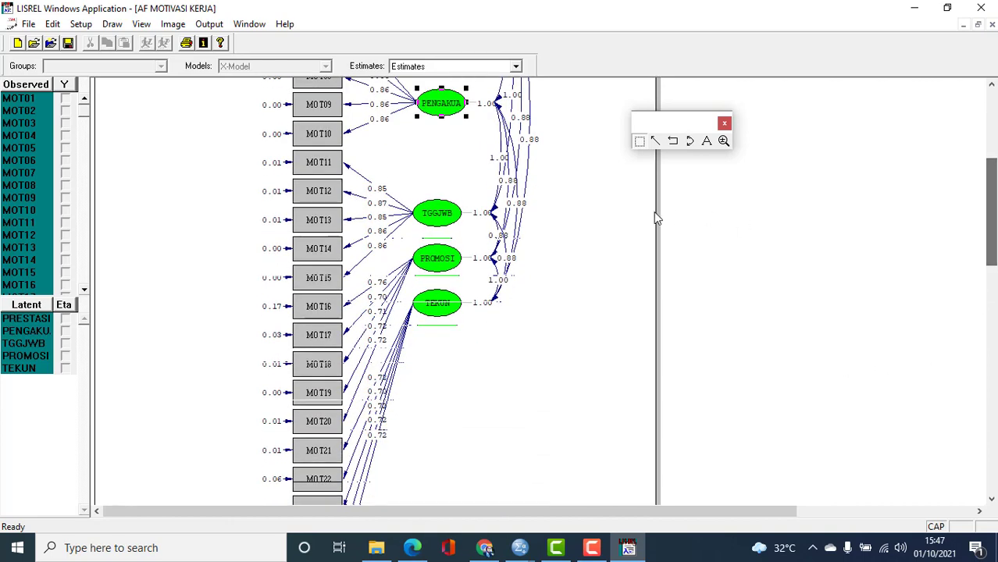
drag(441, 315, 455, 484)
drag(446, 273, 449, 372)
scroll(449, 414, down, 3)
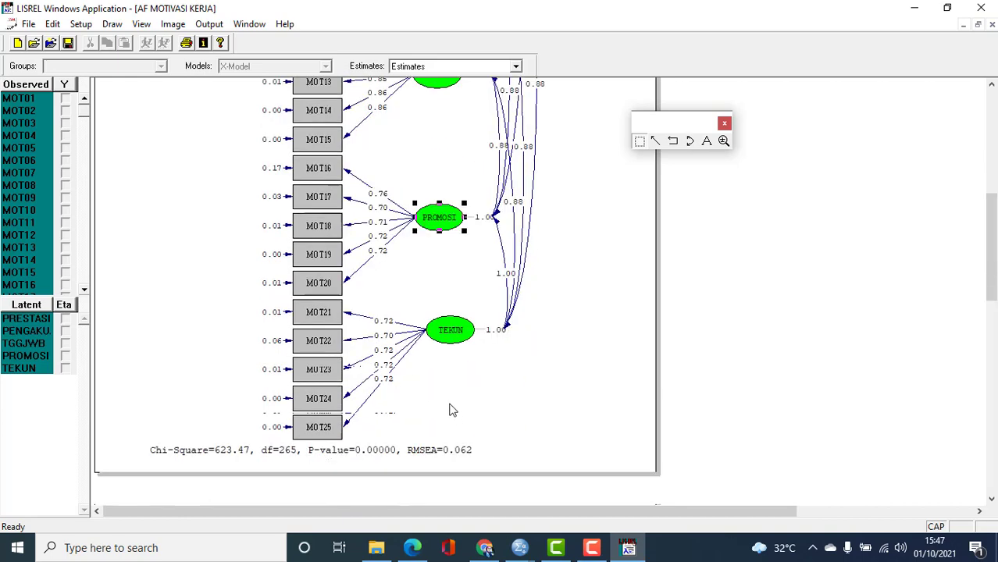
click(447, 336)
Step: Examine the factor loadings of MOT01 to MOT25 across the whole path diagram
scroll(579, 356, up, 1)
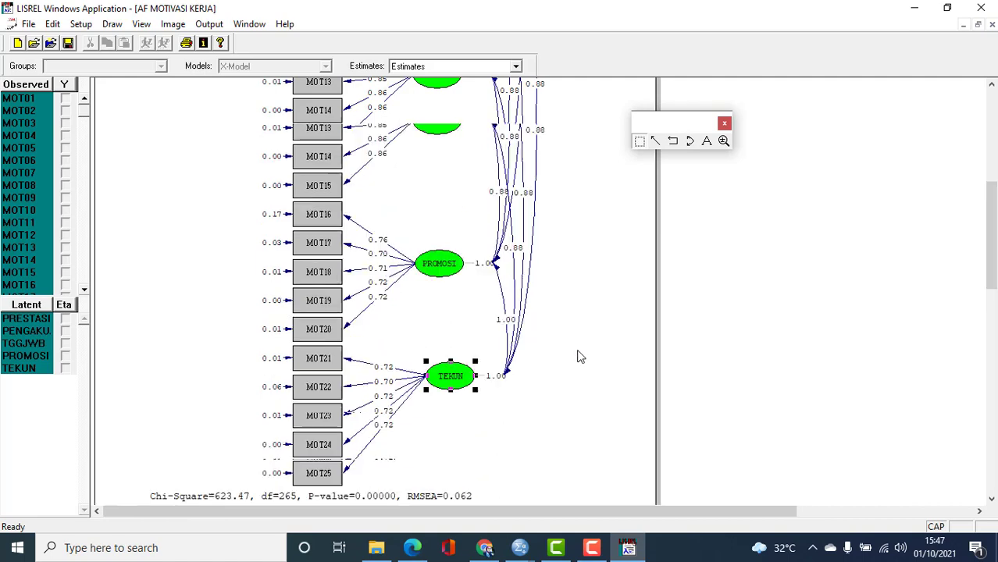
scroll(579, 356, up, 8)
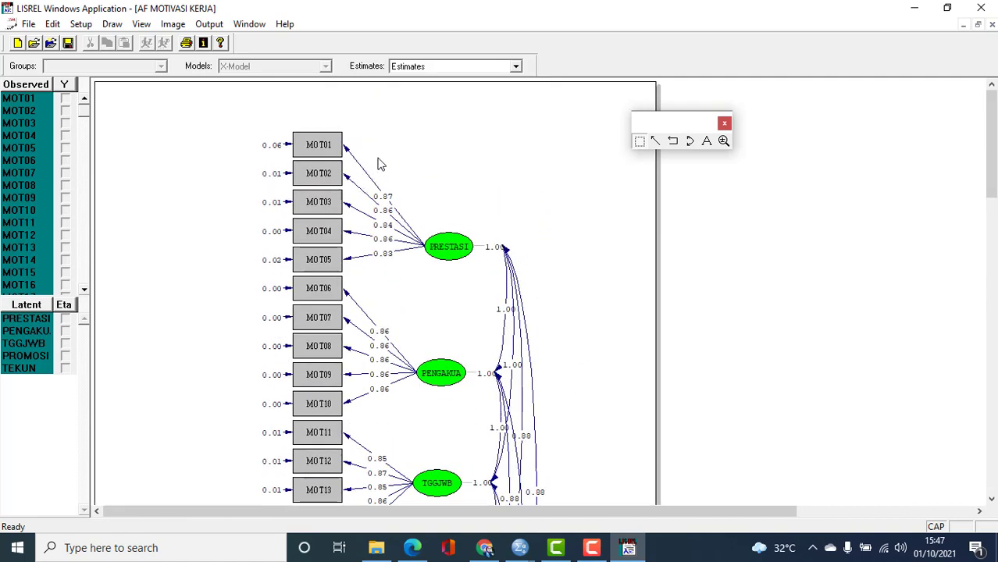
scroll(386, 313, down, 5)
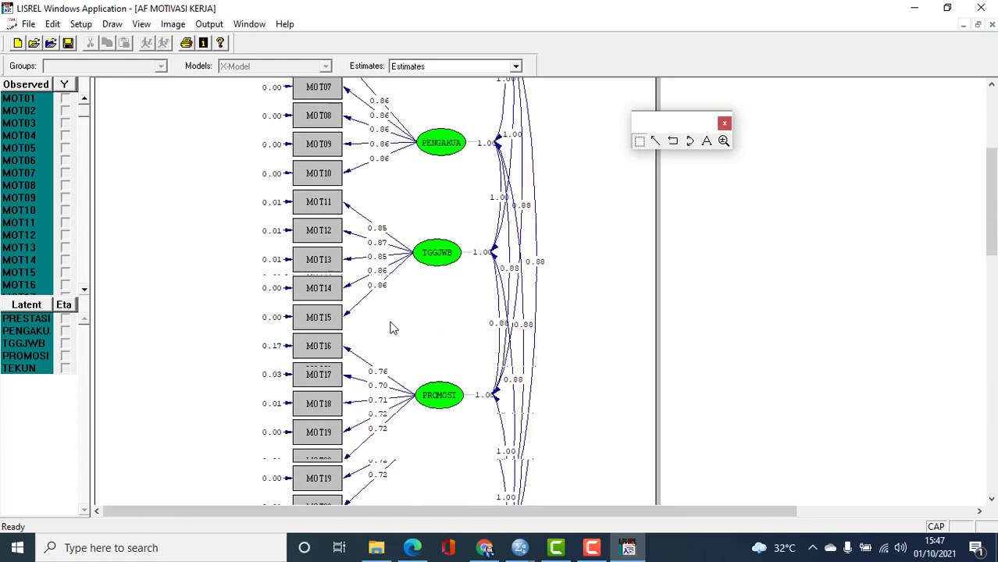
scroll(393, 329, down, 3)
scroll(392, 330, up, 10)
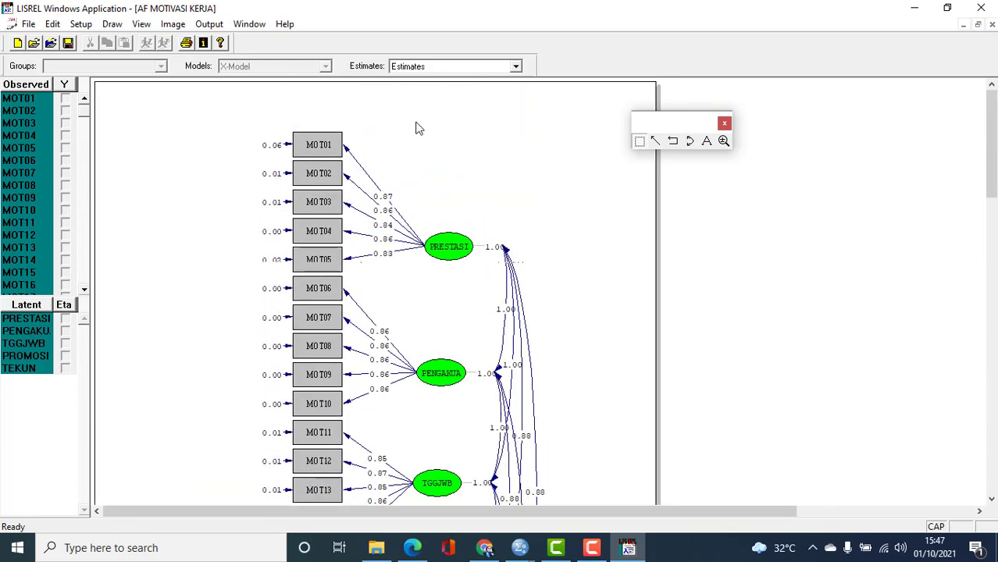
scroll(409, 212, down, 7)
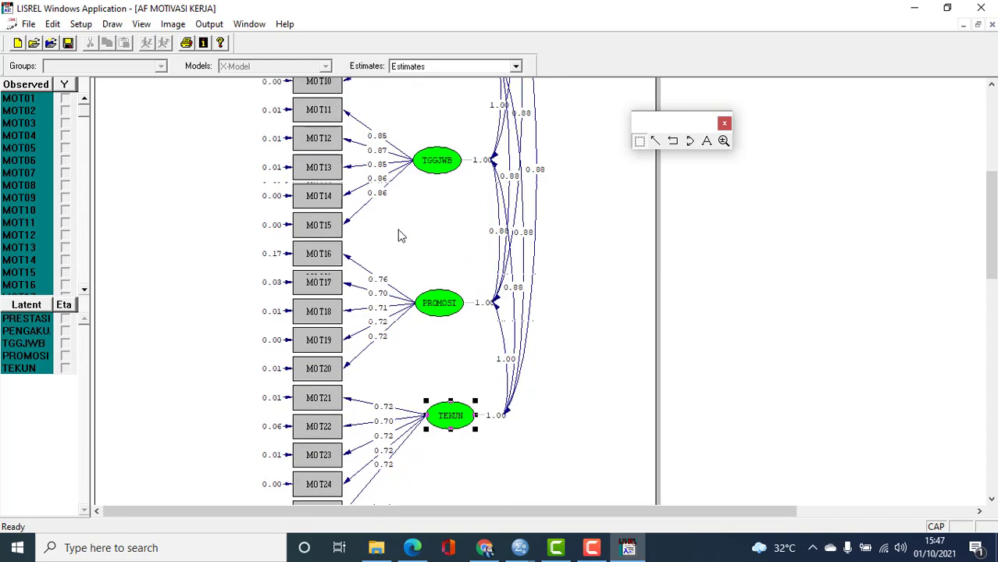
scroll(395, 236, down, 5)
scroll(395, 236, up, 12)
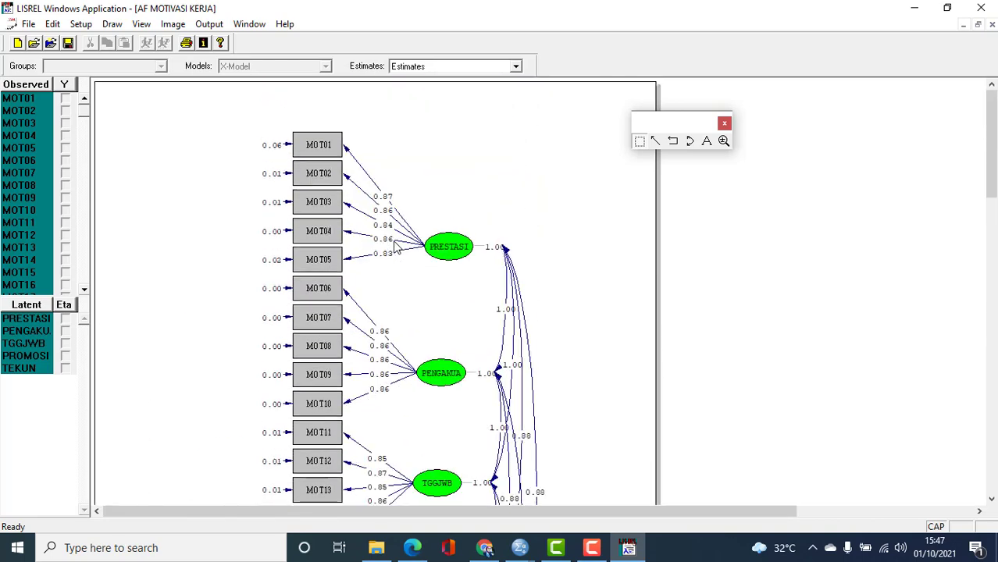
Step: Fine-tune the positions of the PRESTASI, PENGAKUA, PROMOSI and TEKUN ellipses so each is centred on its indicators
drag(445, 251, 446, 214)
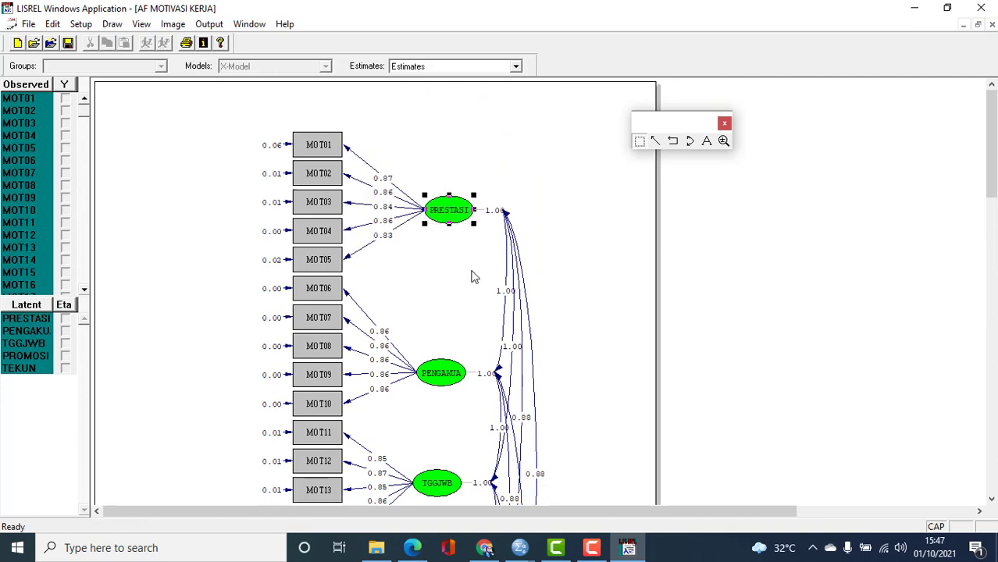
mouse_move(442, 372)
mouse_down()
mouse_move(443, 351)
mouse_move(456, 376)
mouse_up()
scroll(468, 414, down, 1)
scroll(465, 390, down, 5)
click(456, 364)
drag(460, 468, 462, 488)
scroll(461, 440, down, 3)
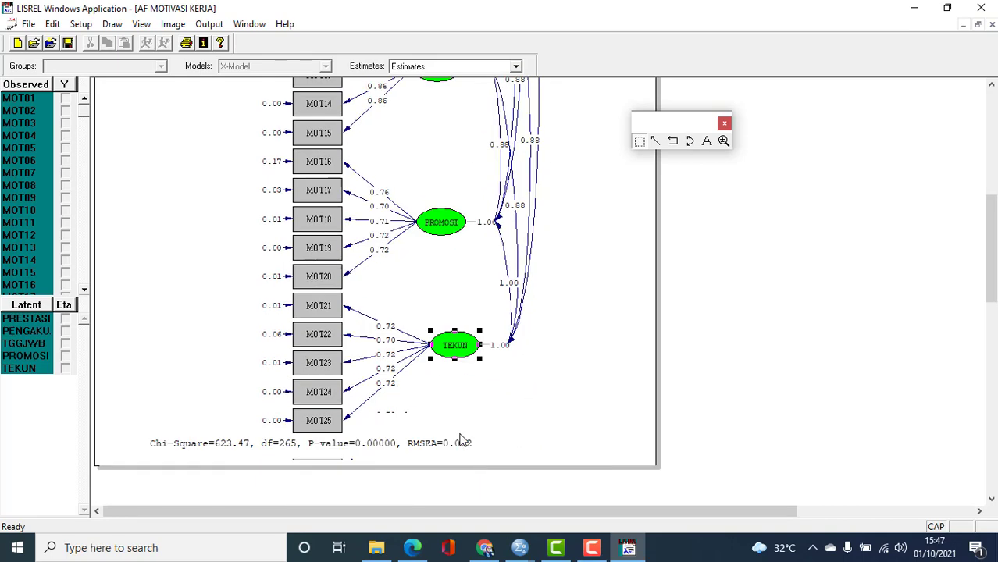
drag(460, 359, 462, 365)
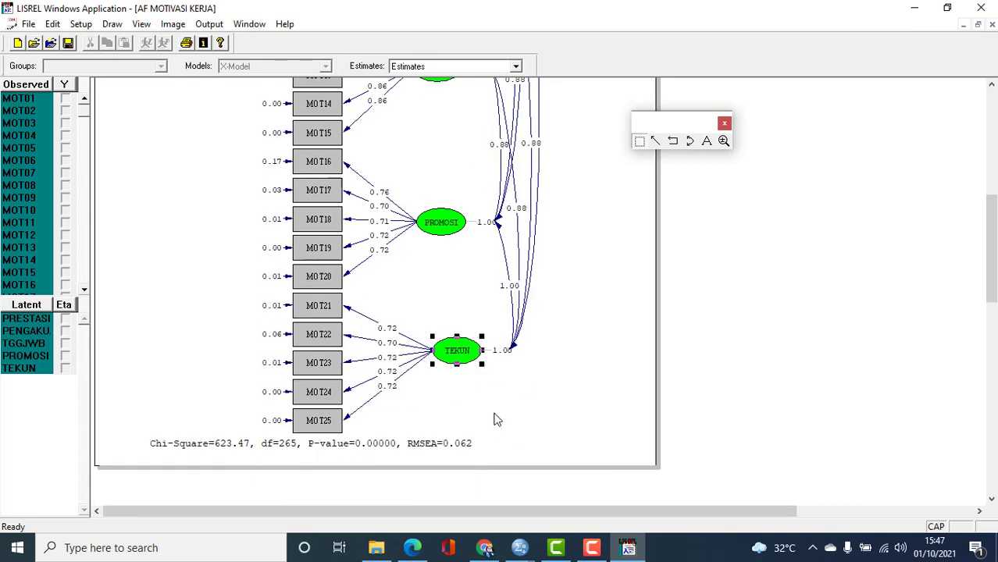
scroll(551, 402, up, 9)
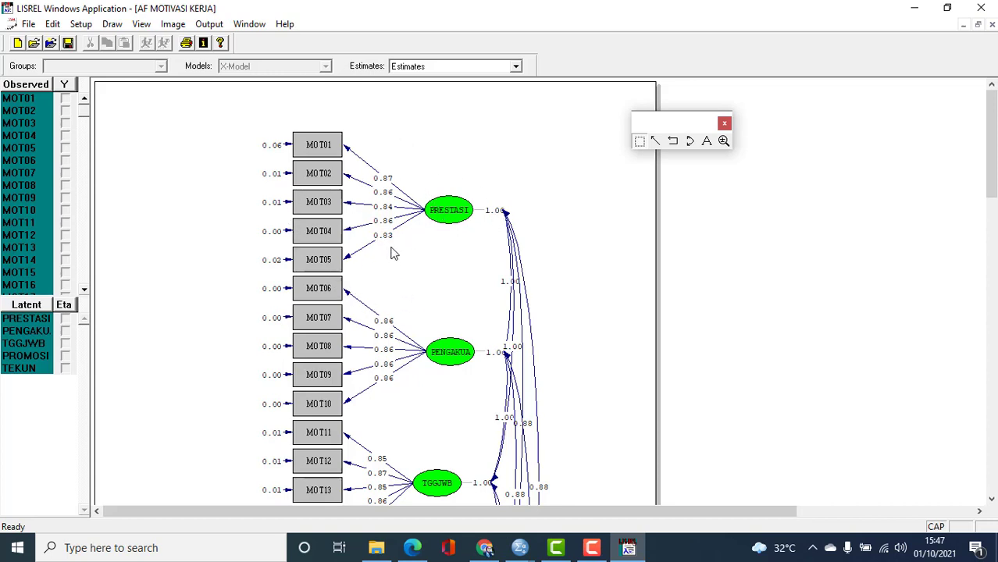
Step: Export the path diagram as a metafile (.wmf) and open the exported AF MOTIVASI KERJA image from the desktop in Paint
click(28, 25)
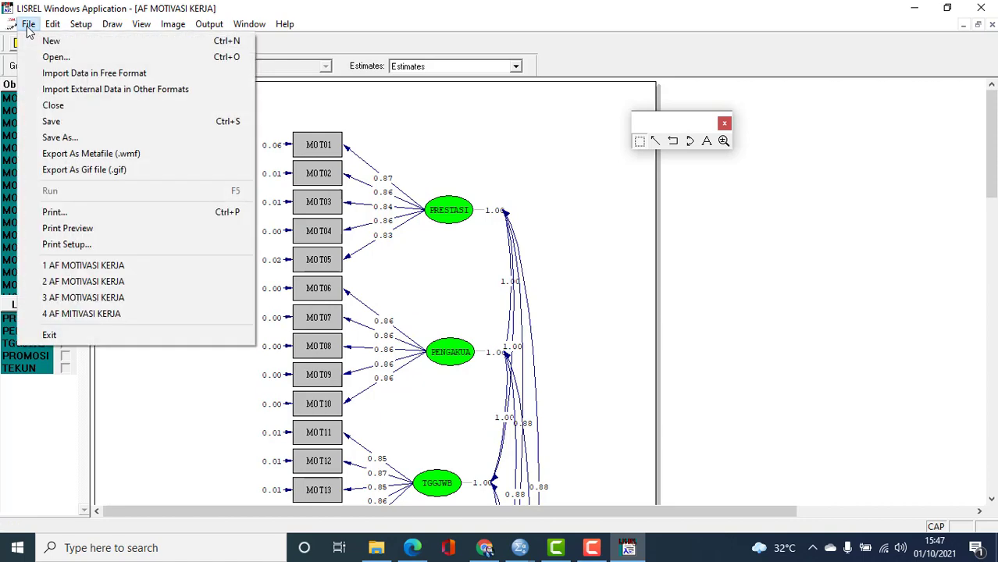
click(67, 156)
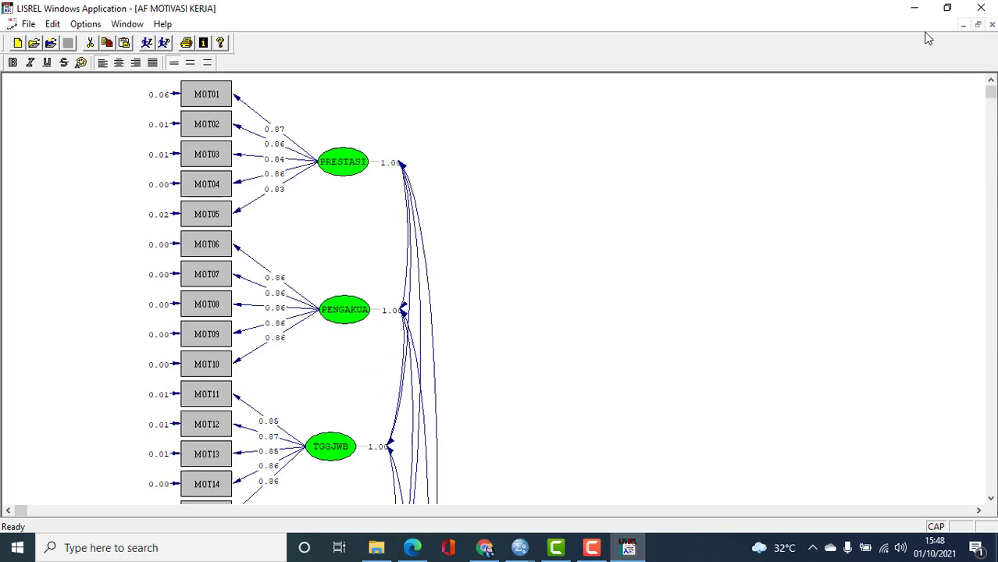
click(915, 9)
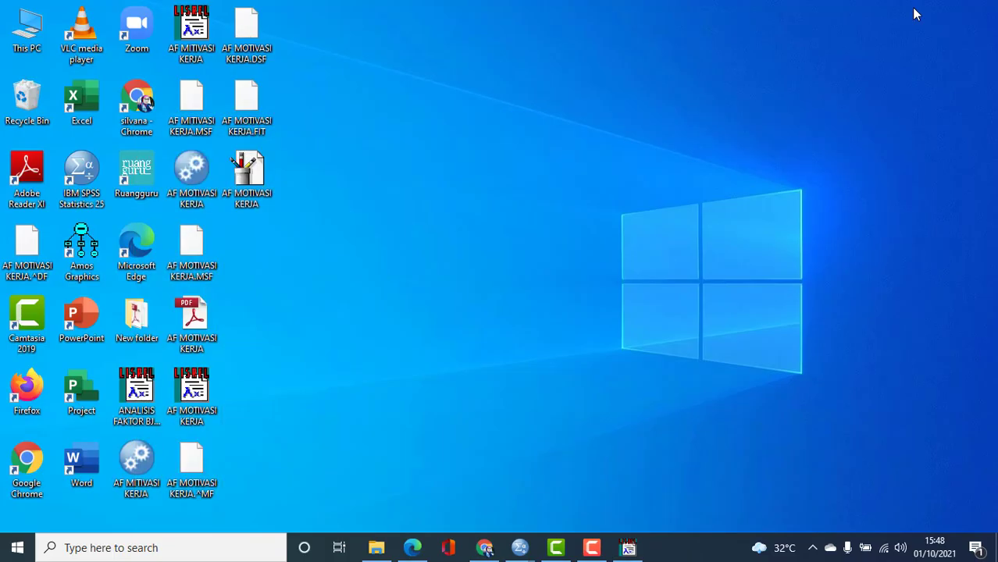
double_click(254, 181)
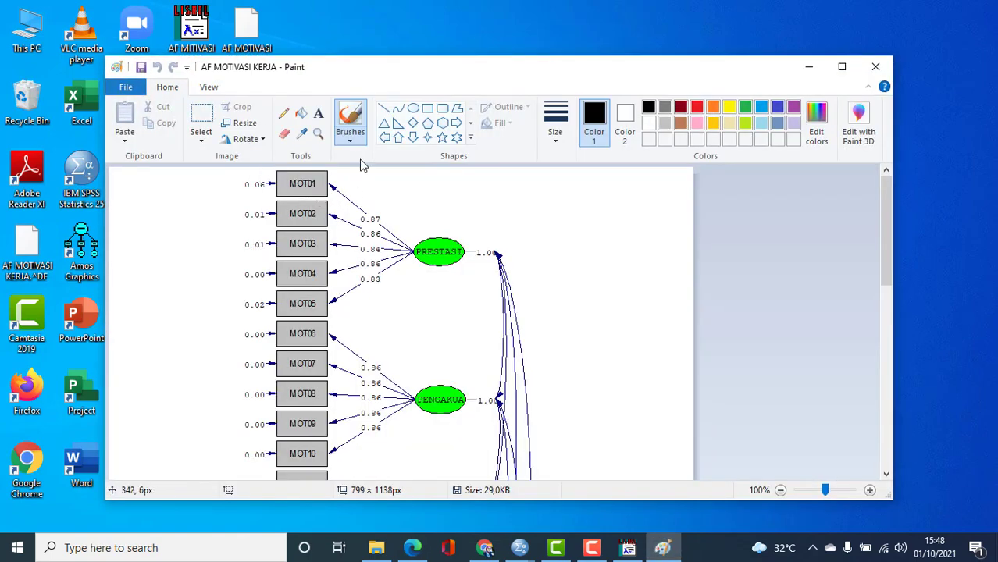
Step: Resize the image to 40 percent with the aspect ratio kept, and maximize the Paint window
click(240, 125)
double_click(278, 200)
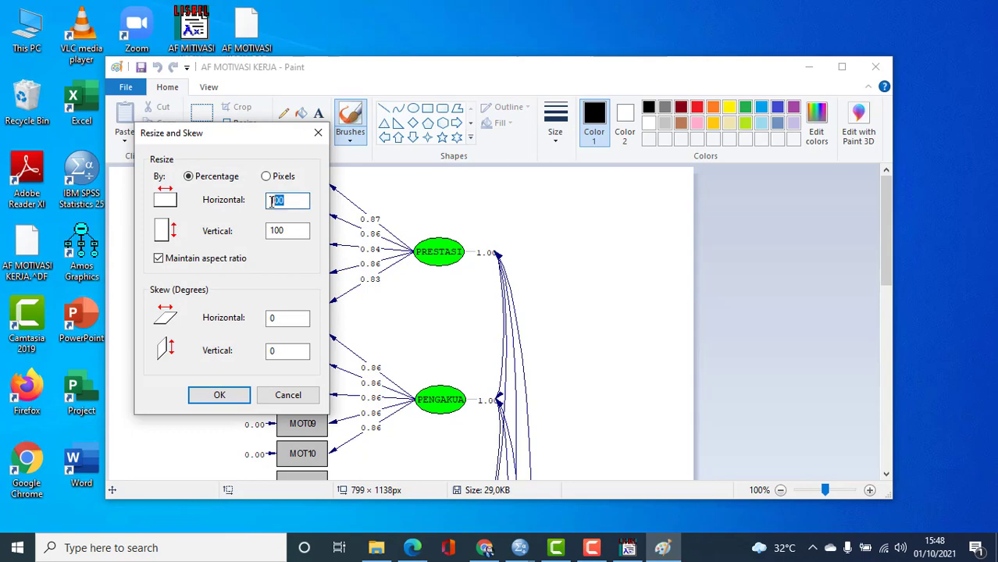
text(490)
key(BackSpace)
key(BackSpace)
text(0)
key(Return)
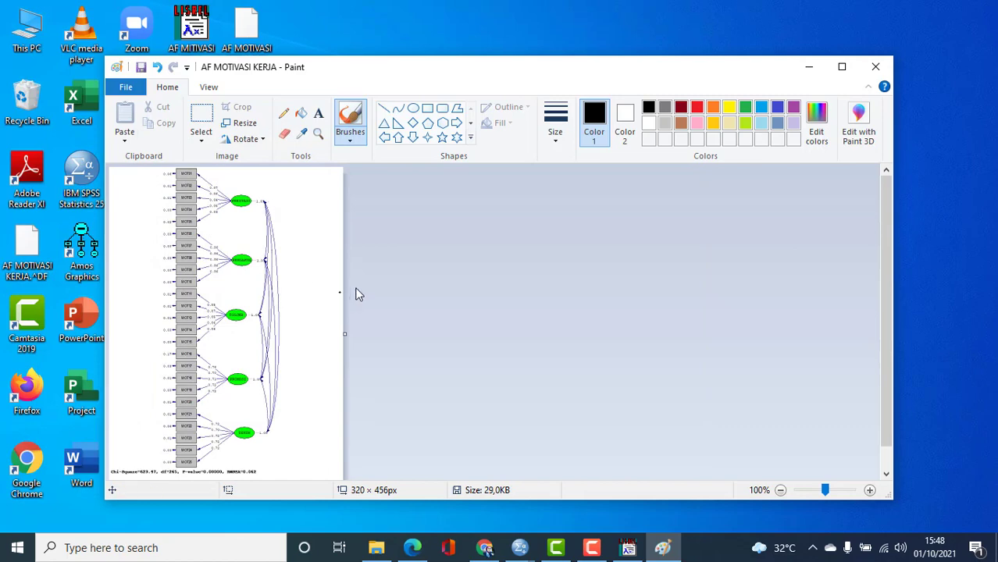
click(201, 117)
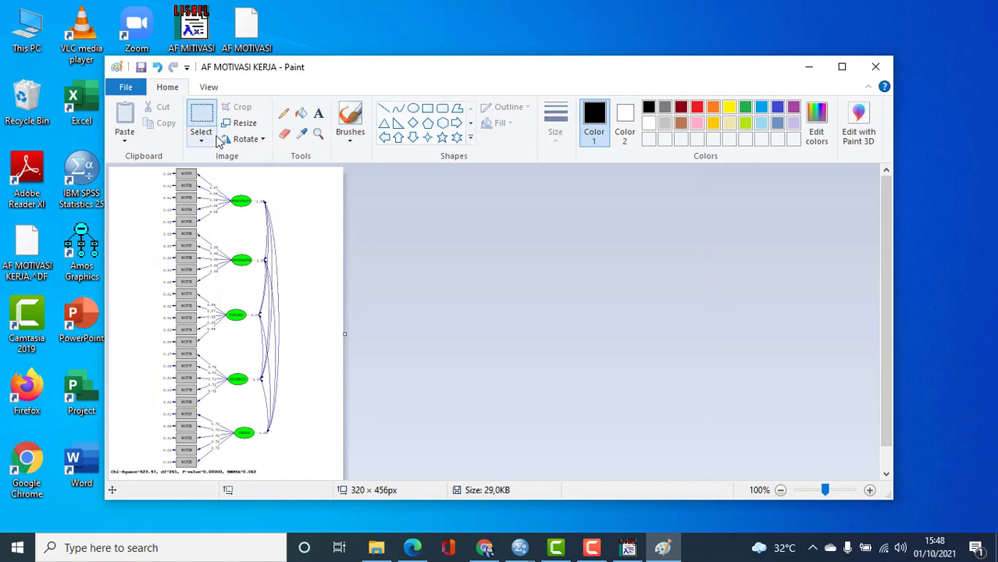
click(842, 66)
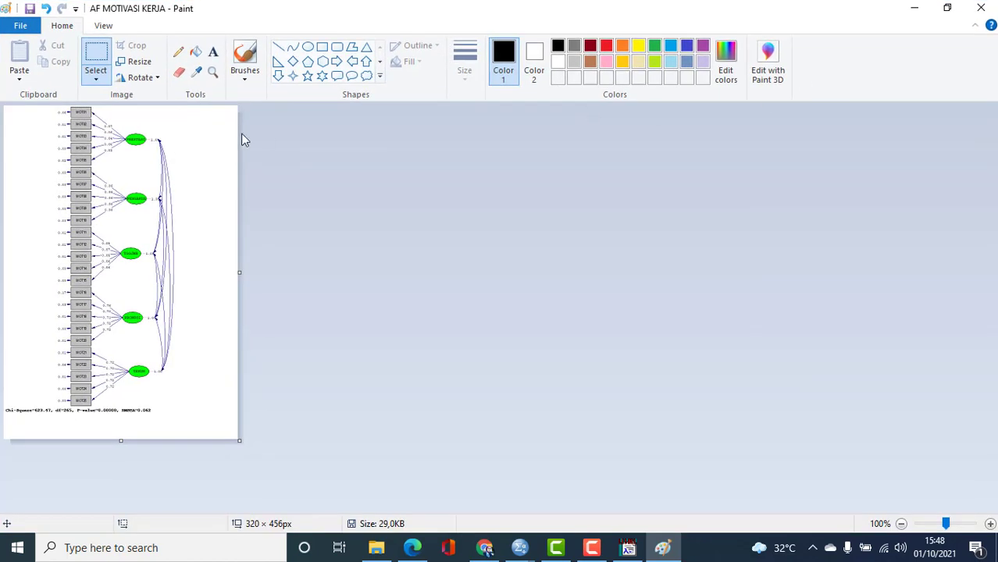
click(97, 56)
drag(6, 107, 218, 439)
drag(11, 273, 2, 273)
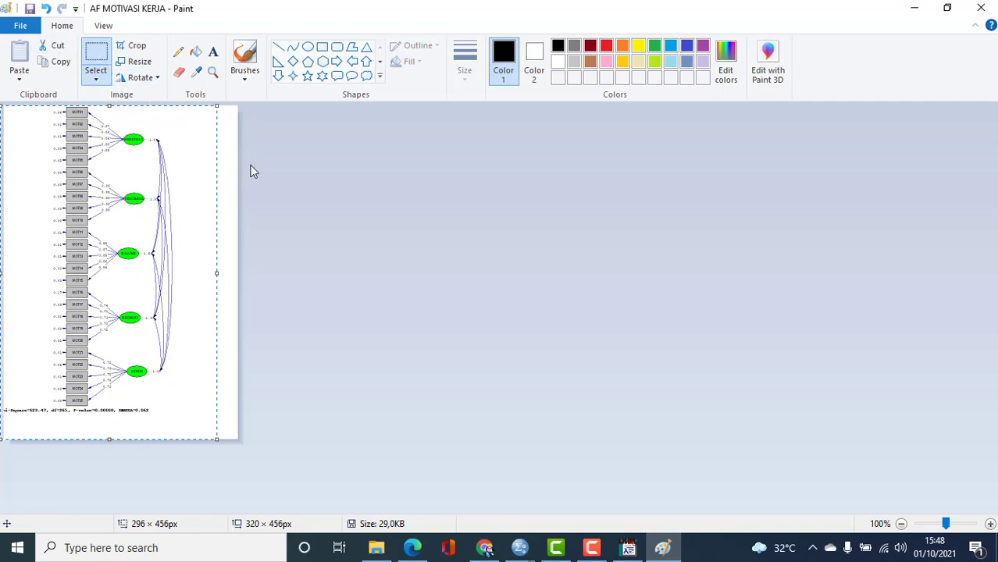
click(46, 9)
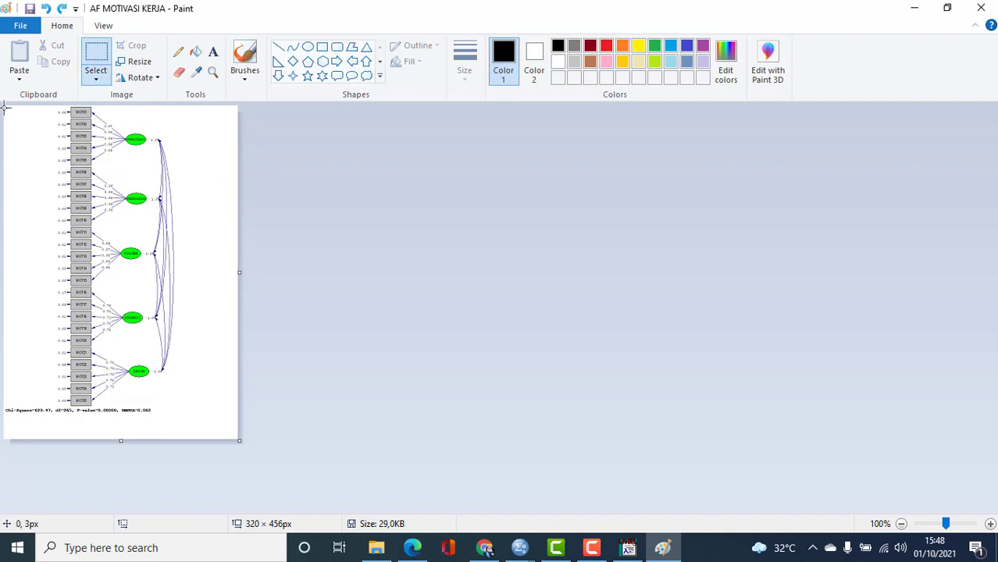
Step: Copy the image area containing the whole diagram and its fit statistics, and paste it into a new blank Word document
drag(4, 109, 207, 451)
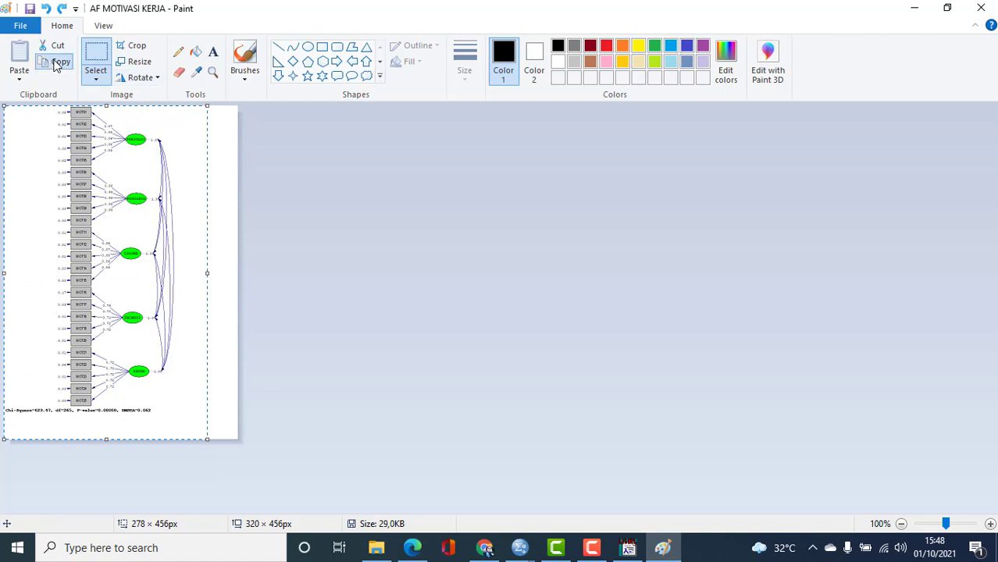
click(916, 11)
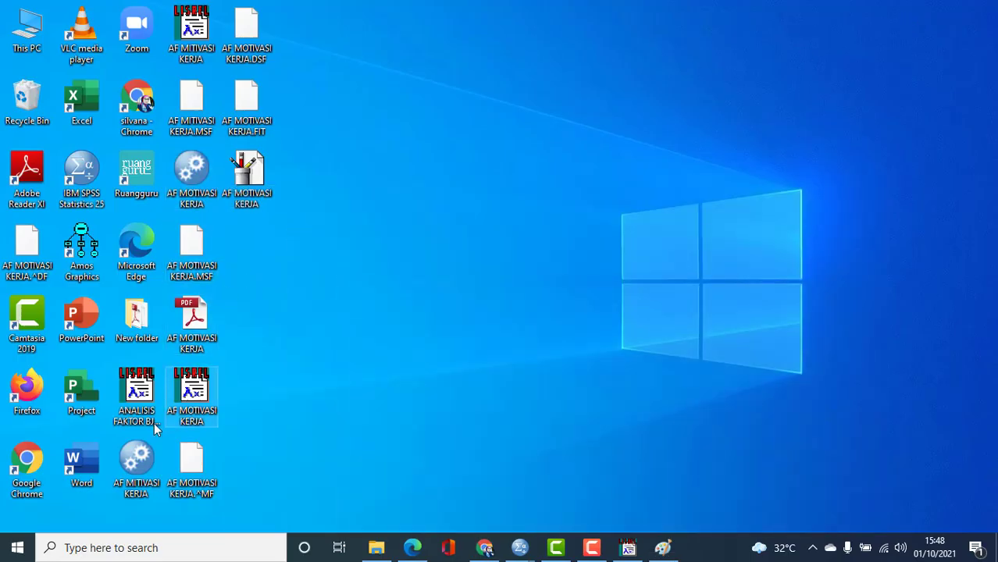
double_click(89, 461)
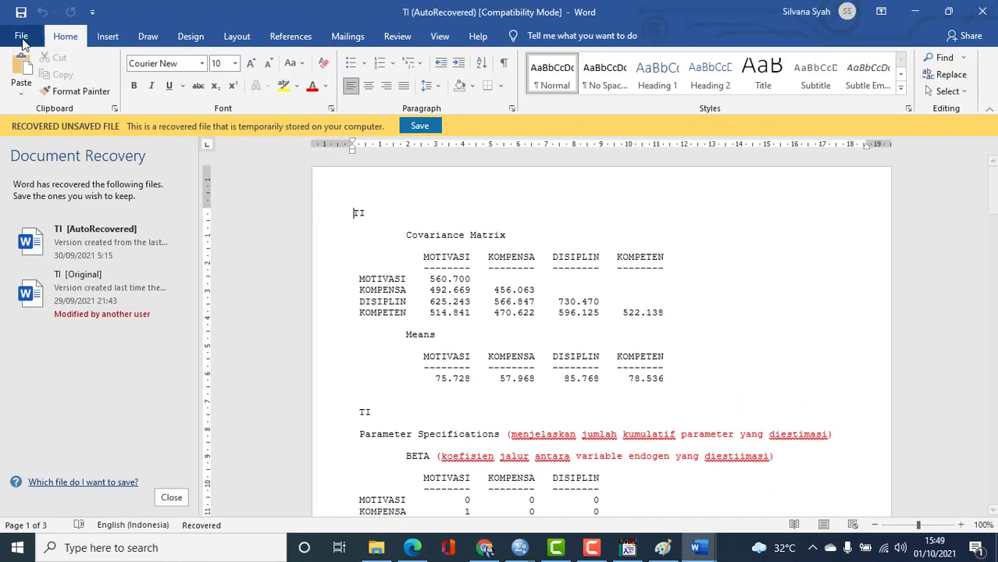
click(23, 41)
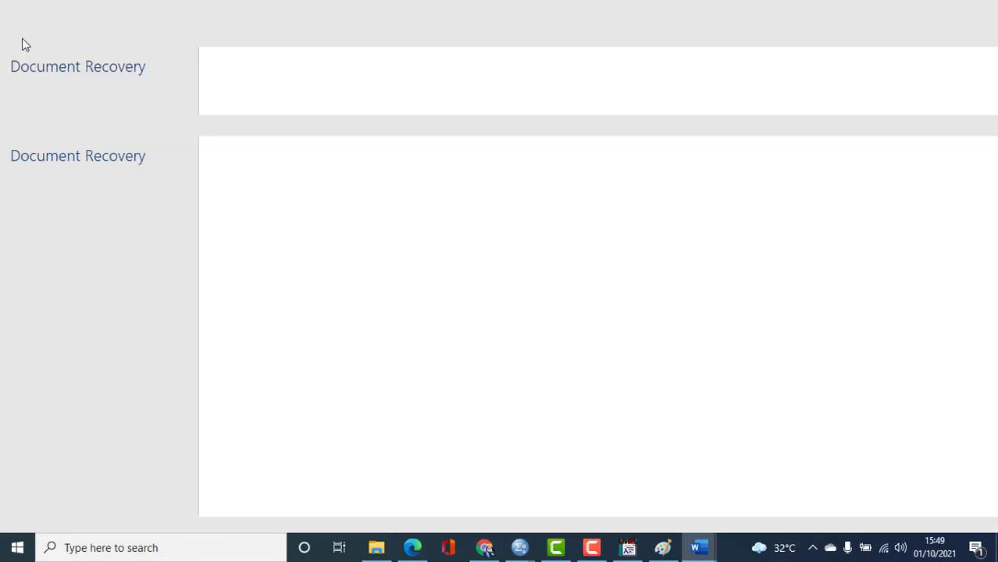
click(215, 158)
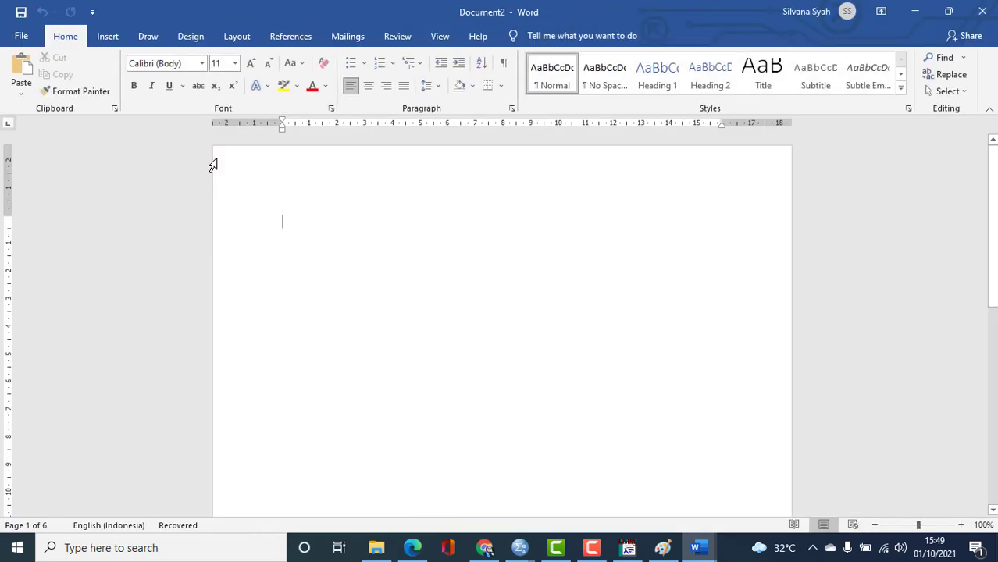
key(ctrl+v)
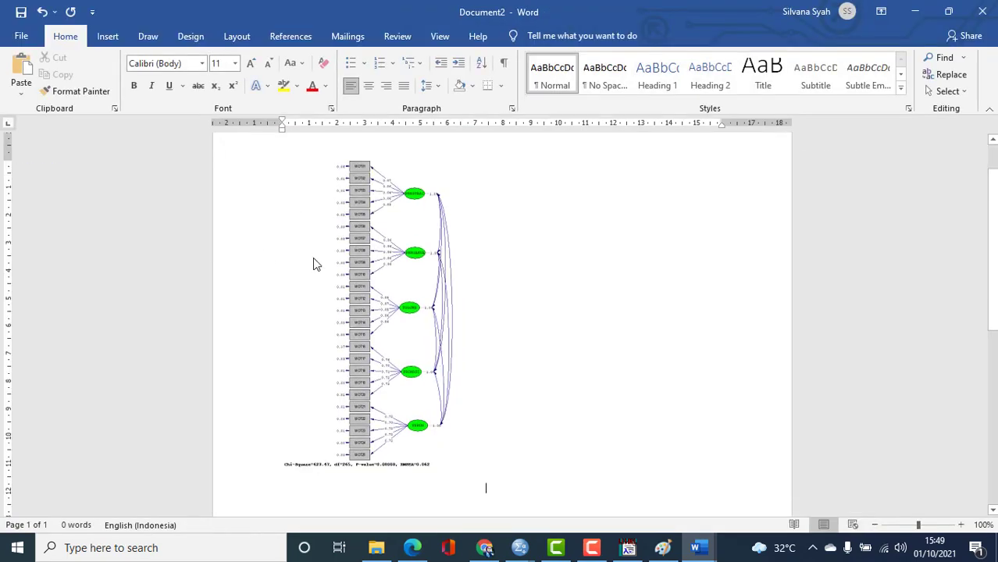
Step: Enlarge the pasted diagram picture proportionally to about 13 cm wide
click(452, 337)
scroll(489, 421, down, 2)
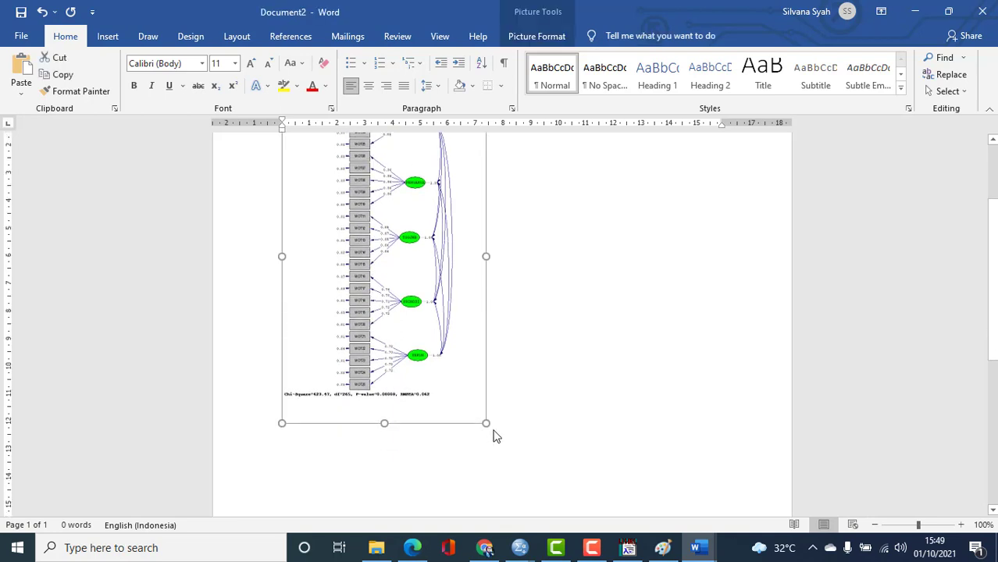
drag(486, 431, 636, 516)
scroll(648, 450, down, 2)
scroll(645, 446, up, 7)
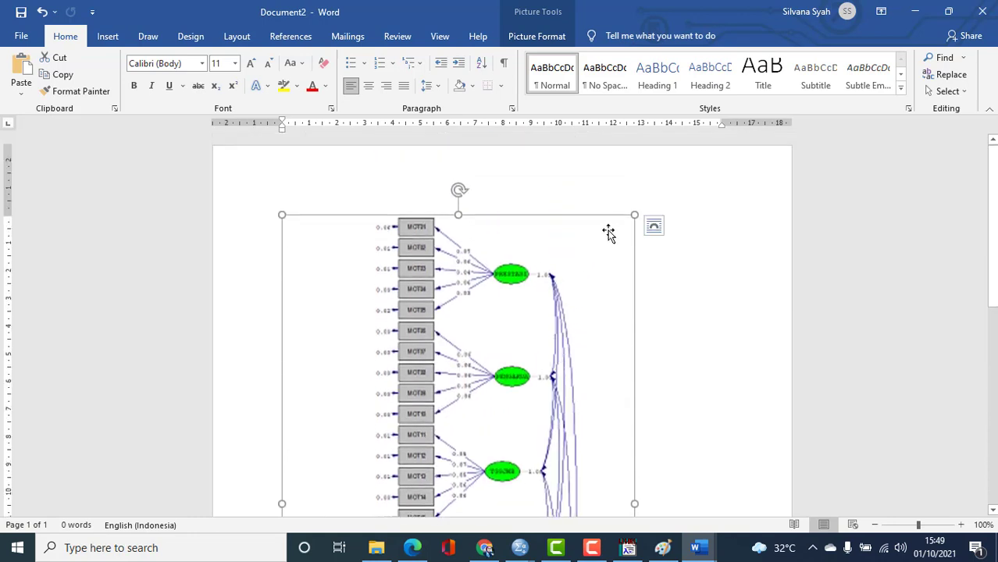
Step: Enlarge the first diagram picture proportionally to about 14 cm wide and check it down to the fit statistics
drag(634, 214, 668, 212)
scroll(699, 348, down, 8)
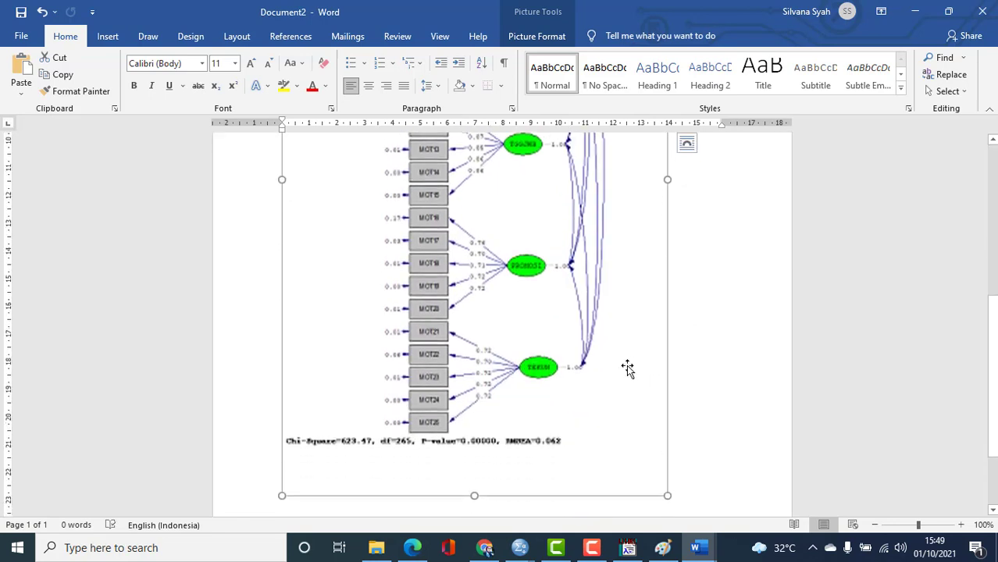
scroll(644, 368, up, 8)
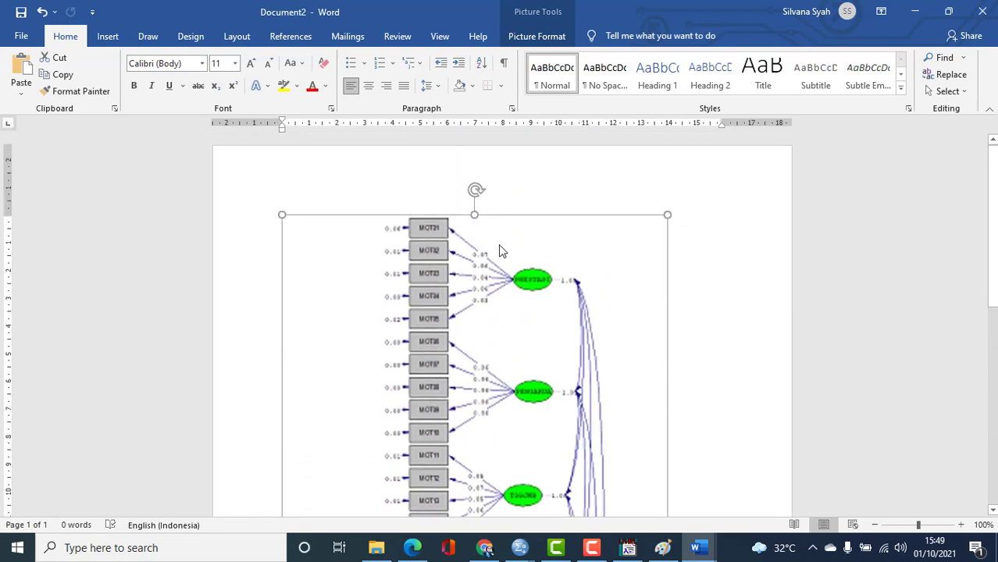
Step: Switch to LISREL, return to the AF MOTIVASI KERJA path diagram and display its Standardized Solution estimates
click(628, 548)
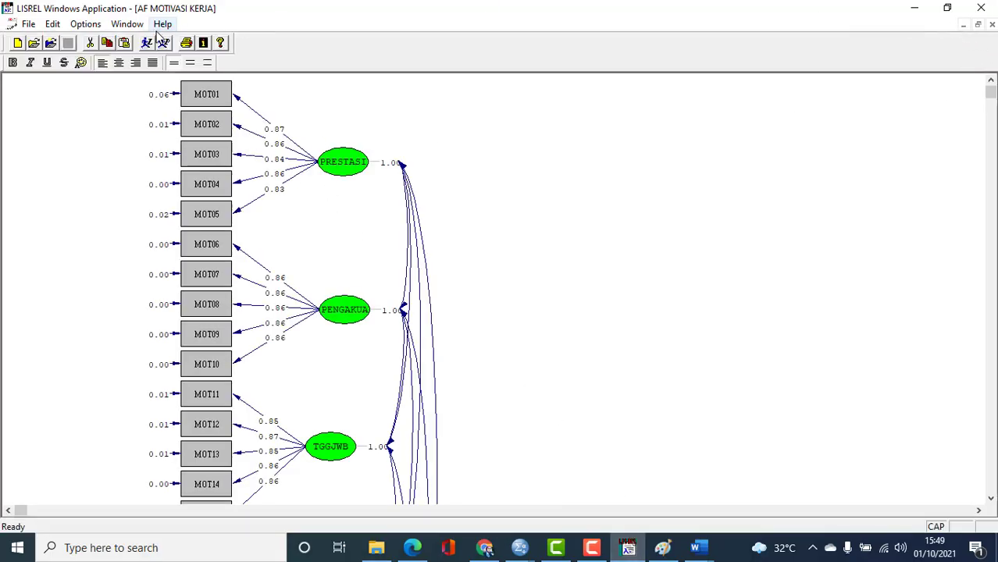
click(131, 29)
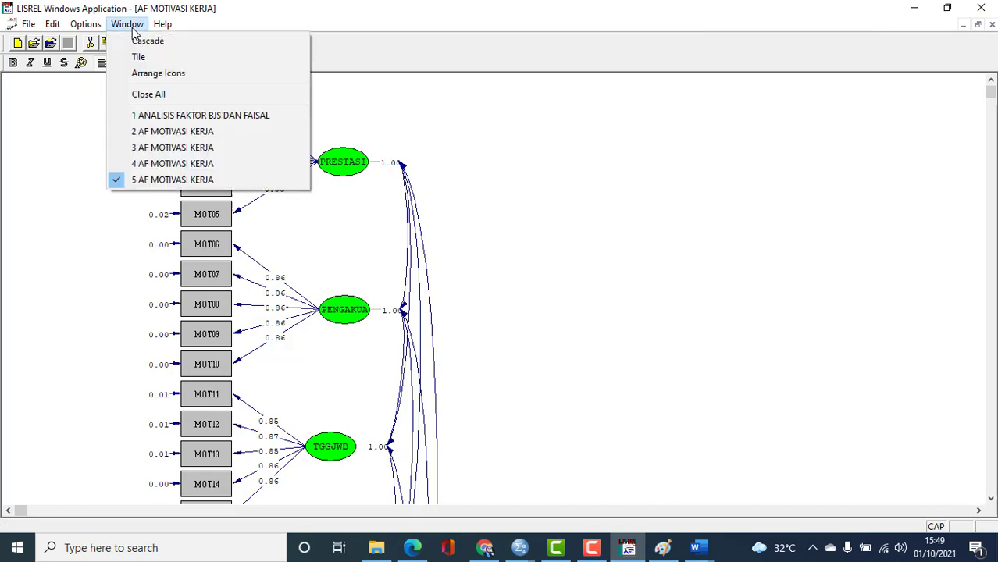
click(135, 163)
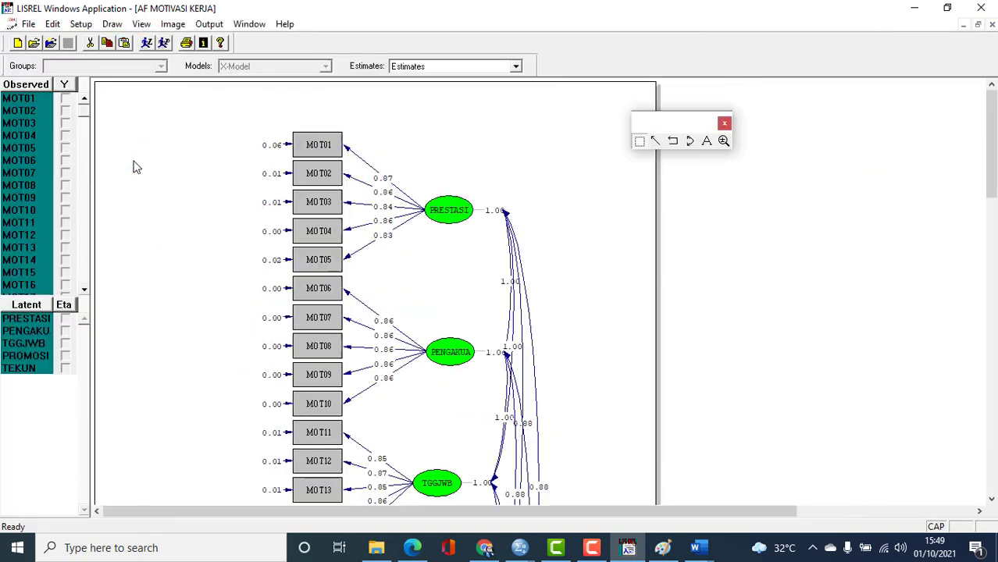
click(516, 67)
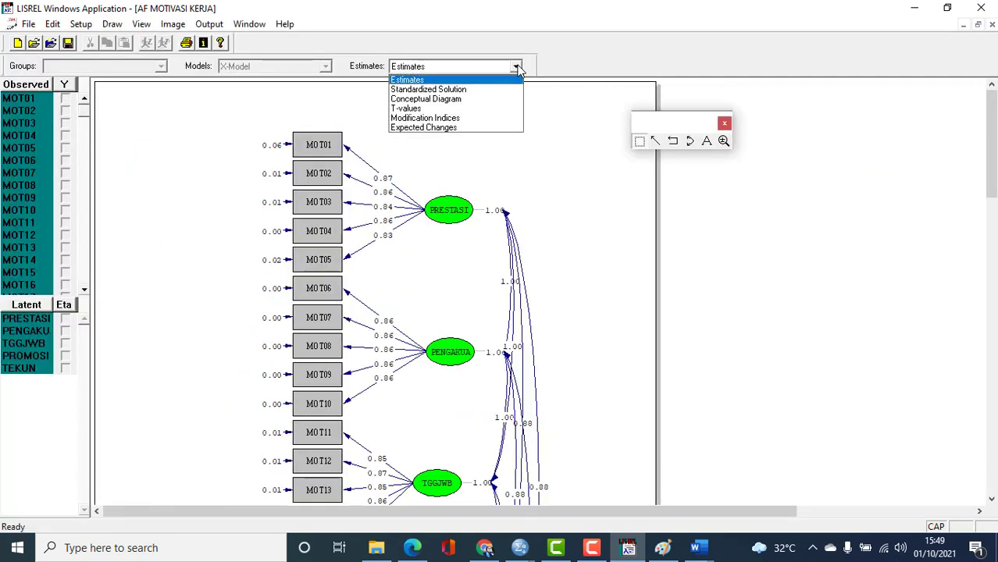
click(479, 92)
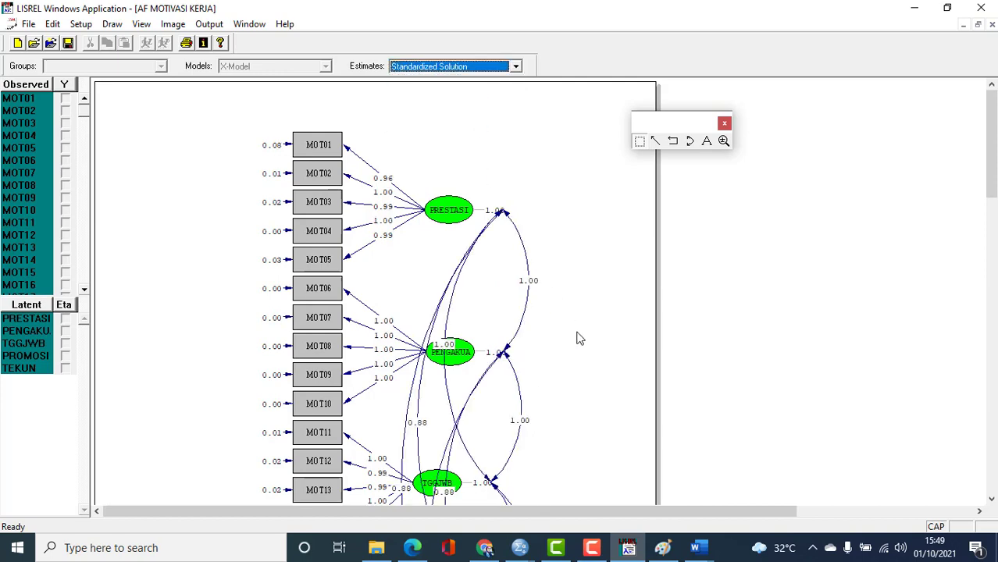
scroll(576, 339, down, 9)
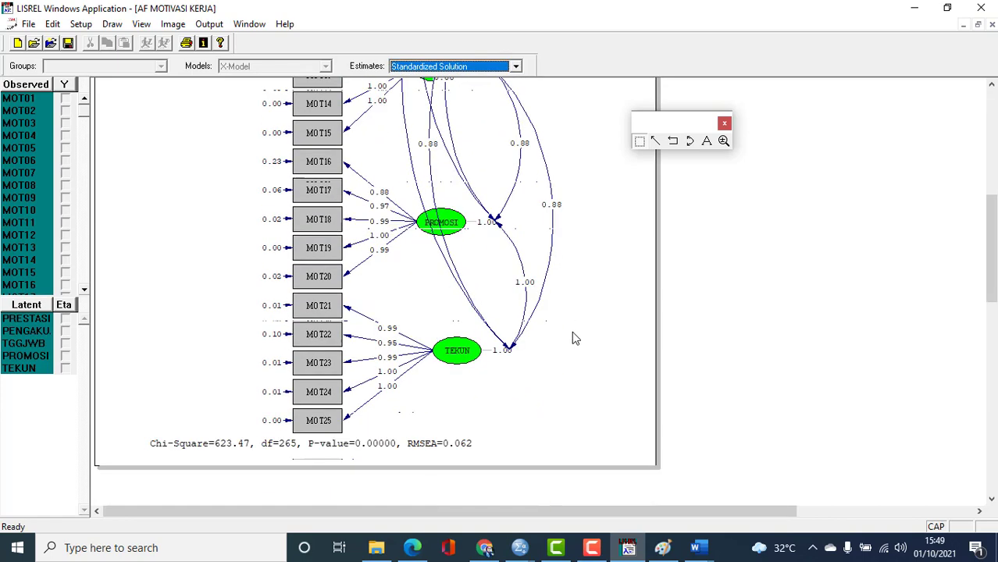
scroll(573, 338, up, 9)
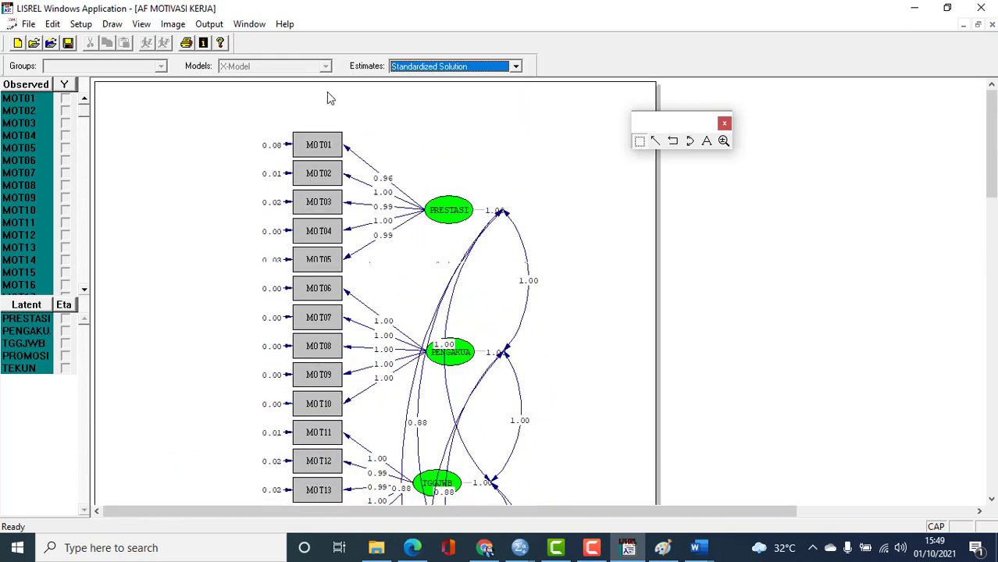
Step: Export the standardized diagram as a metafile (.wmf) and open the exported AF MOTIVASI KERJA image from the desktop in a maximized Paint window
click(25, 25)
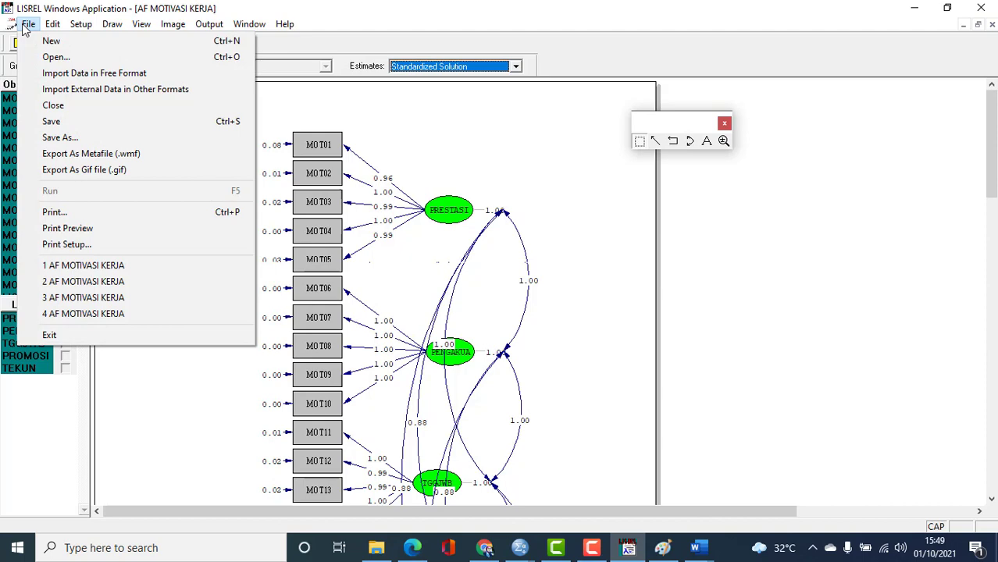
click(71, 154)
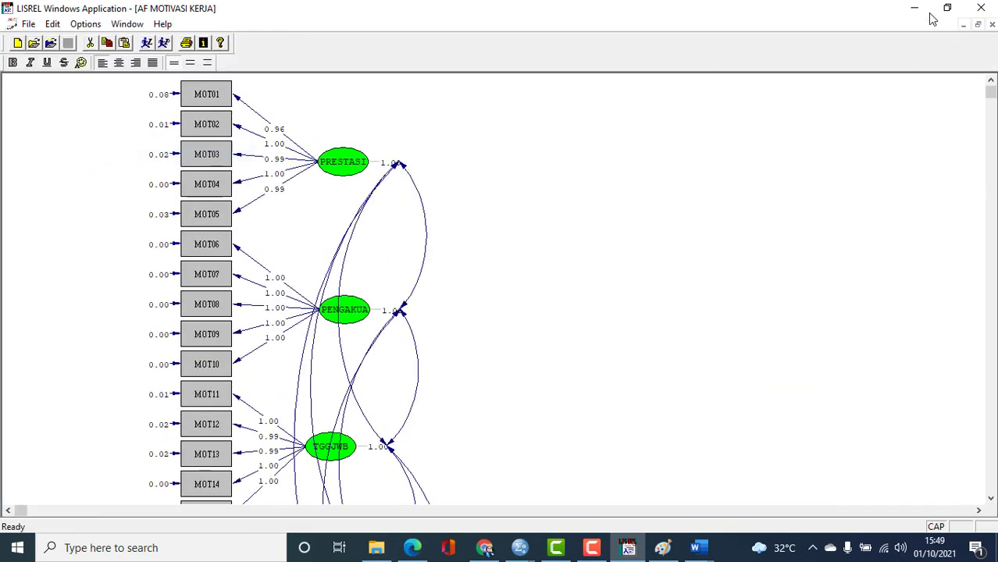
click(920, 13)
click(919, 13)
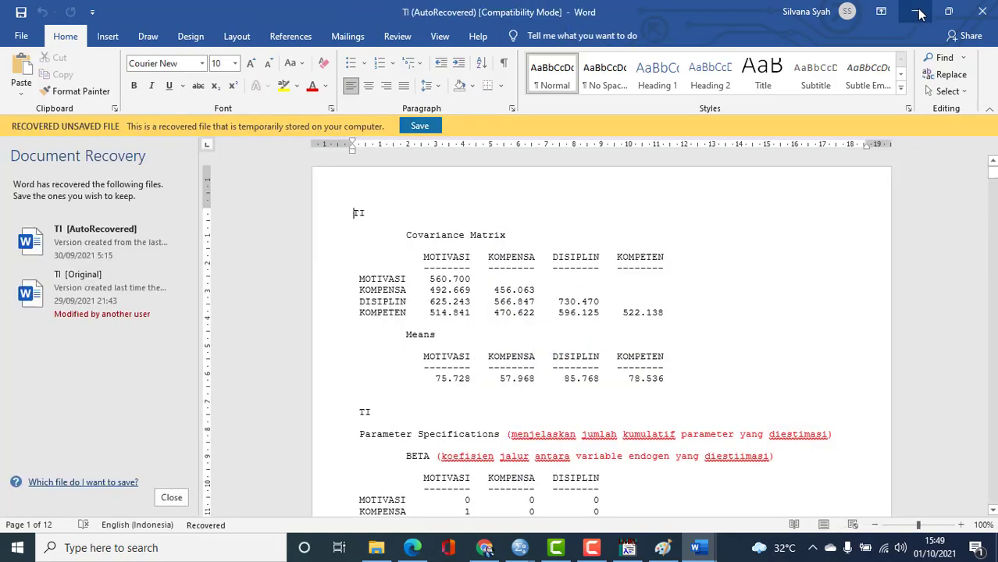
click(919, 13)
click(919, 12)
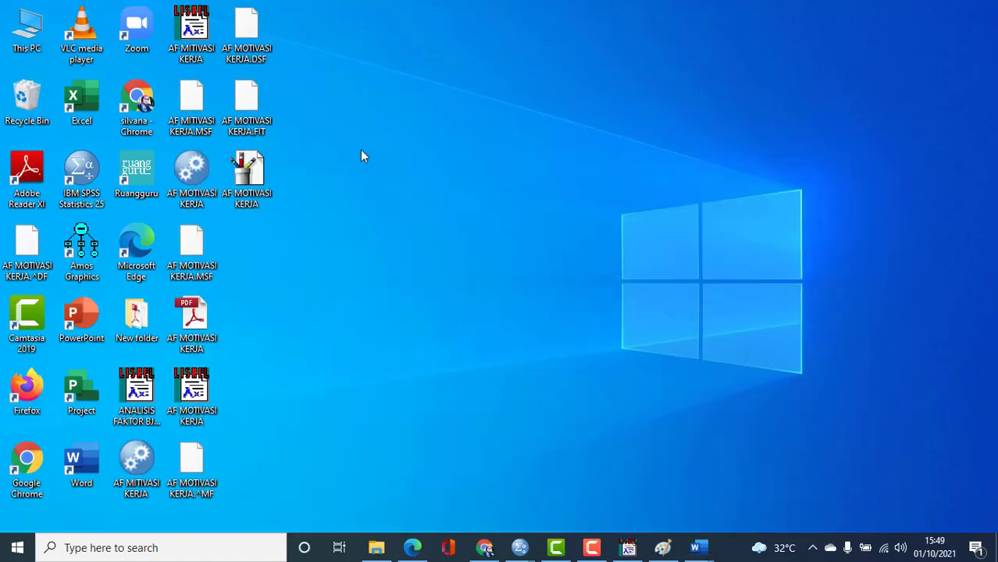
double_click(257, 175)
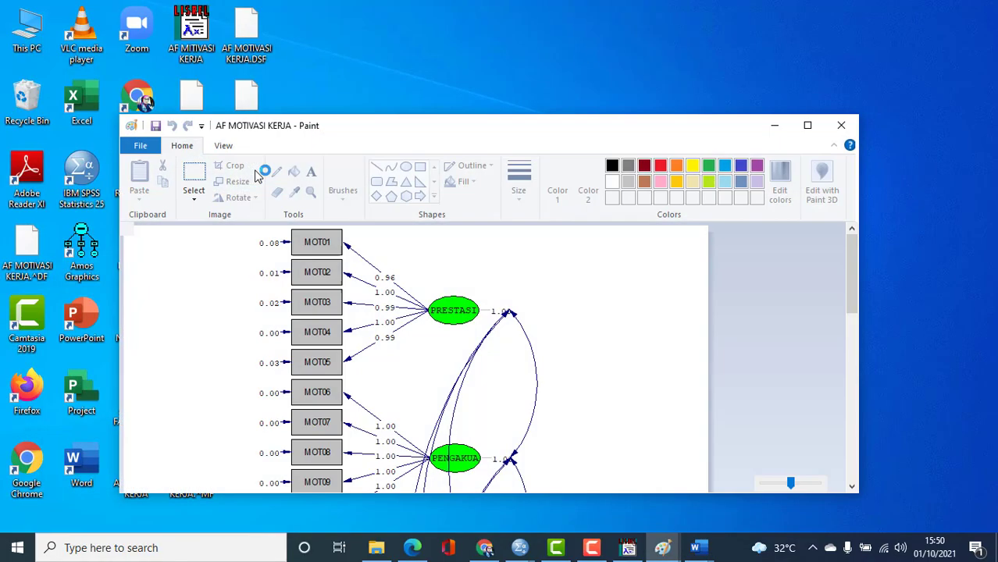
click(807, 127)
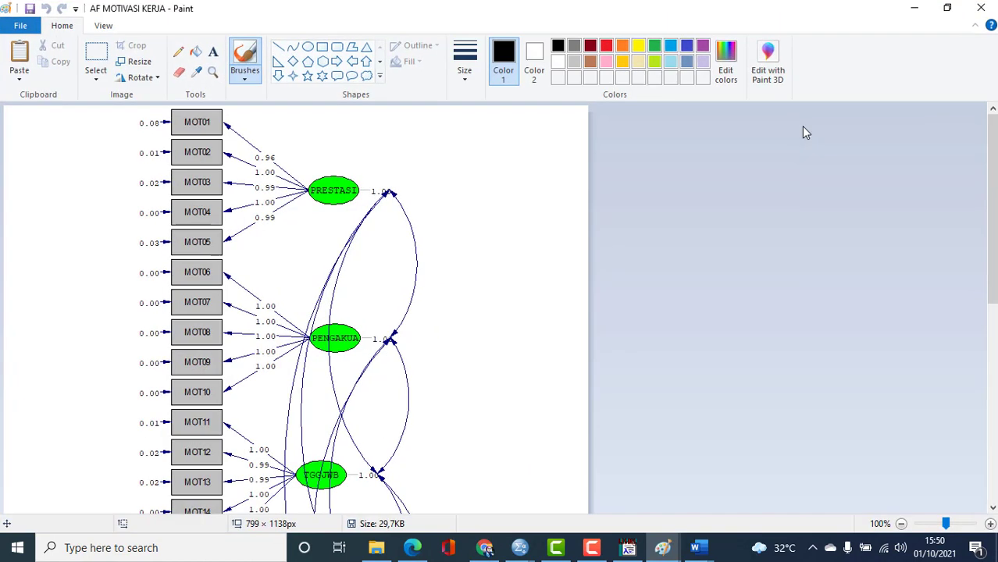
Step: Resize the image to 40 percent with the aspect ratio kept, and copy the area containing the whole diagram and its fit statistics
click(134, 66)
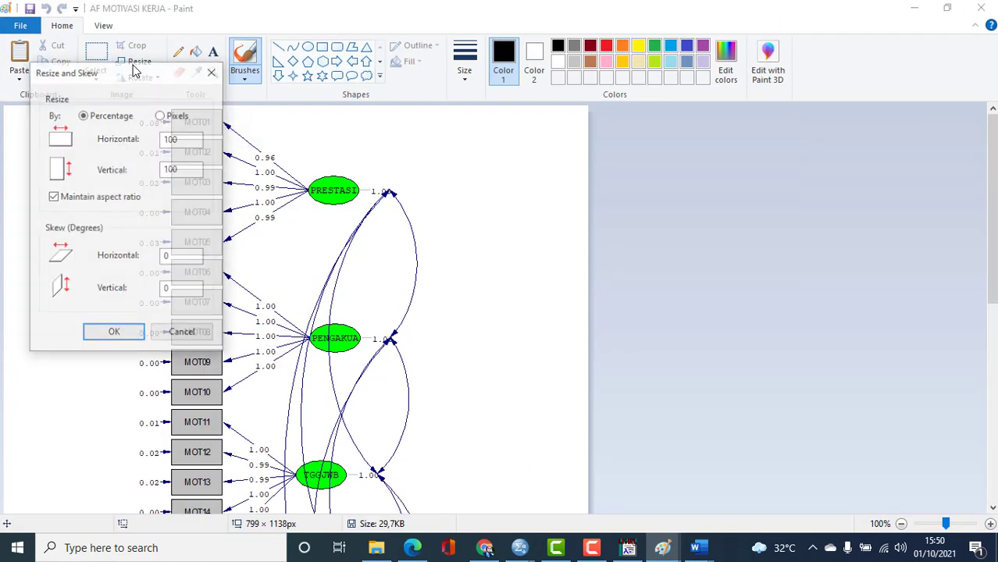
double_click(167, 138)
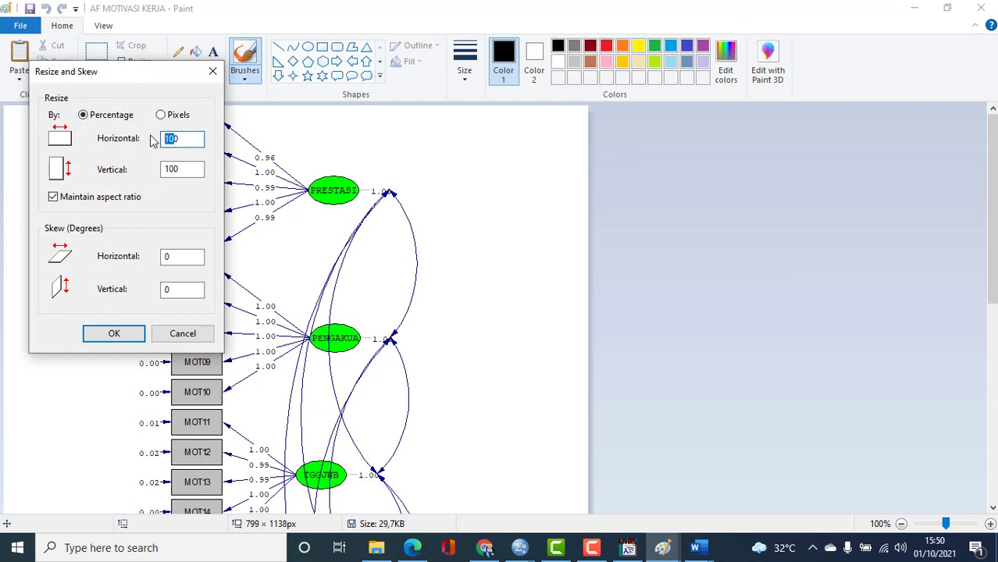
key(Return)
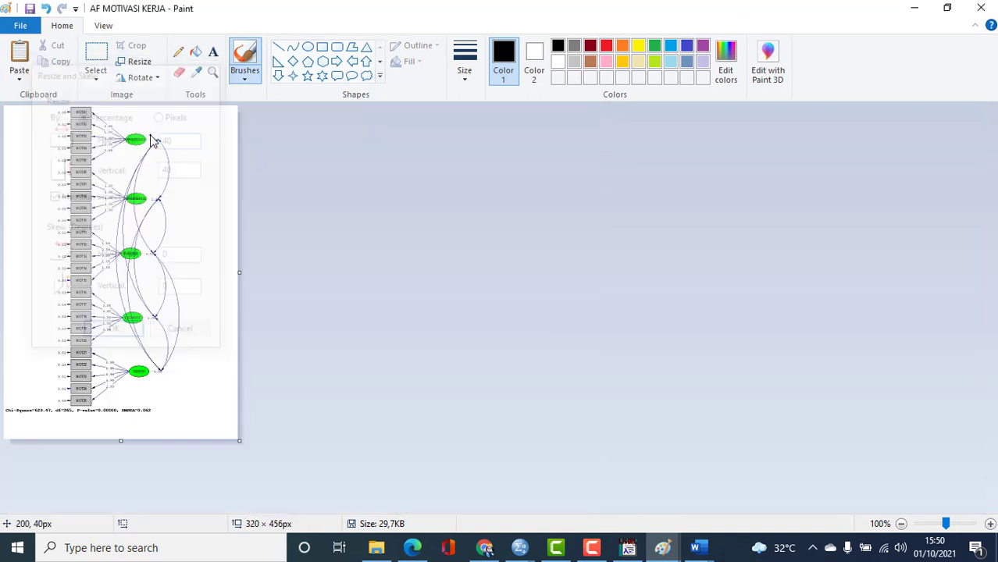
click(95, 55)
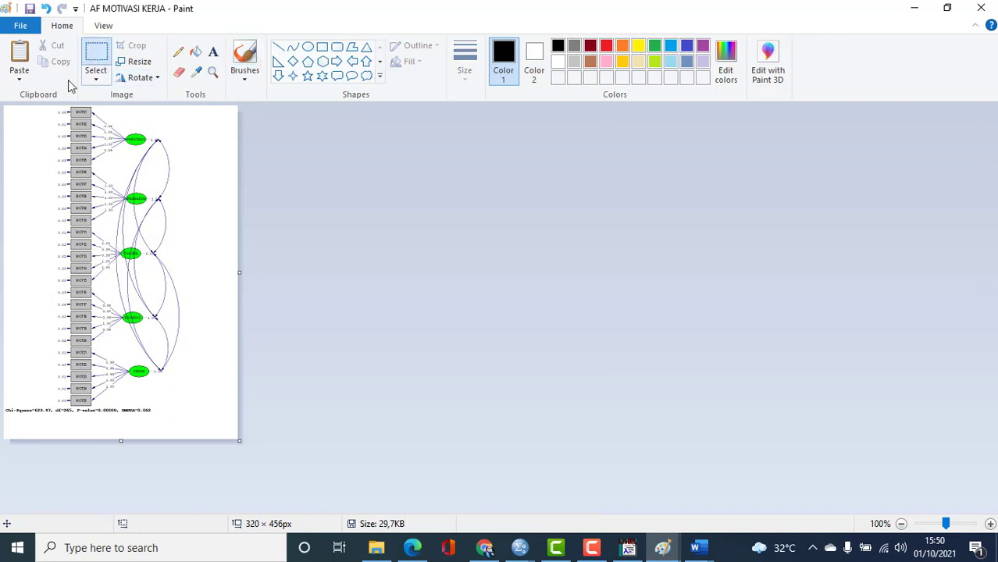
drag(5, 107, 203, 440)
click(55, 67)
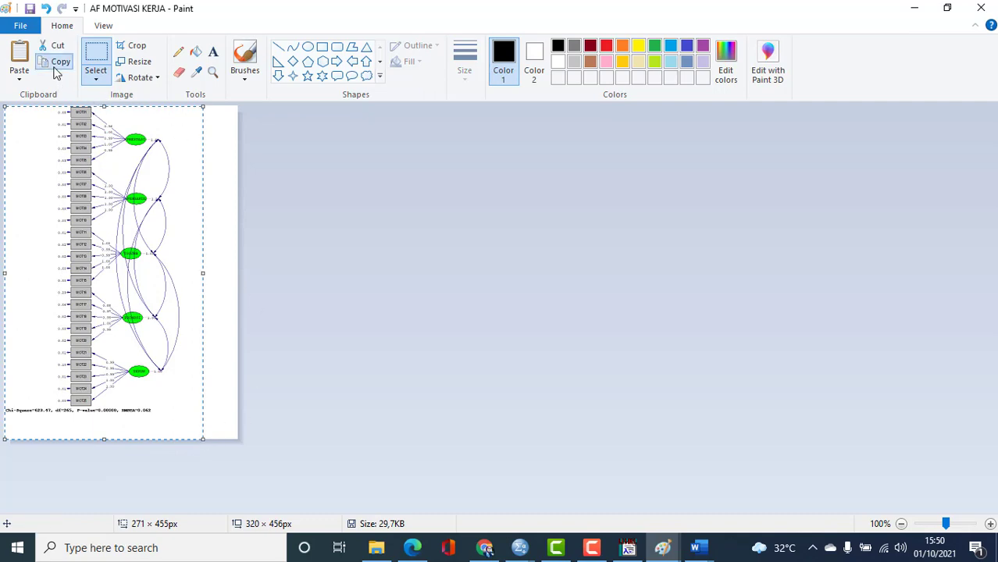
Step: Switch to Document2 in Word, add blank lines below the first diagram, and paste the standardized diagram on the second page
mouse_move(695, 552)
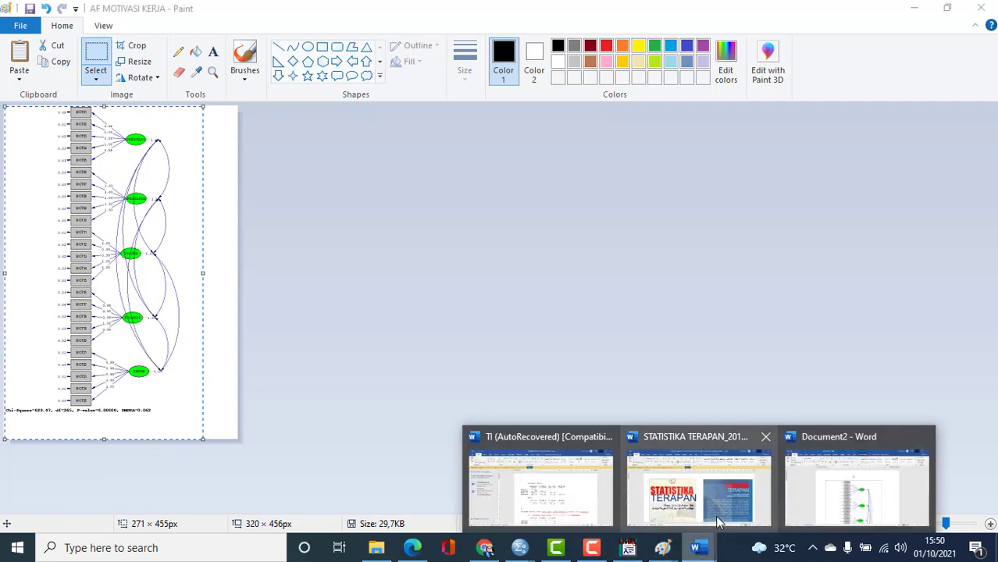
click(840, 481)
scroll(666, 469, down, 3)
scroll(666, 469, down, 8)
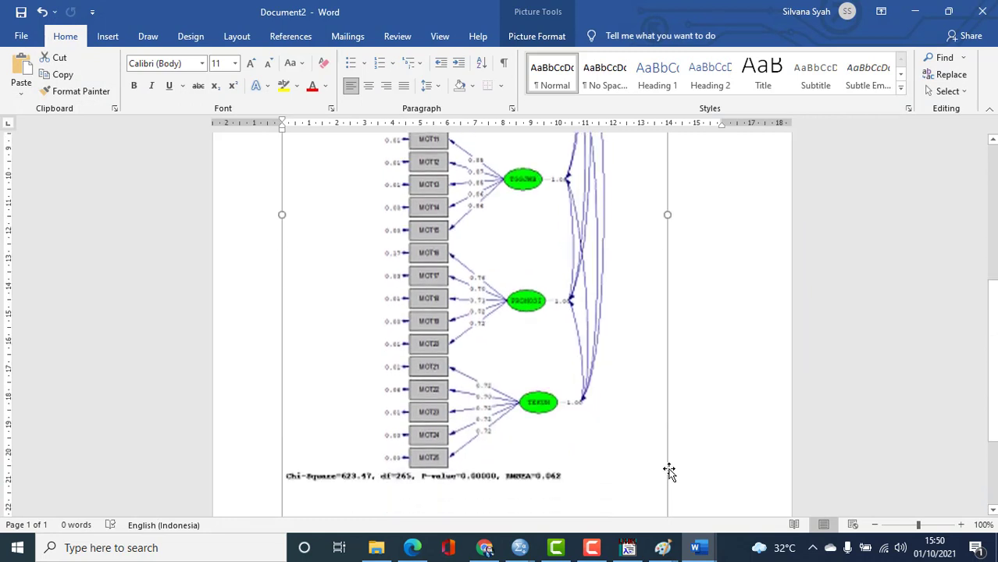
click(697, 400)
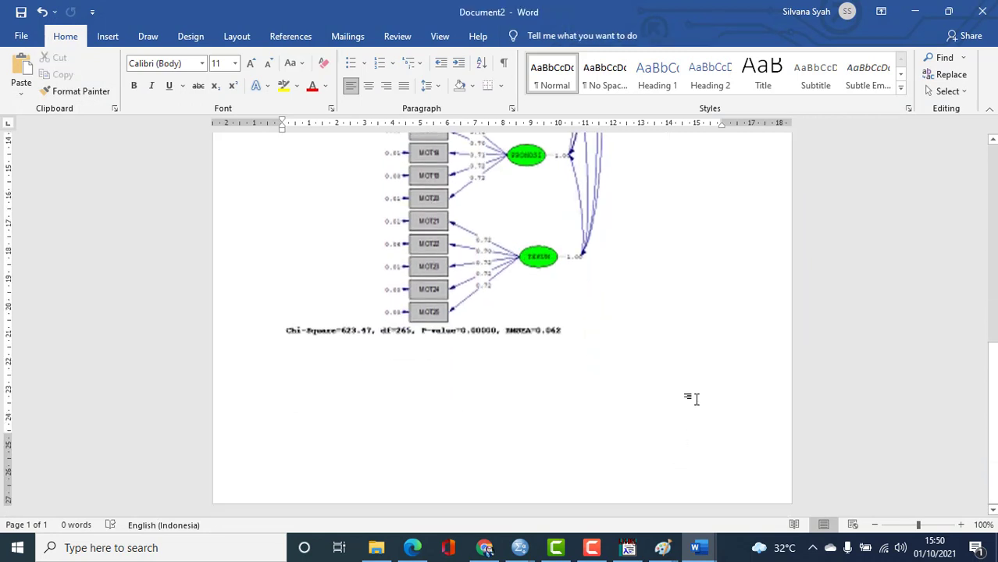
key(Return)
key(Return)
key(Return)
key(Return)
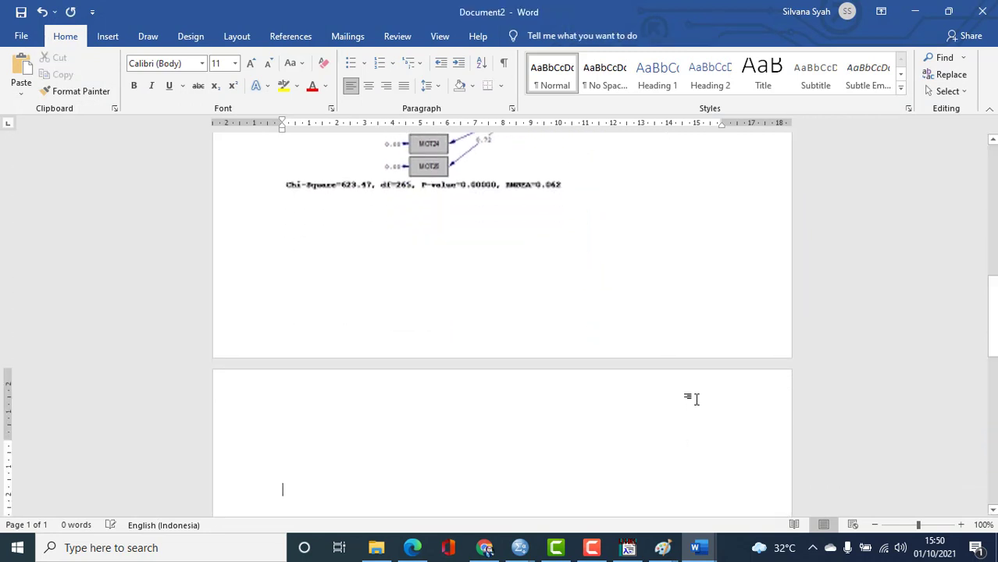
key(ctrl+v)
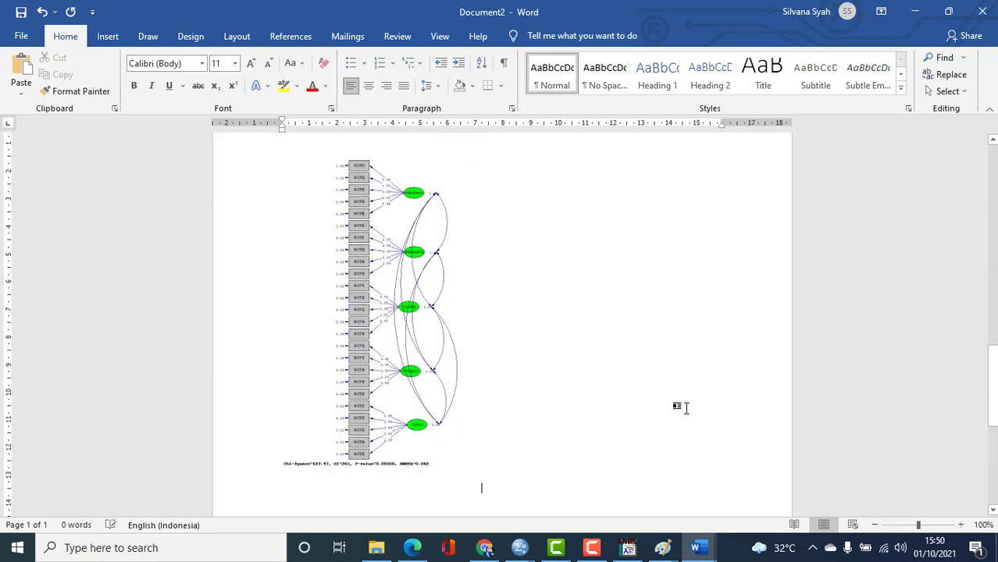
Step: Enlarge the pasted standardized diagram proportionally to about 14 cm wide and check the placement of both pictures on their pages
click(447, 400)
scroll(483, 492, down, 3)
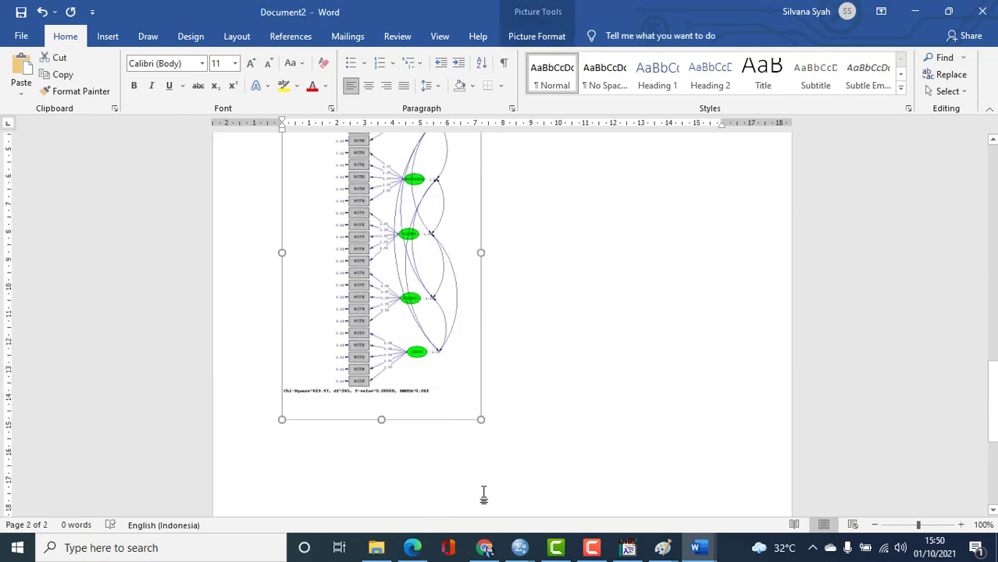
drag(481, 387, 659, 481)
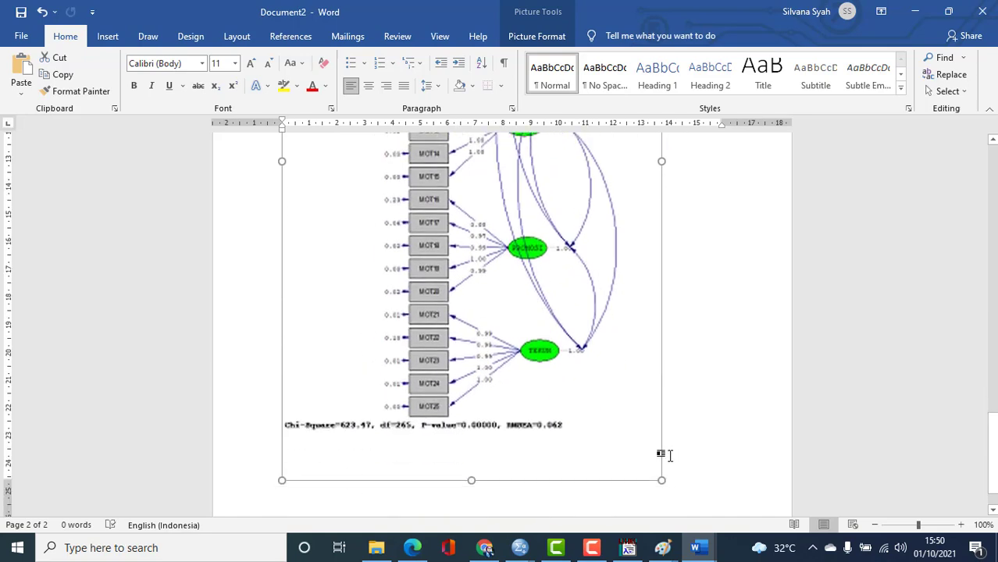
key(ctrl+z)
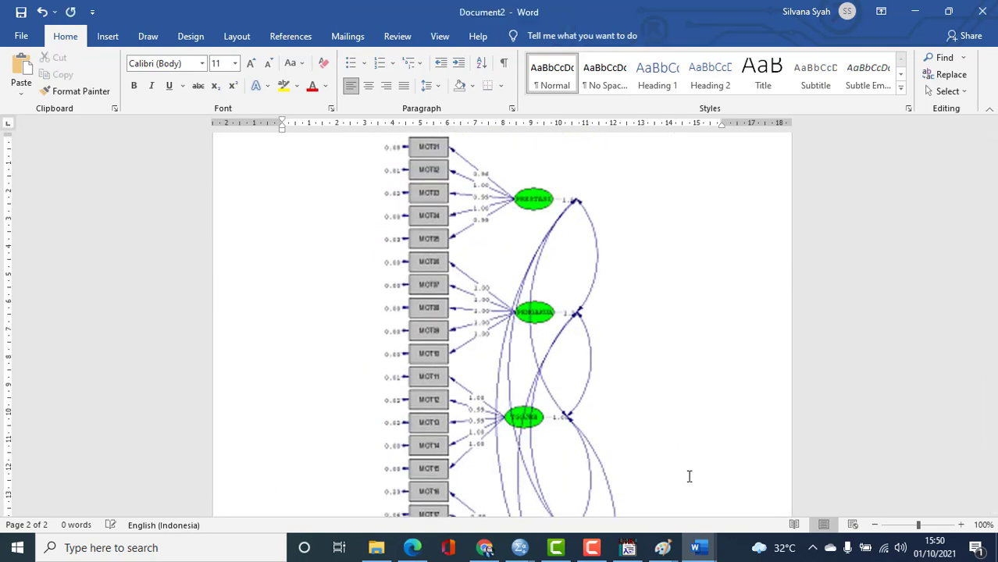
scroll(691, 475, down, 8)
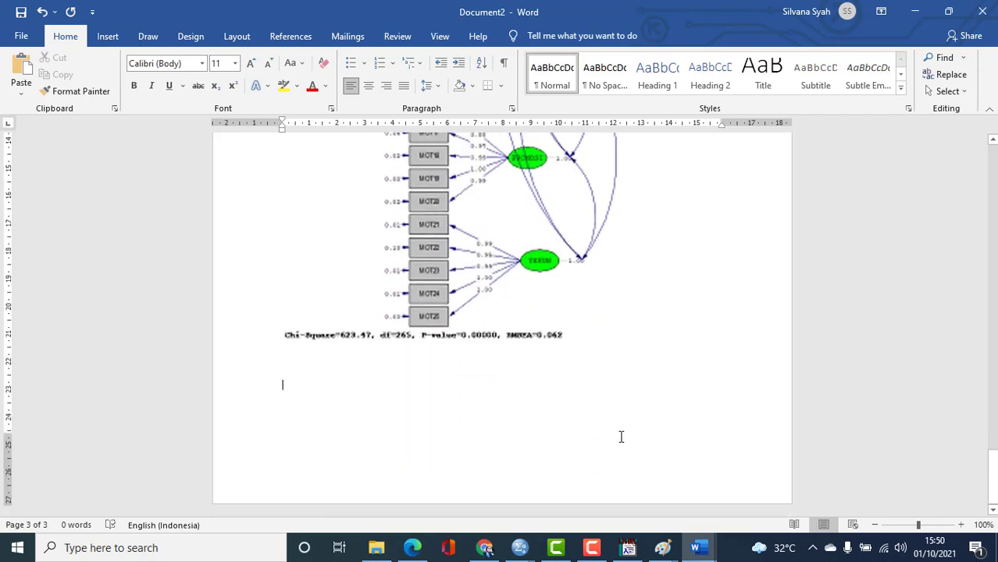
scroll(621, 436, up, 8)
scroll(602, 441, up, 10)
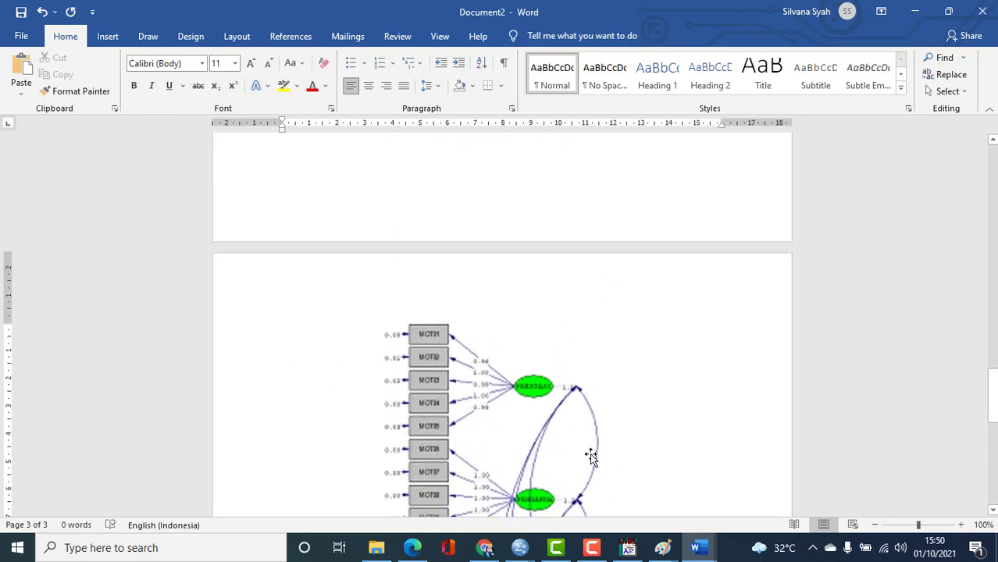
scroll(492, 312, up, 8)
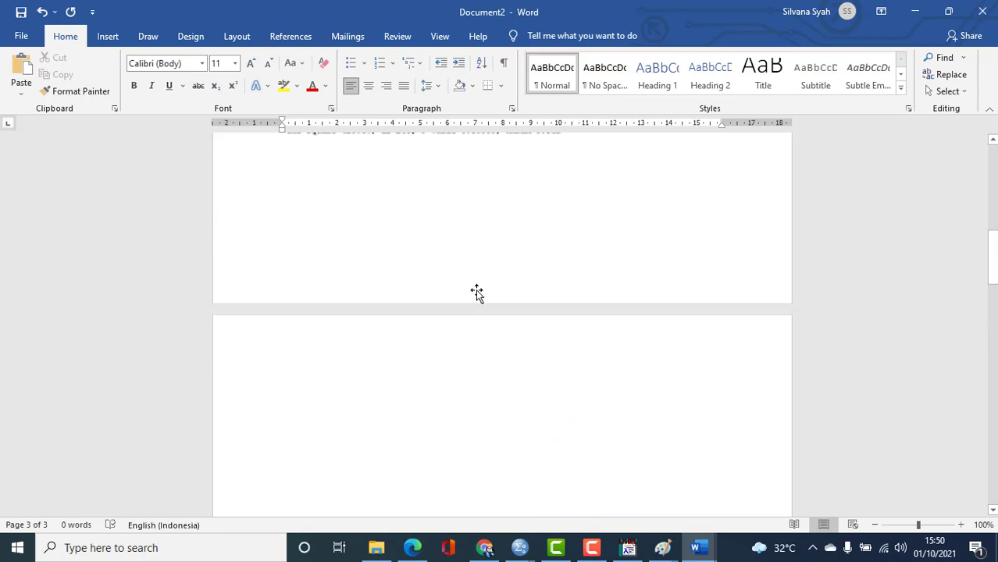
scroll(455, 396, down, 3)
click(408, 389)
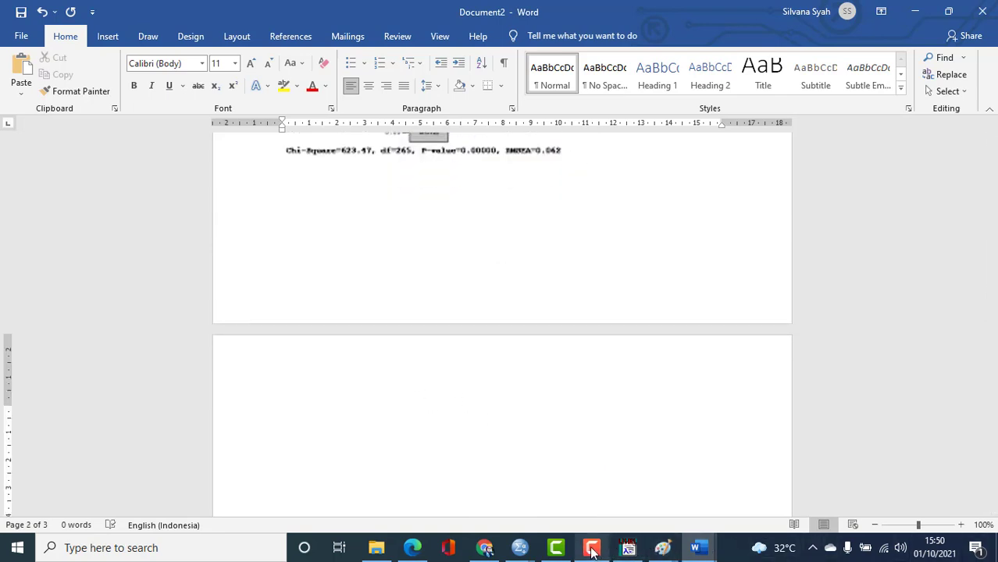
Step: Switch to LISREL, display the AF MOTIVASI KERJA path diagram with T-values as estimates, and export it as a metafile (.wmf)
click(628, 548)
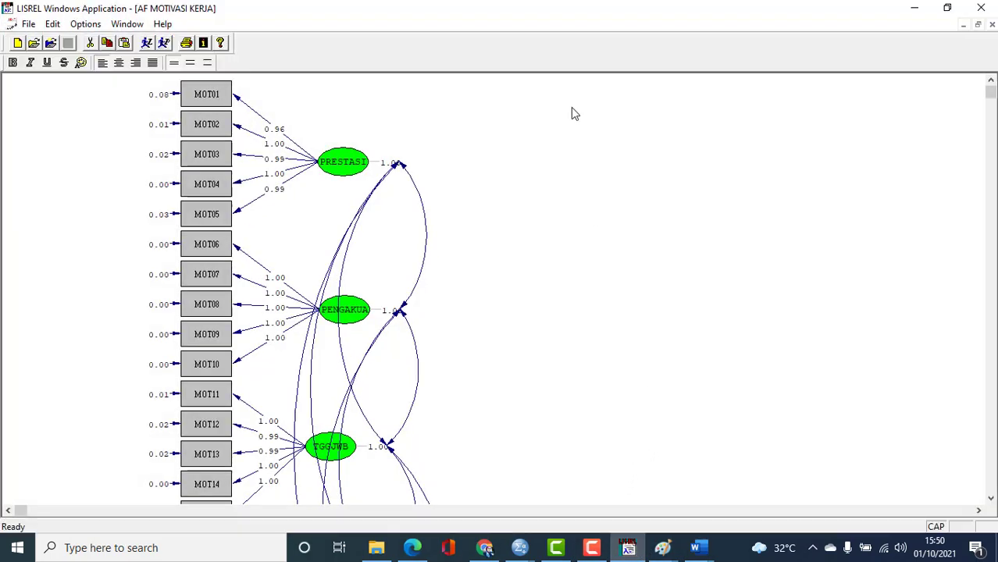
click(127, 24)
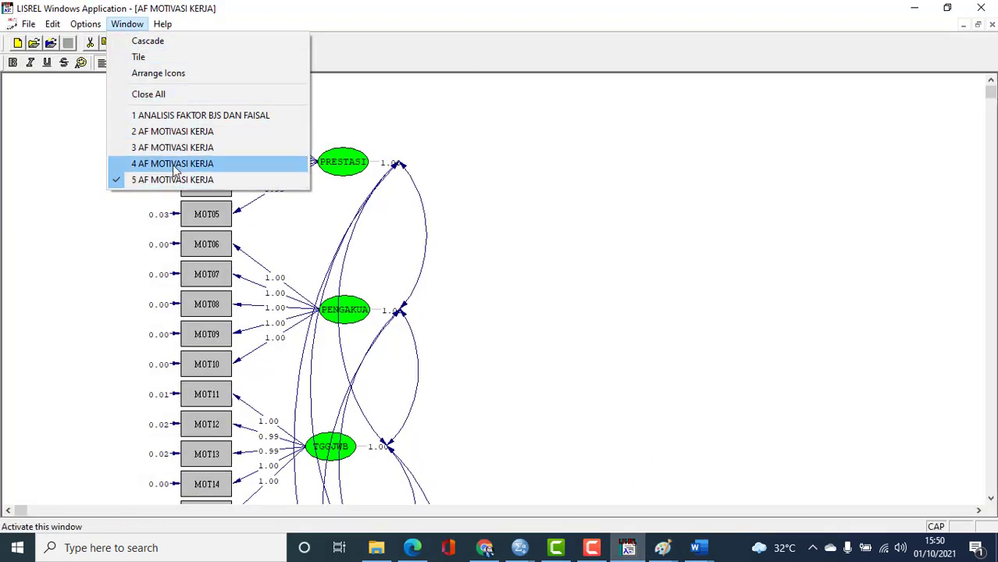
click(210, 164)
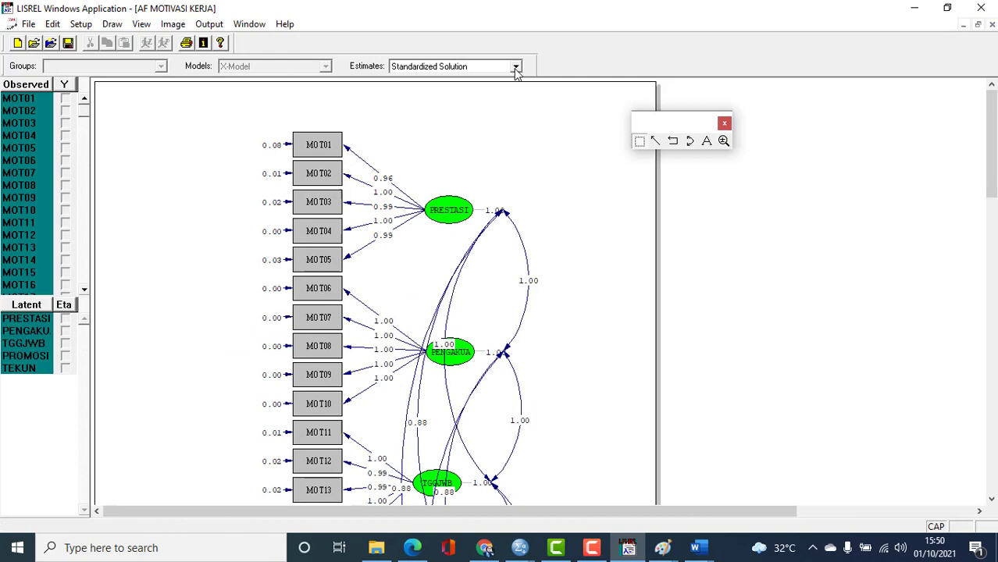
click(515, 67)
click(510, 110)
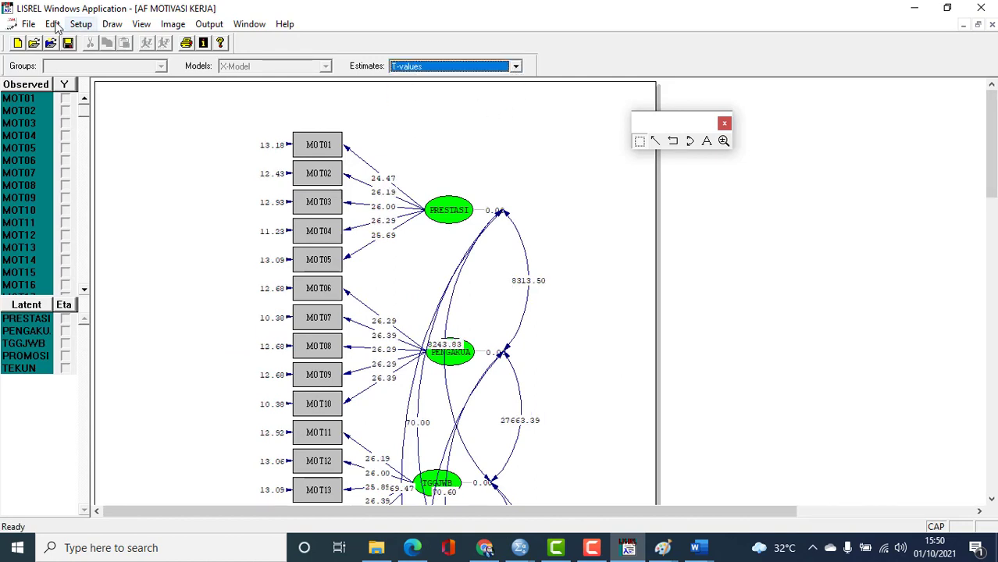
click(28, 24)
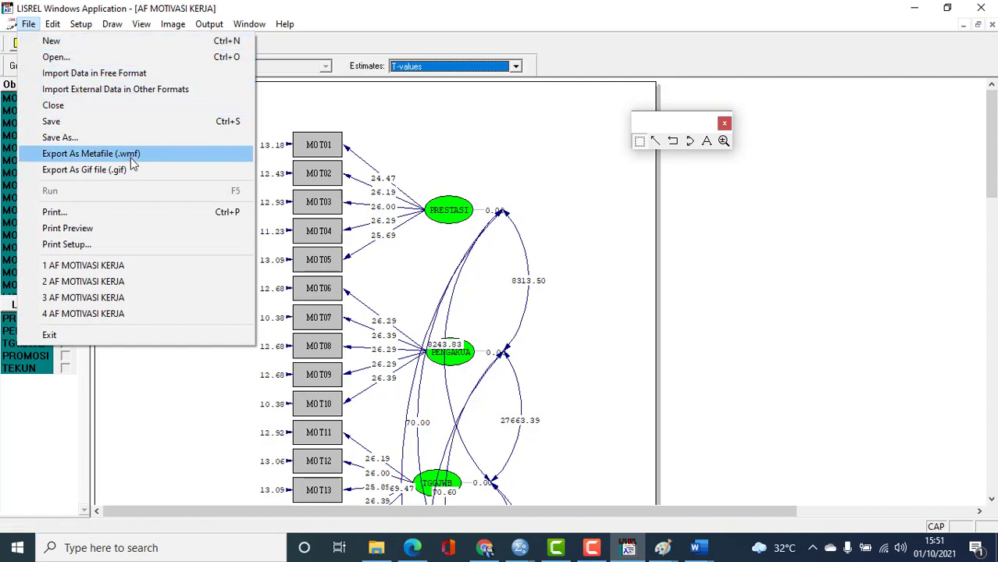
click(130, 156)
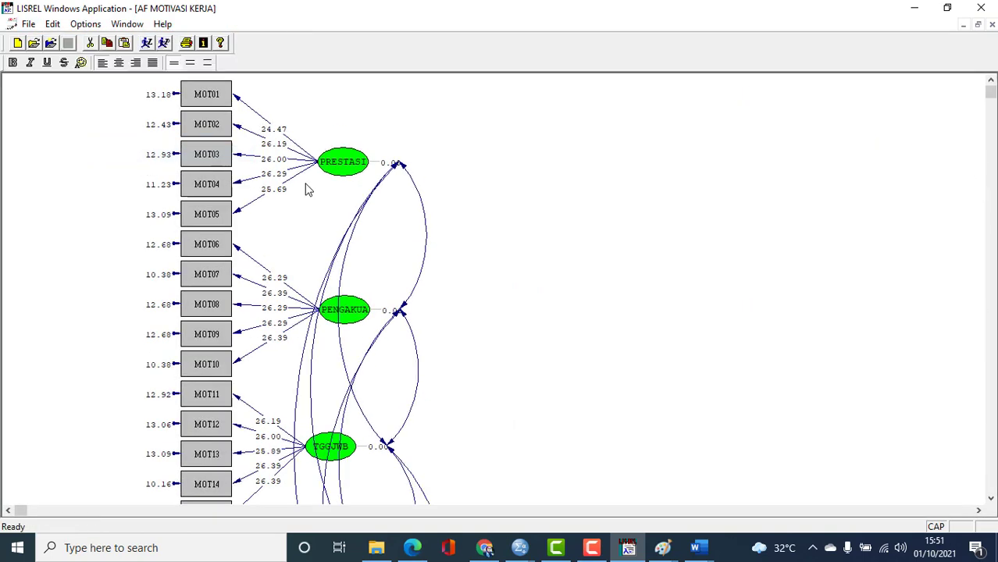
Step: Minimize LISREL and open the exported AF MOTIVASI KERJA image from the desktop in Paint
click(916, 9)
click(917, 10)
click(916, 10)
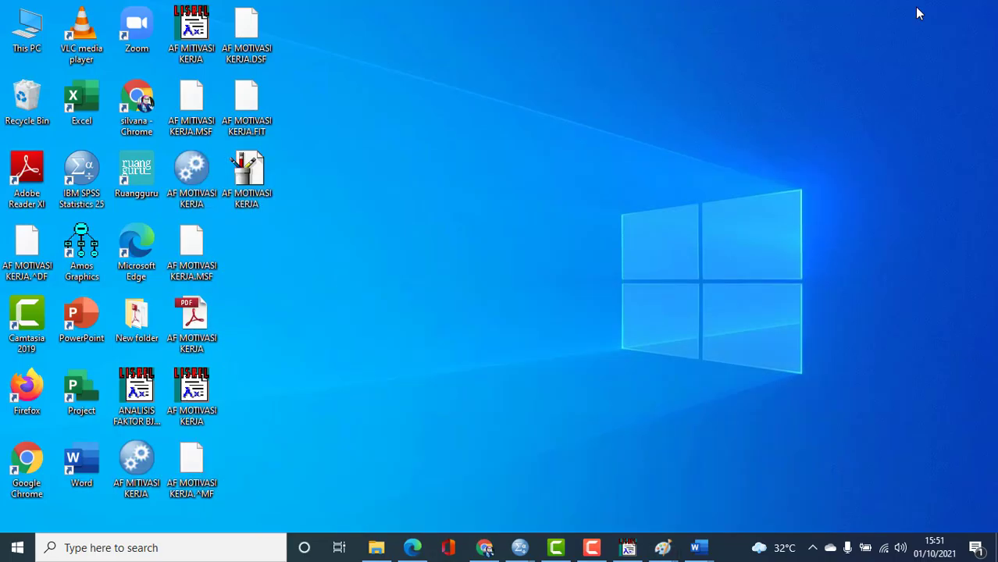
double_click(246, 193)
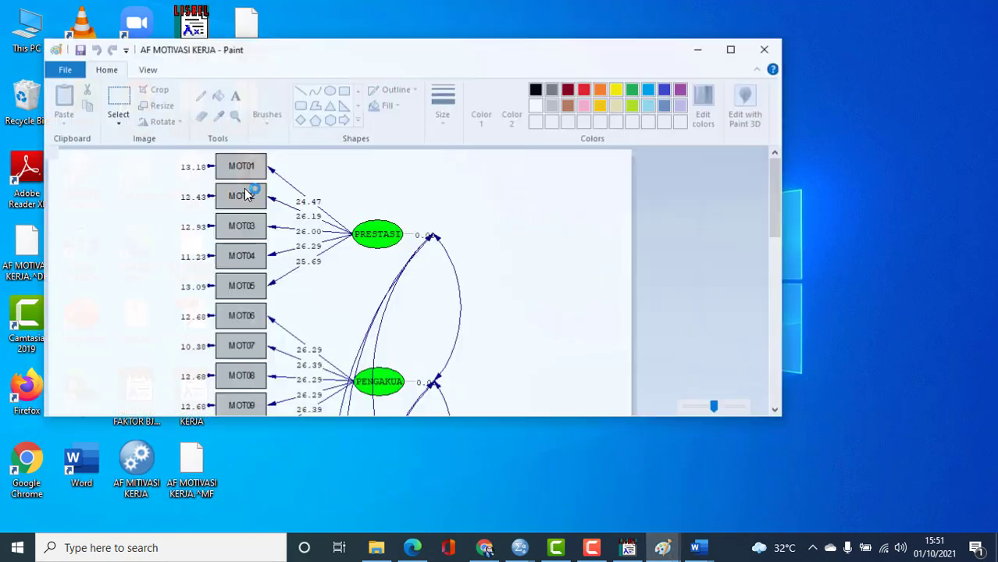
Step: Resize the T-values image to 40 percent with the aspect ratio kept, and maximize the Paint window
click(162, 106)
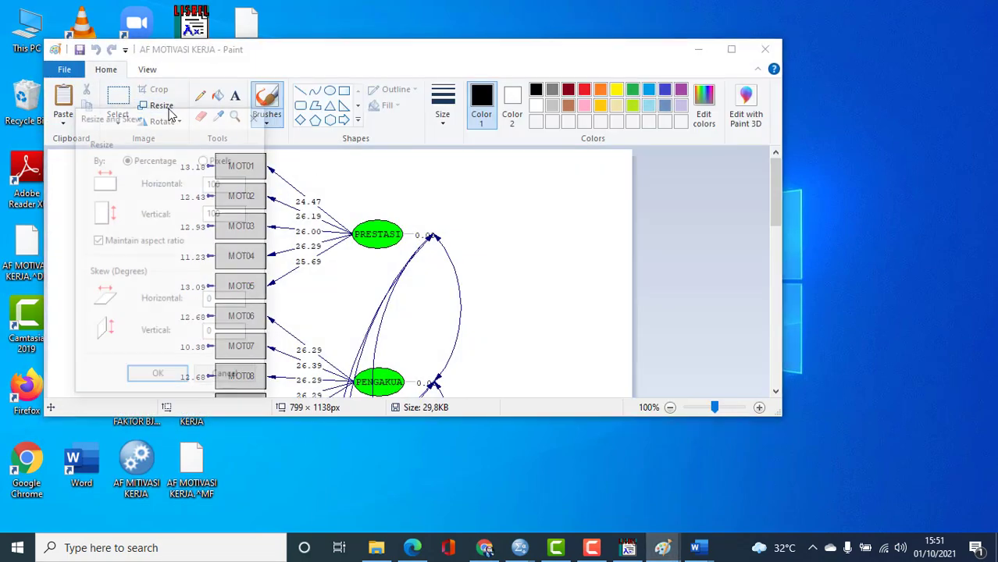
click(217, 182)
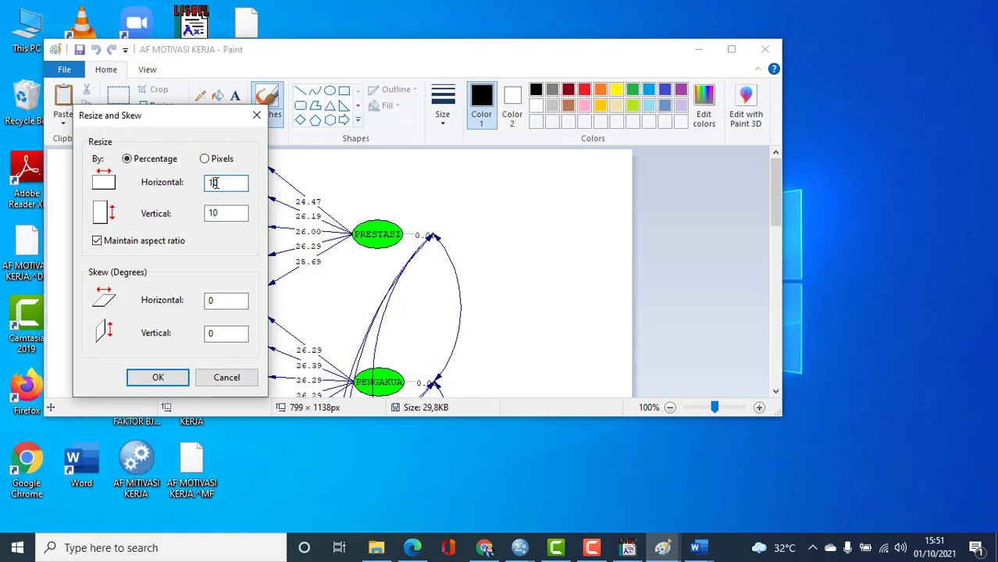
text(4)
key(Return)
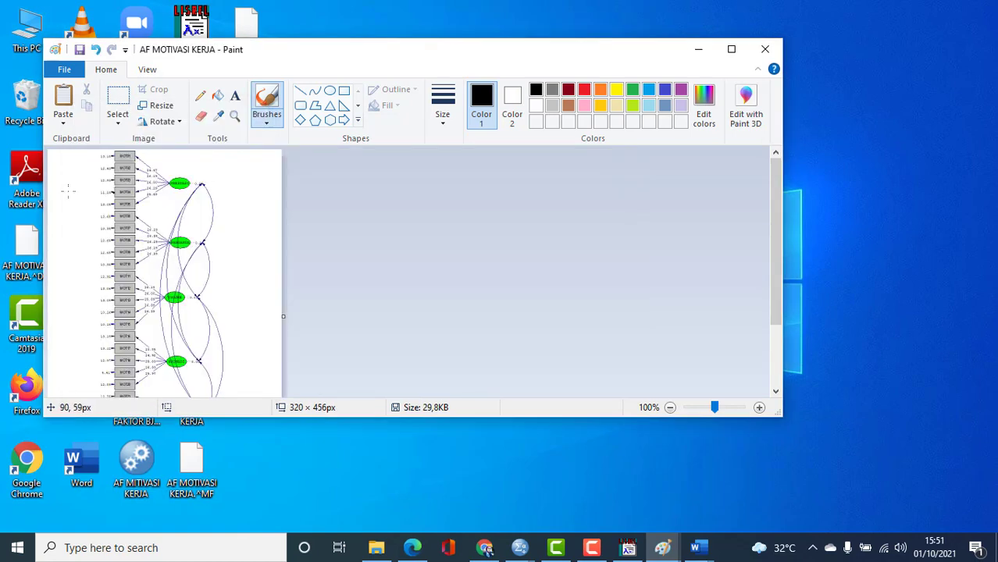
scroll(268, 235, down, 2)
scroll(268, 236, up, 2)
click(731, 49)
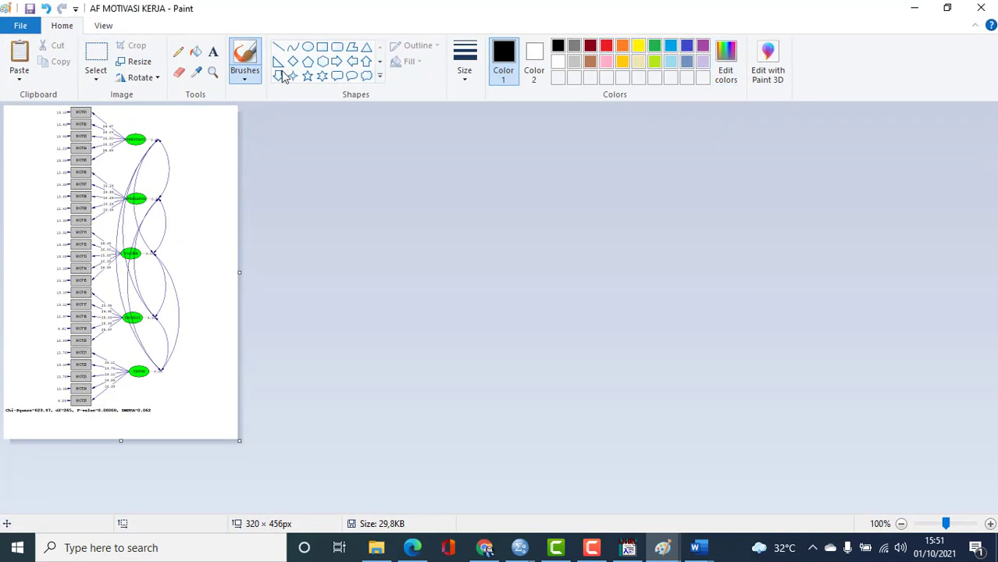
Step: Enlarge the image to 150 percent with the aspect ratio kept and check the whole diagram
click(101, 61)
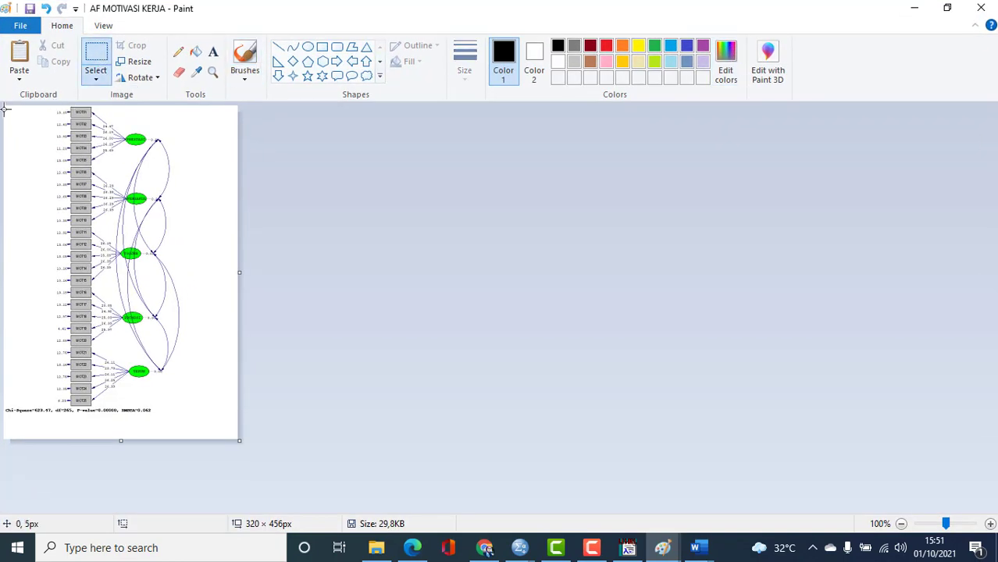
click(137, 62)
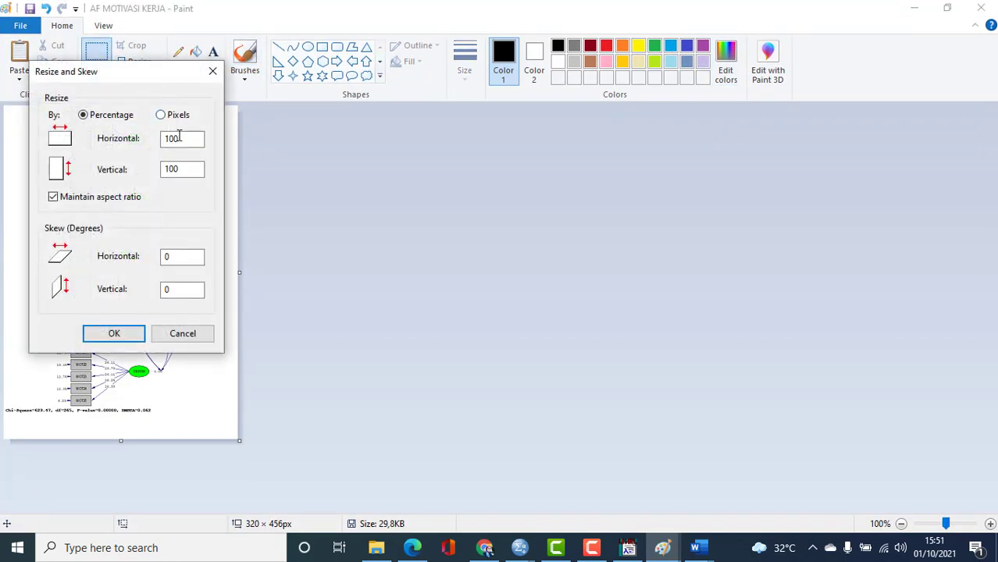
drag(173, 138, 156, 138)
key(BackSpace)
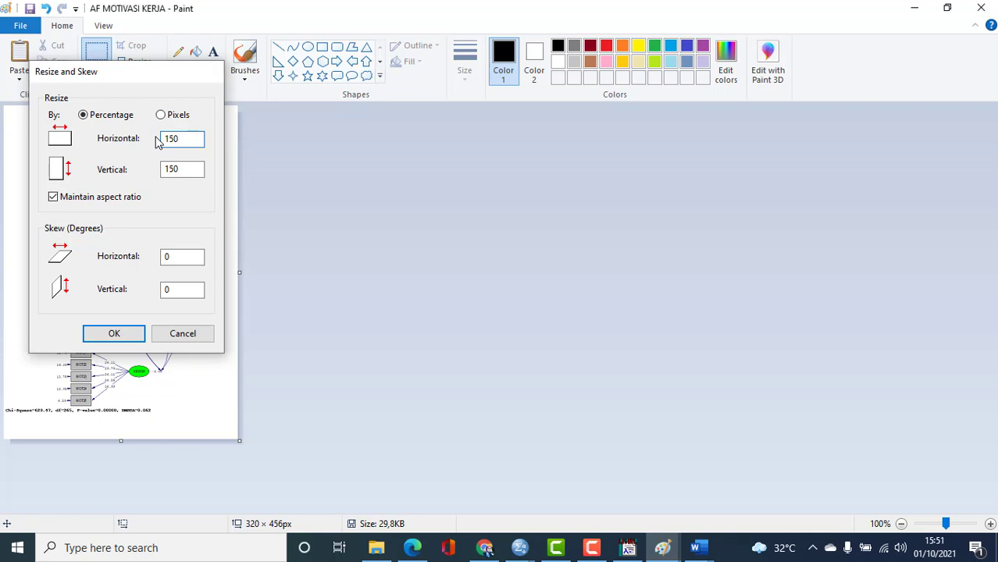
key(Return)
scroll(216, 242, down, 3)
scroll(216, 241, up, 3)
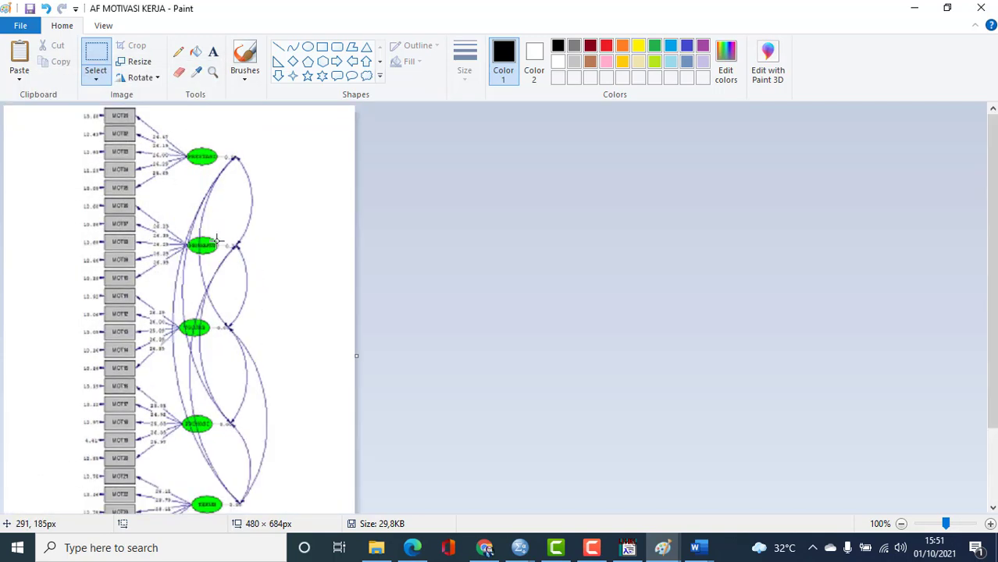
Step: Reduce the image to 80 percent with the aspect ratio kept
click(137, 62)
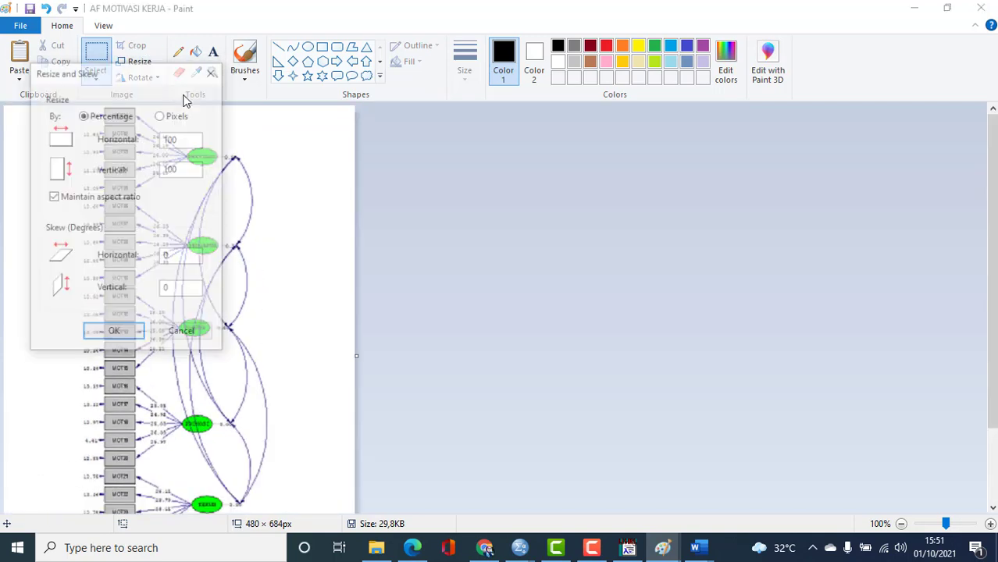
click(172, 141)
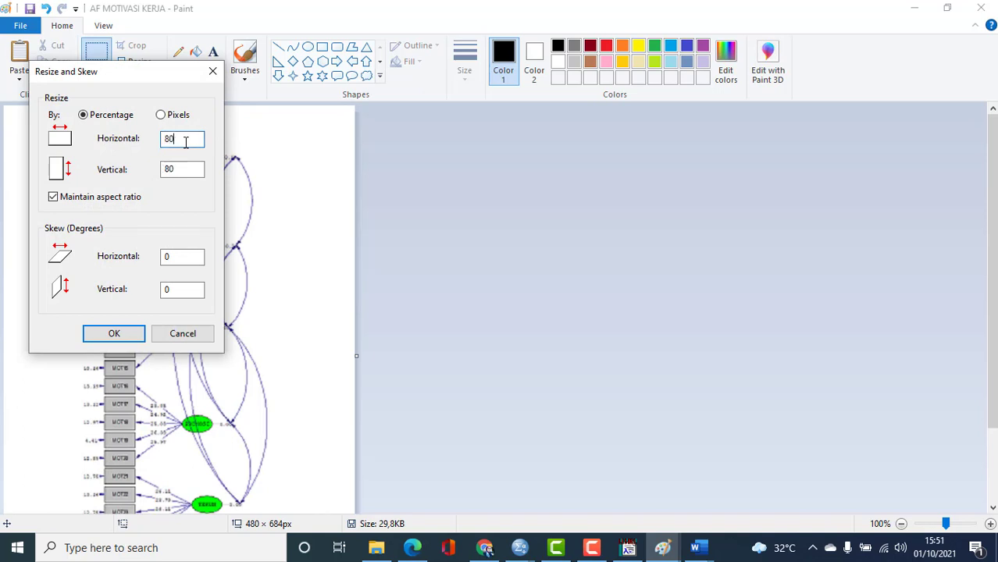
click(323, 327)
click(114, 333)
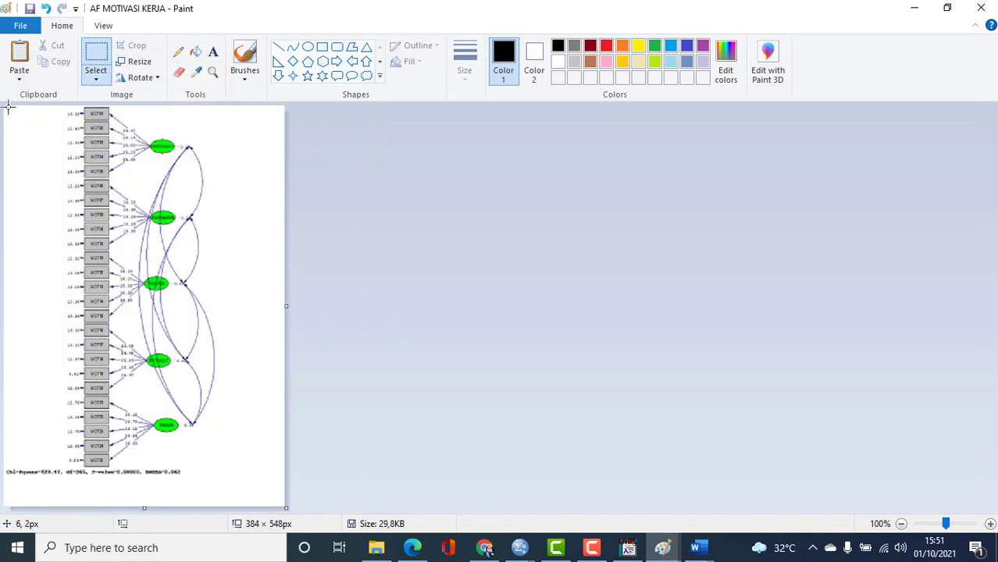
Step: Select the area containing the whole T-values diagram and its fit statistics, extend the selection to the image's left edge, and copy it
drag(7, 107, 2, 281)
mouse_move(24, 483)
mouse_down()
mouse_move(125, 517)
mouse_move(258, 517)
mouse_up()
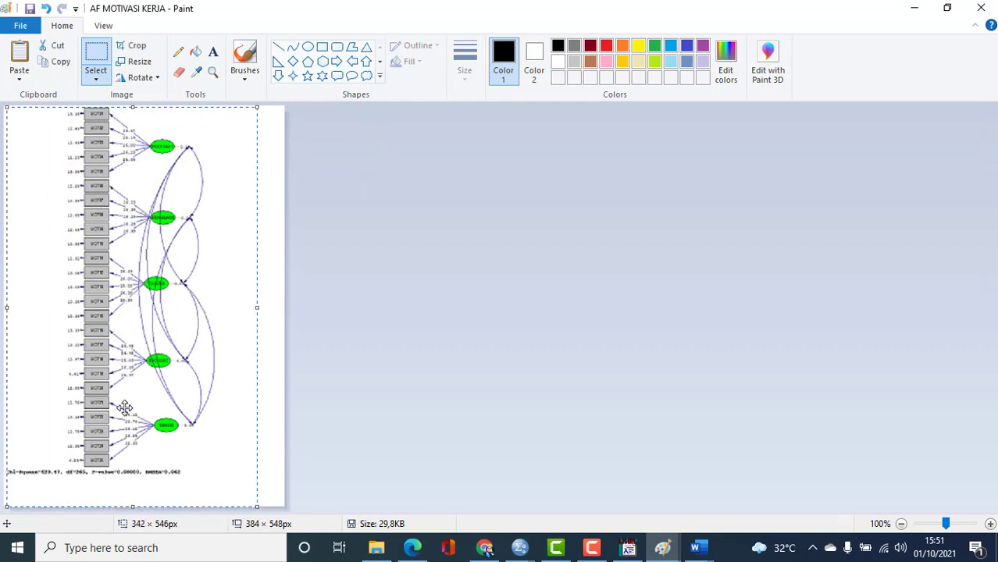
drag(7, 306, 0, 306)
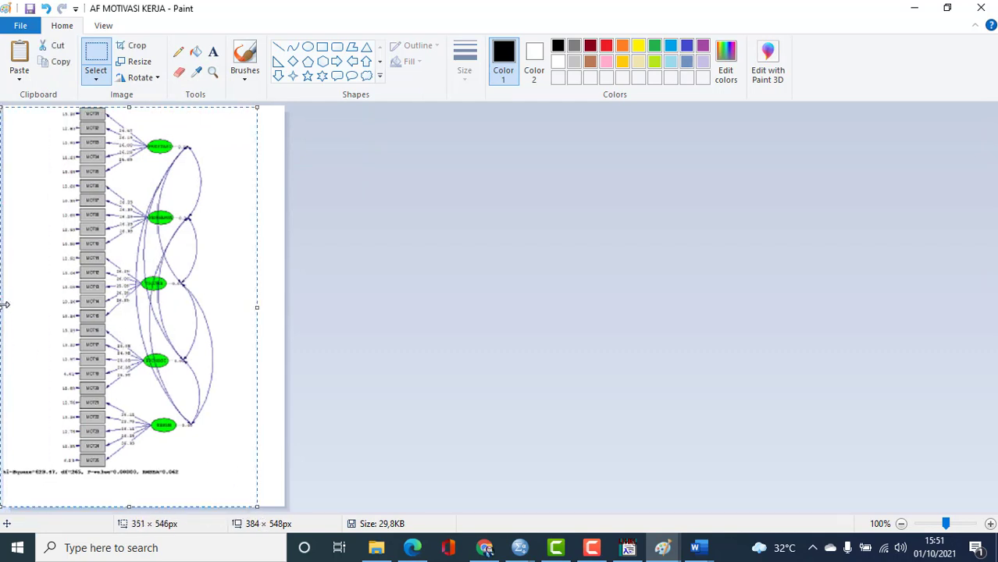
click(56, 62)
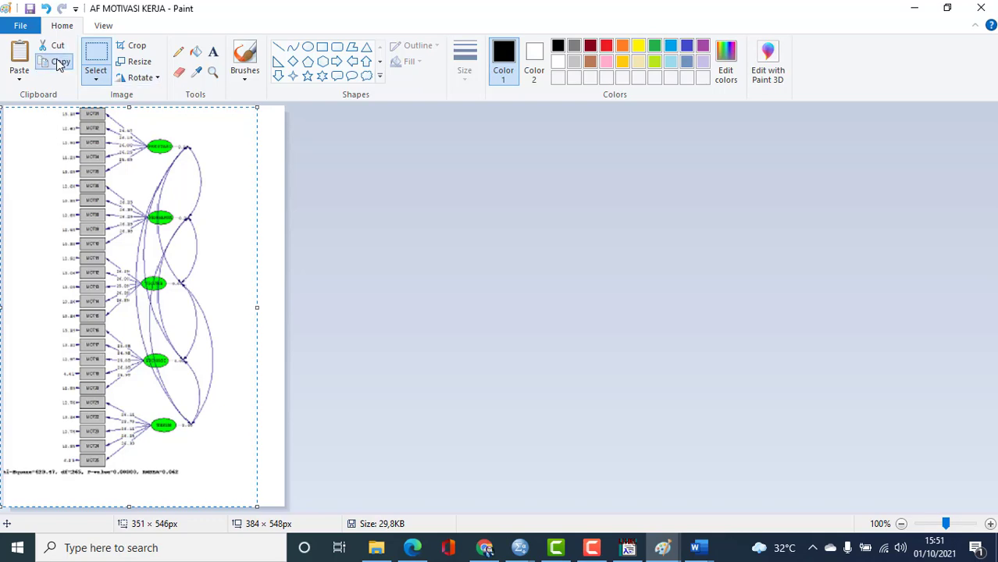
Step: Switch to Document2 in Word, paste the T-values diagram below the standardized one, and enlarge it proportionally to about 11.7 cm wide
mouse_move(697, 548)
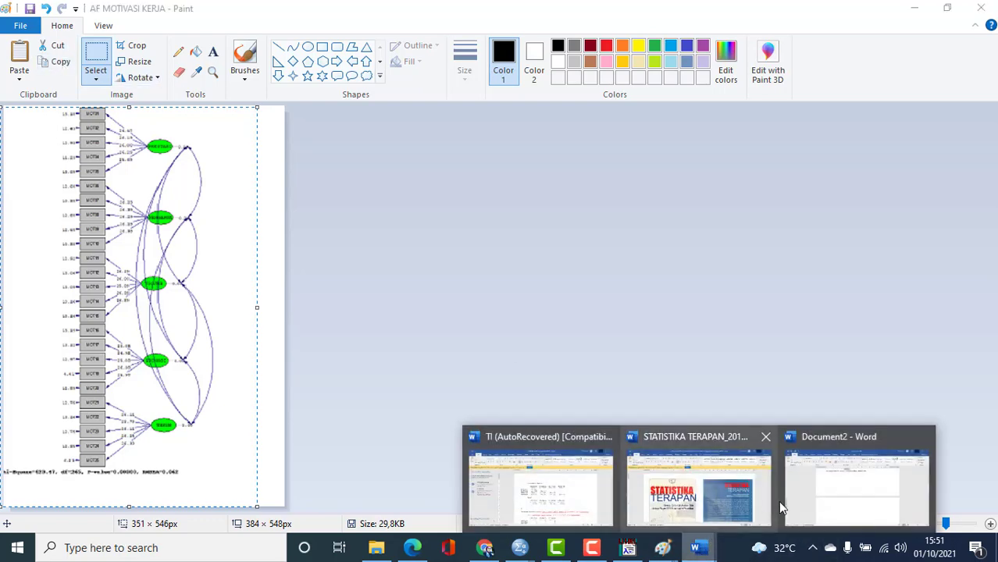
click(816, 504)
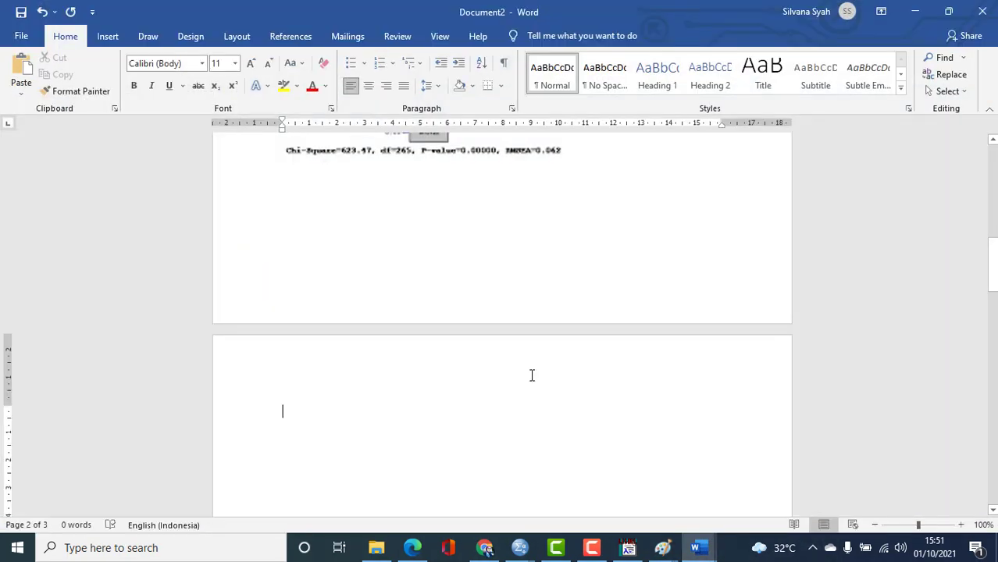
key(ctrl+v)
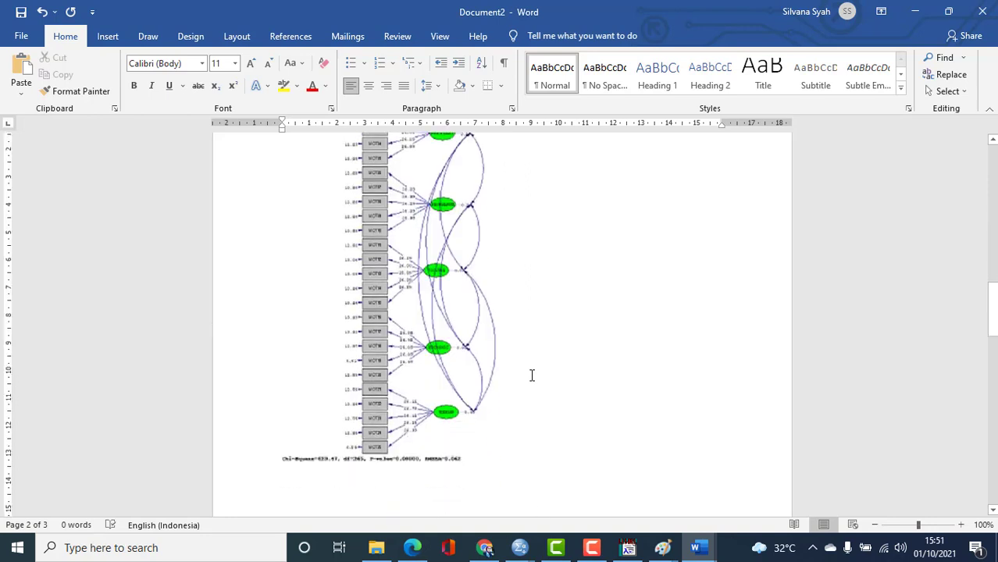
click(521, 364)
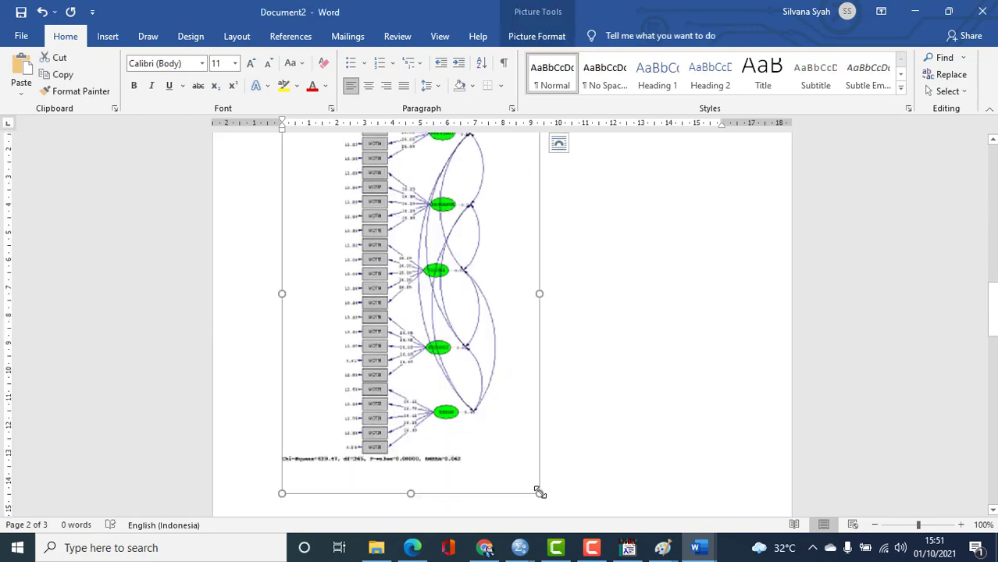
drag(539, 493, 604, 517)
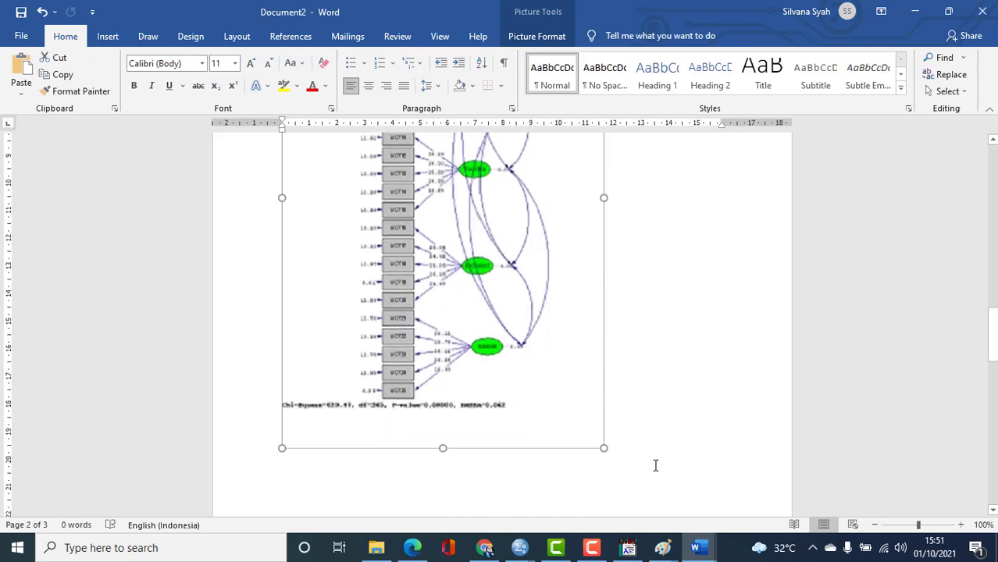
scroll(655, 466, down, 5)
Step: Switch to LISREL and review the full T-values path diagram of AF MOTIVASI KERJA down to its fit statistics
click(628, 548)
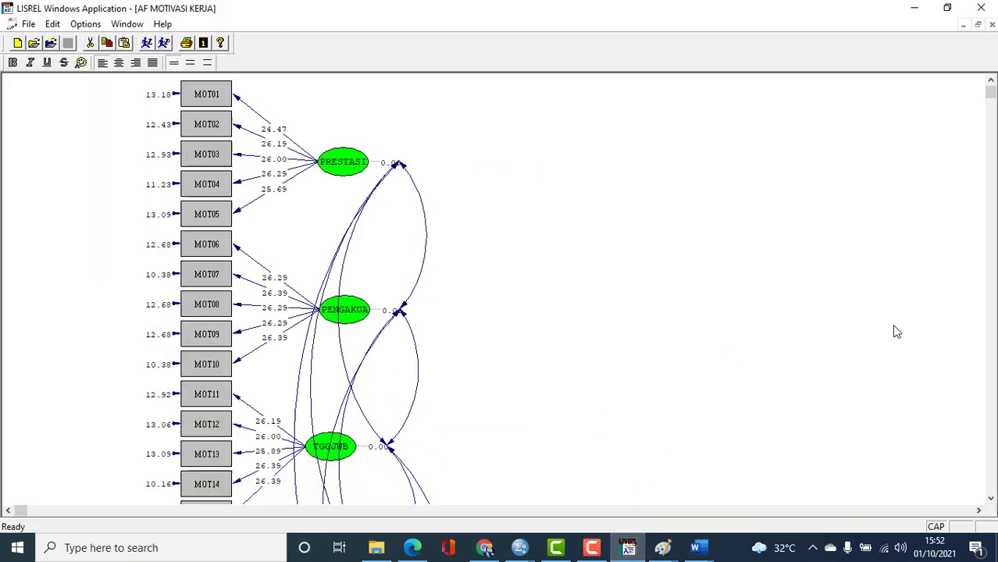
click(127, 24)
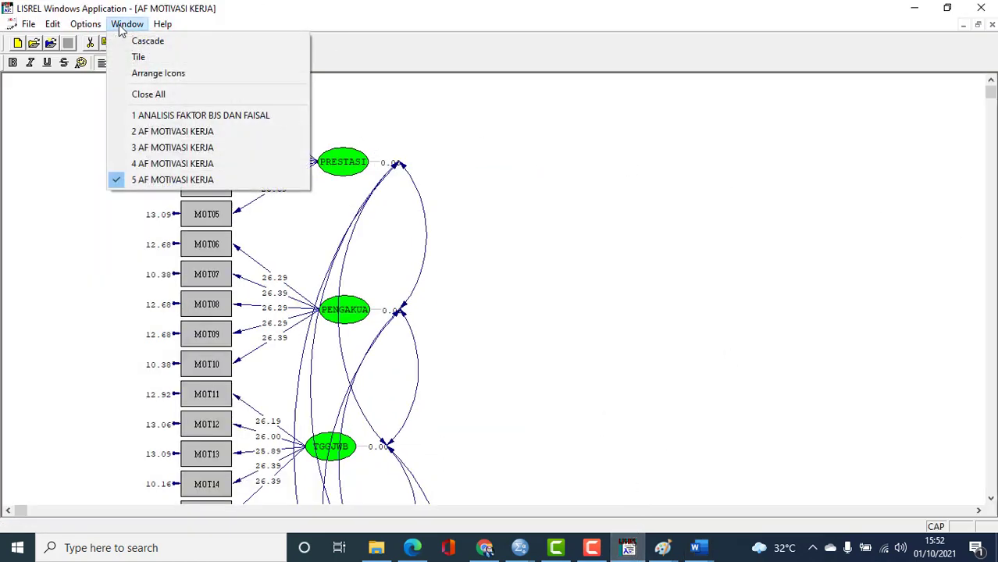
click(166, 164)
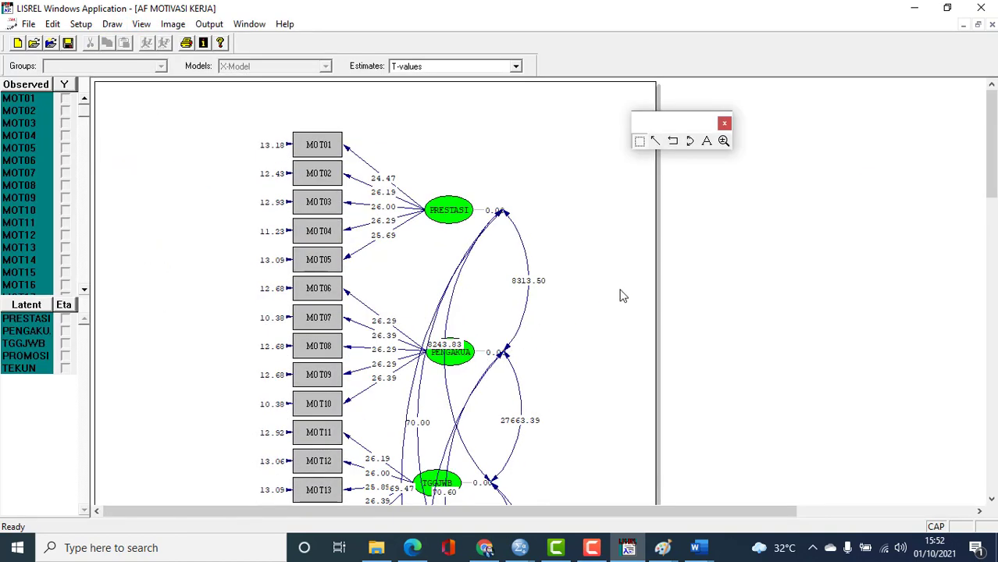
scroll(390, 250, down, 10)
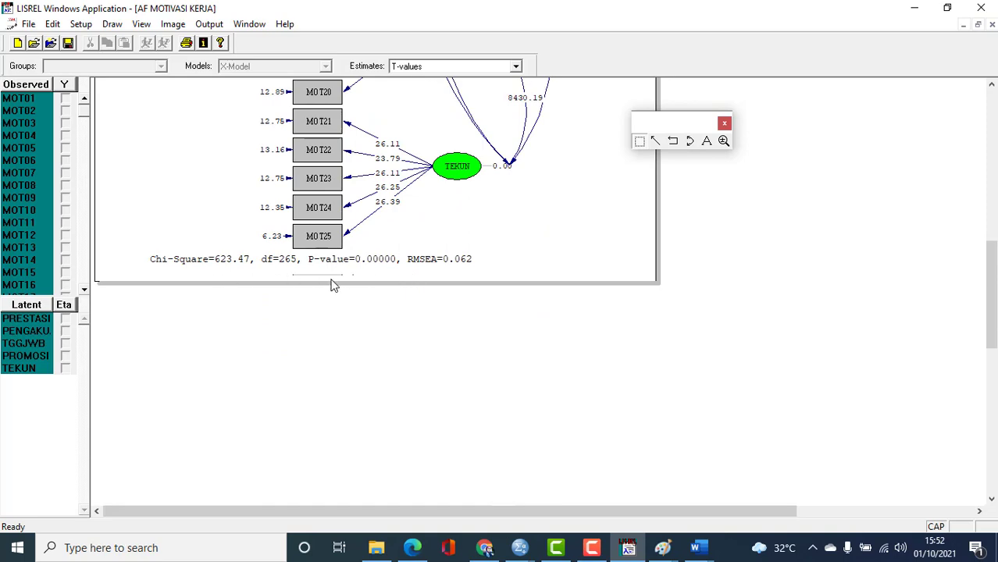
scroll(549, 266, up, 10)
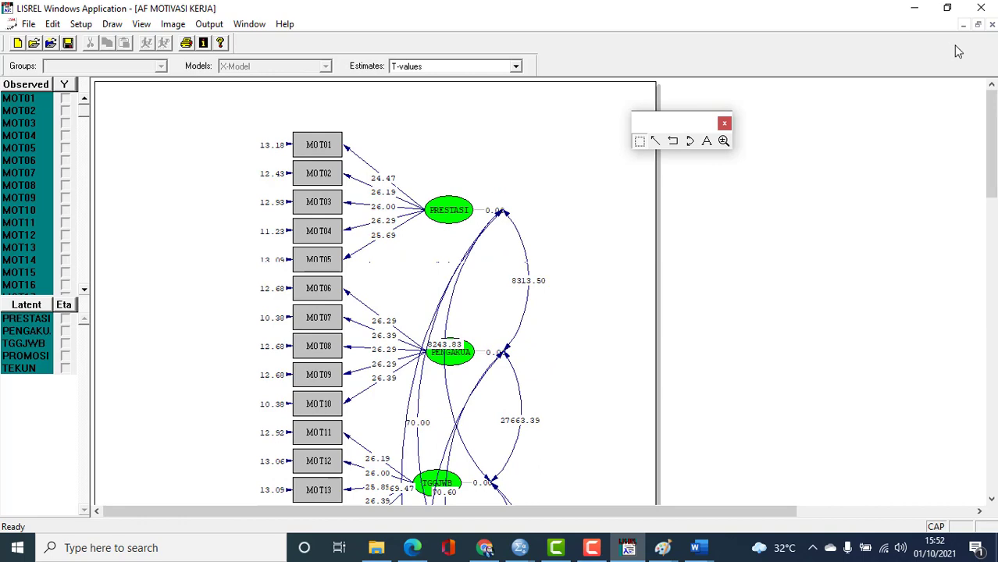
Step: Minimize both path diagram windows and maximize the AF MOTIVASI KERJA text output window
click(964, 26)
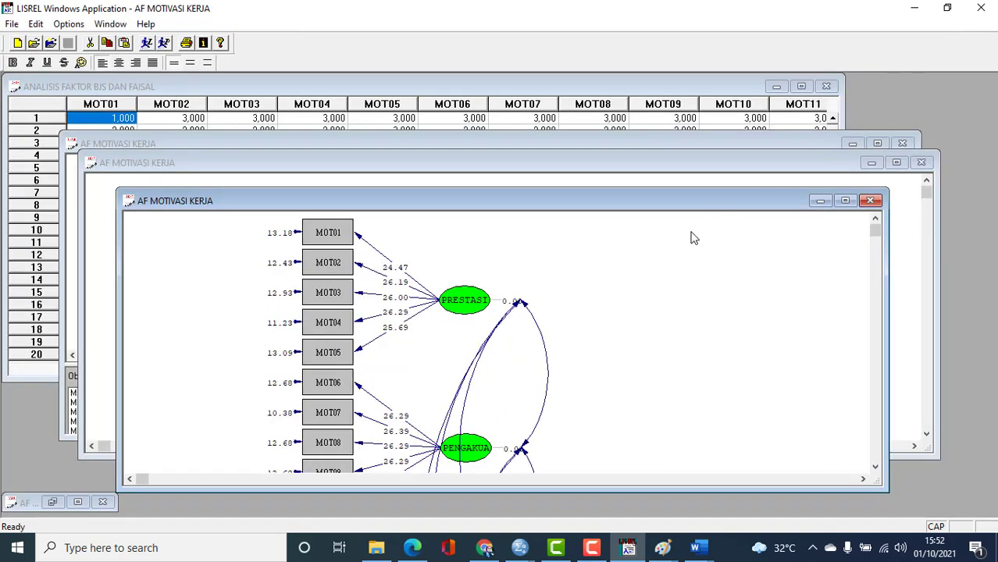
click(820, 201)
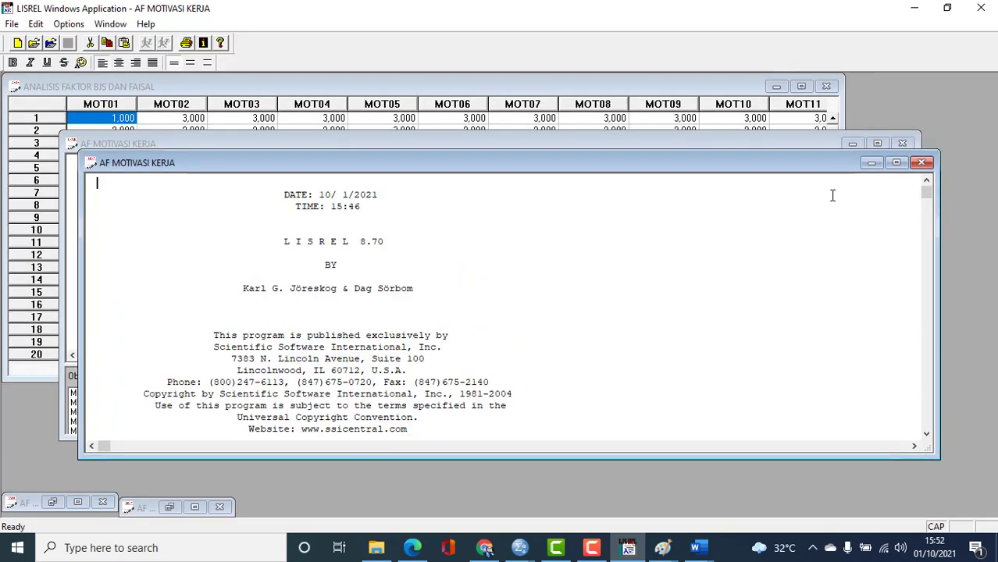
click(897, 162)
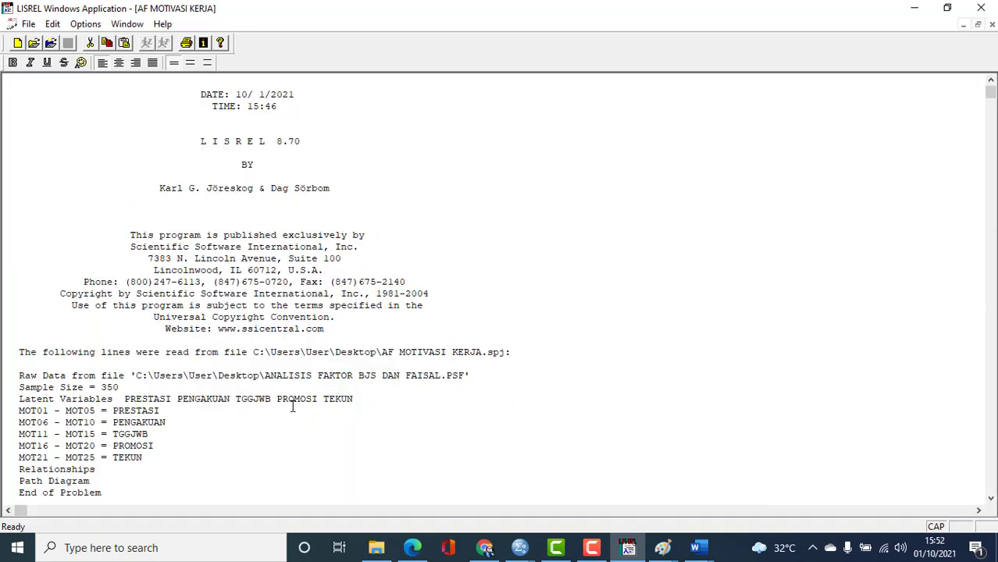
Step: Select the entire AF MOTIVASI KERJA text output, from the header through the modification indices, and copy it
key(ctrl+a)
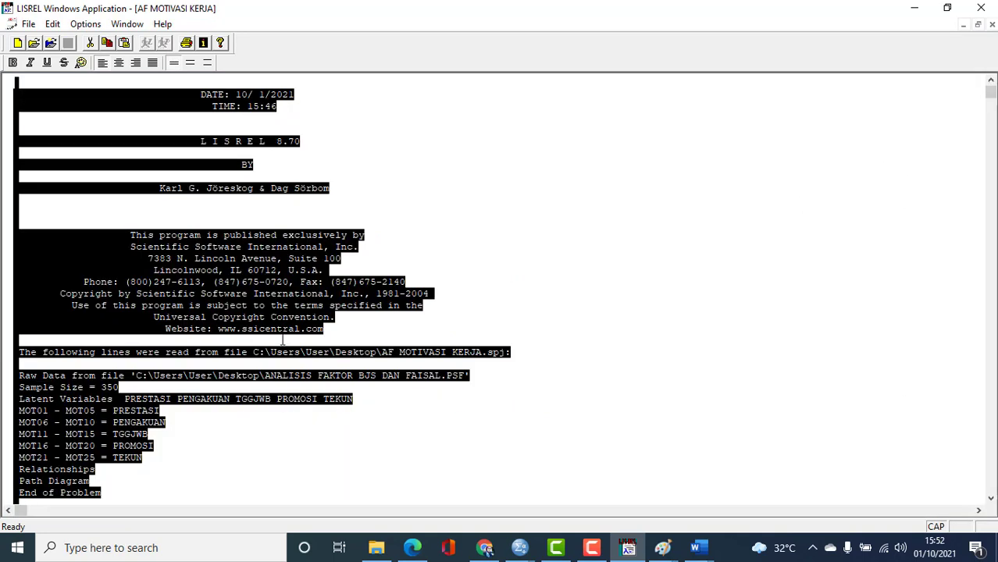
drag(991, 117, 989, 478)
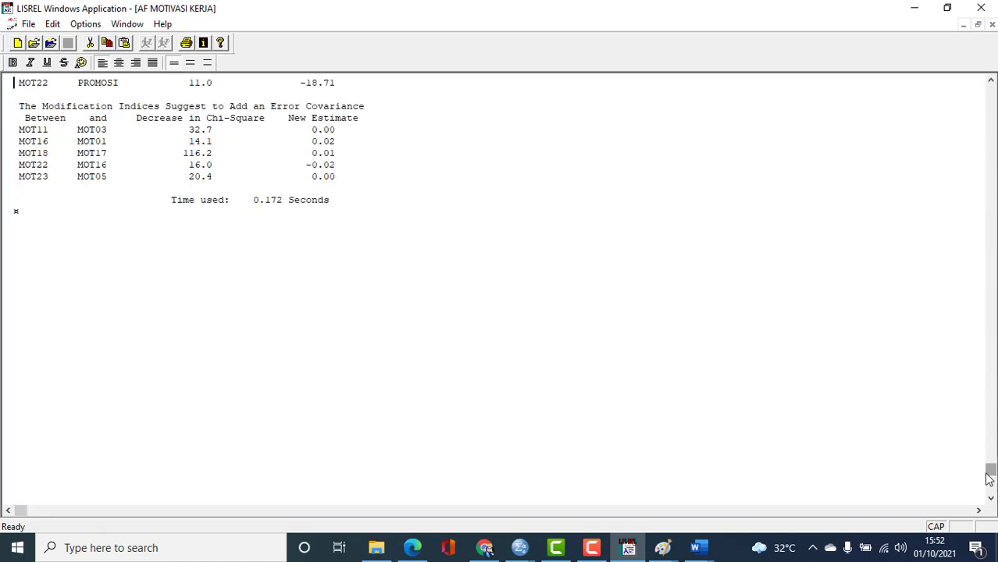
click(307, 130)
key(ctrl+a)
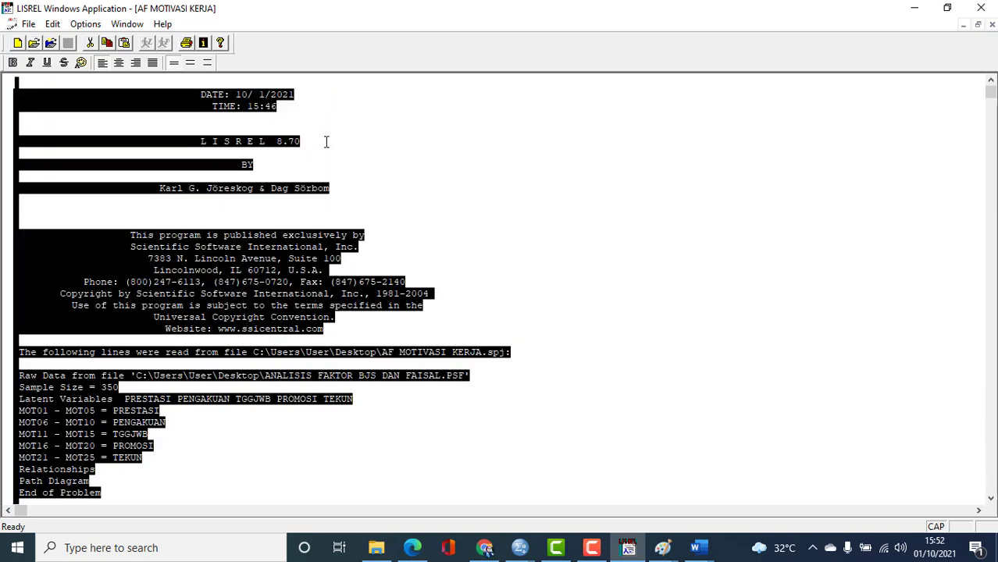
Step: Switch to Document2 in Word, insert a page break after the last path diagram, and paste the LISREL text output on the new page
mouse_move(697, 548)
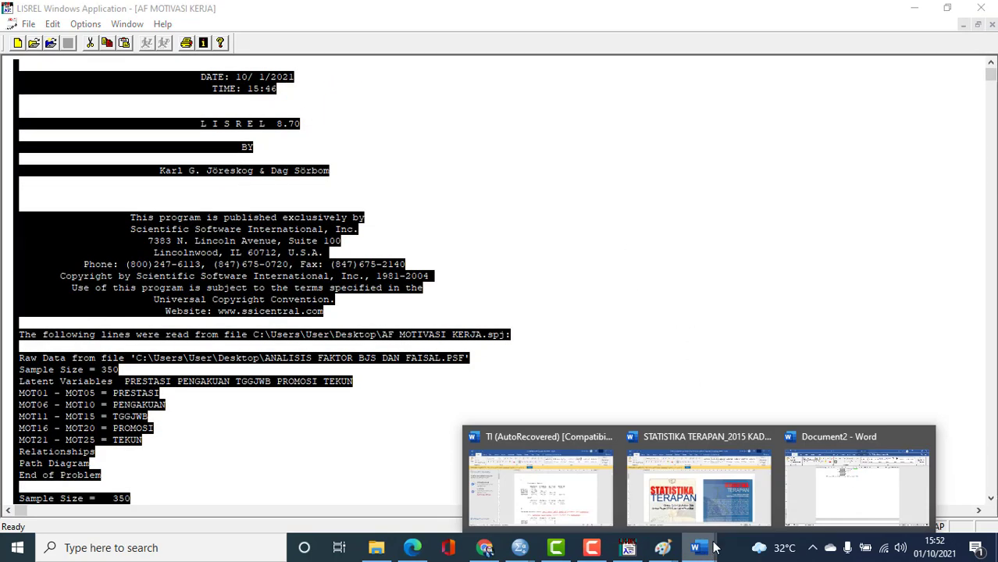
click(818, 504)
scroll(612, 465, down, 15)
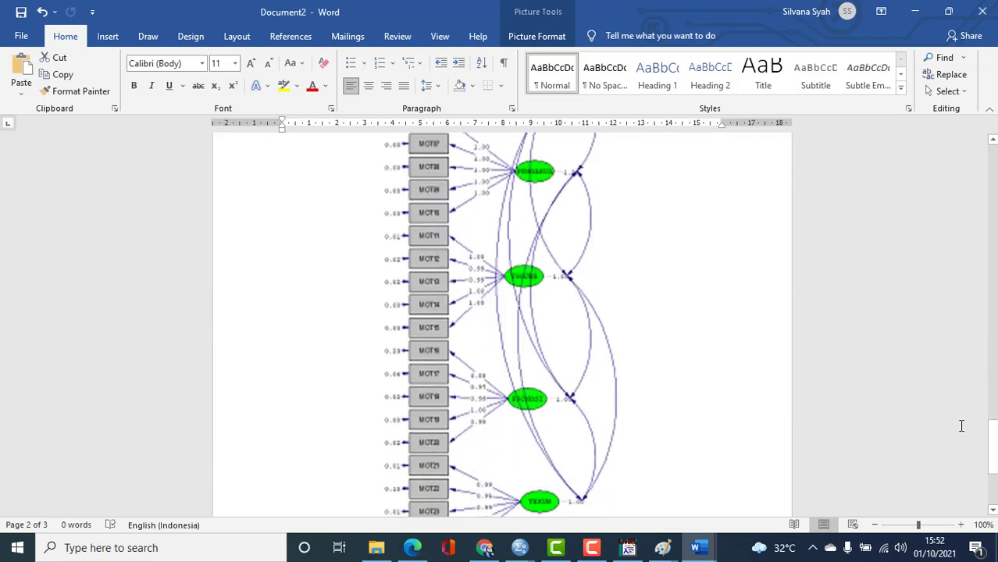
drag(994, 454, 993, 481)
click(626, 399)
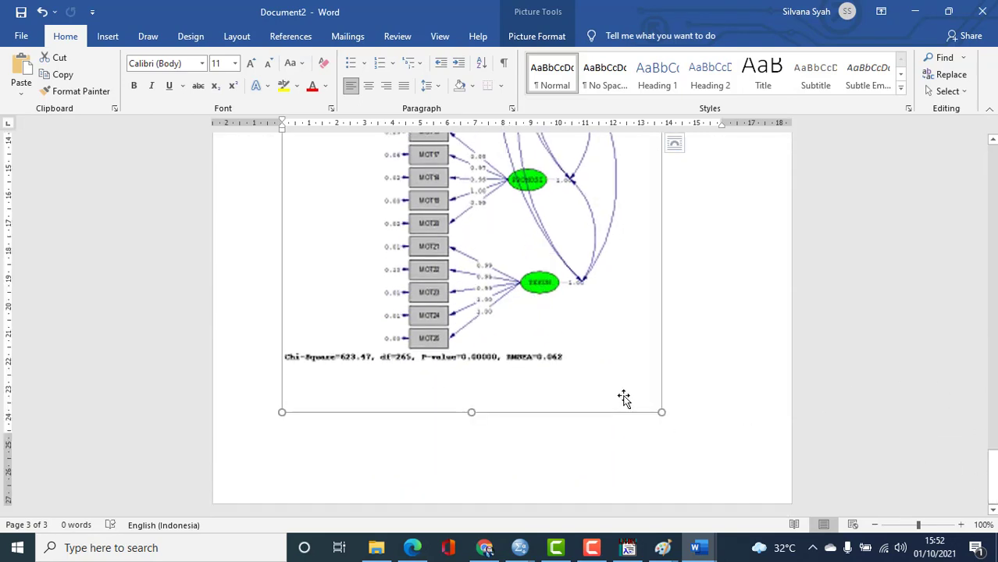
click(672, 384)
key(ctrl+Return)
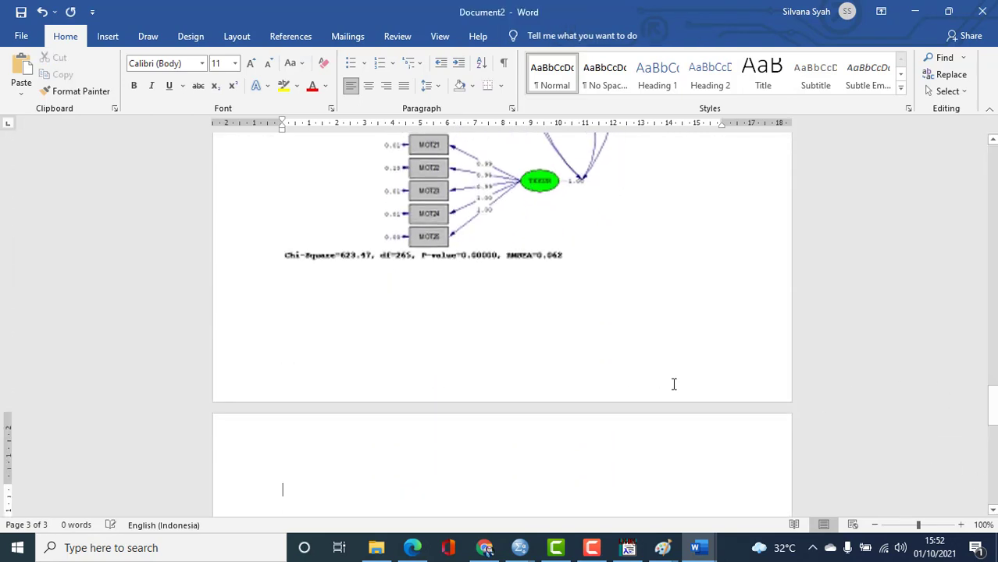
key(ctrl+v)
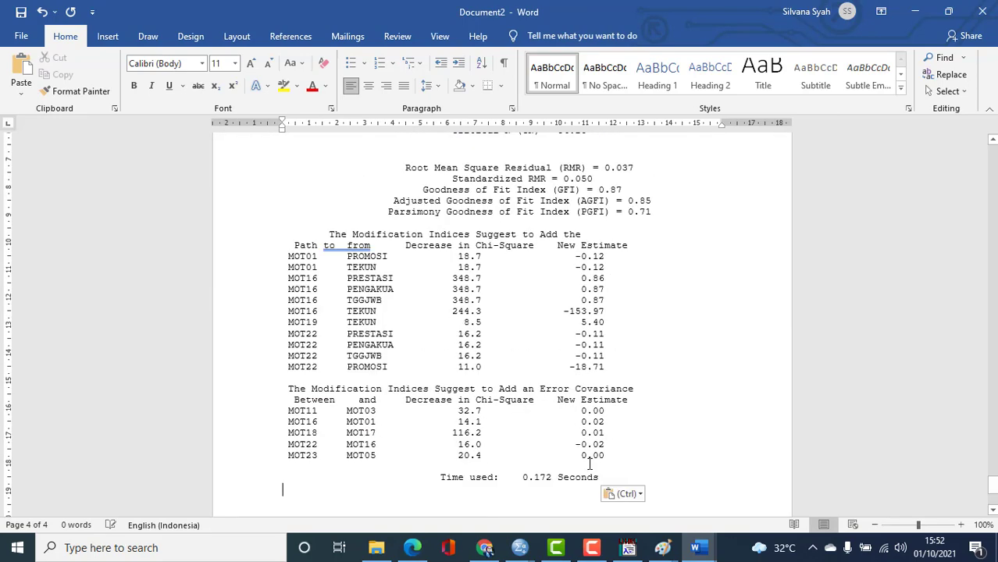
Step: Review the pasted output from the modification indices and fit statistics back up to the first path diagram
scroll(460, 229, up, 8)
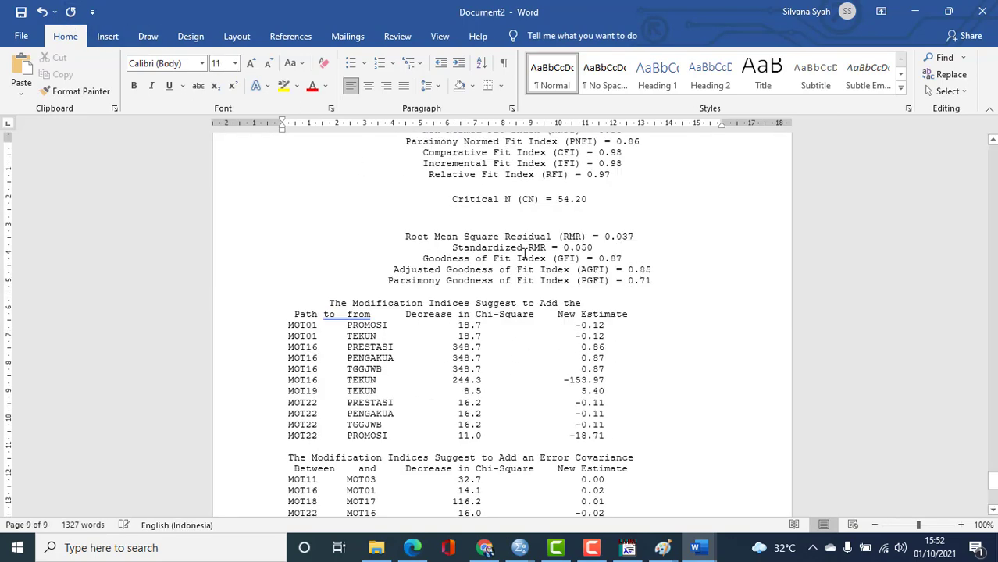
scroll(668, 312, up, 18)
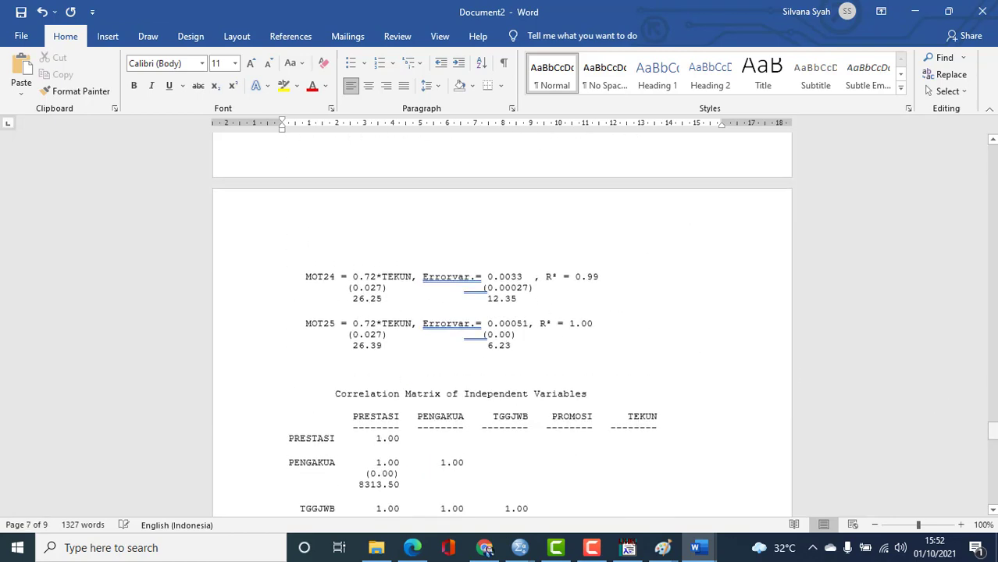
drag(993, 433, 967, 162)
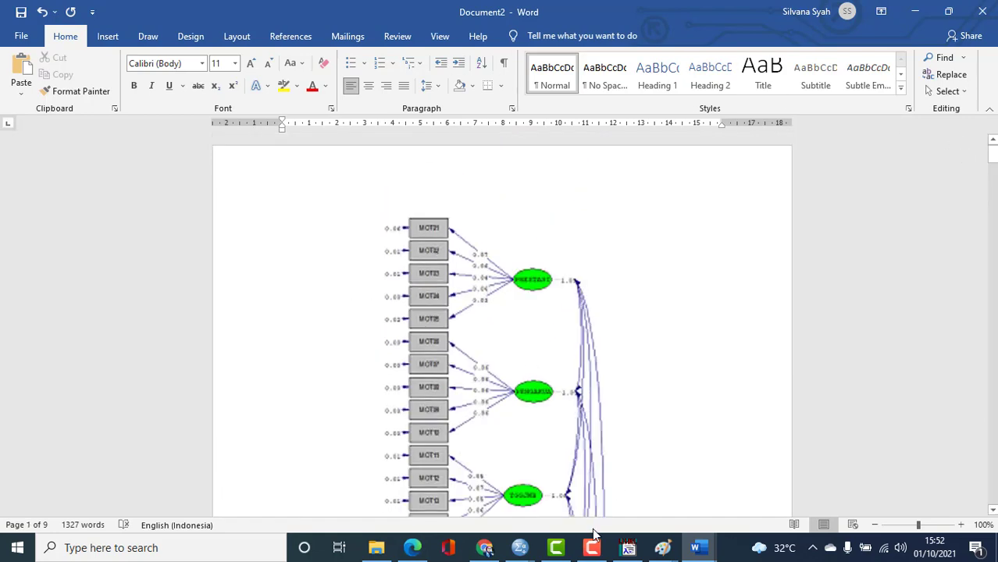
click(557, 547)
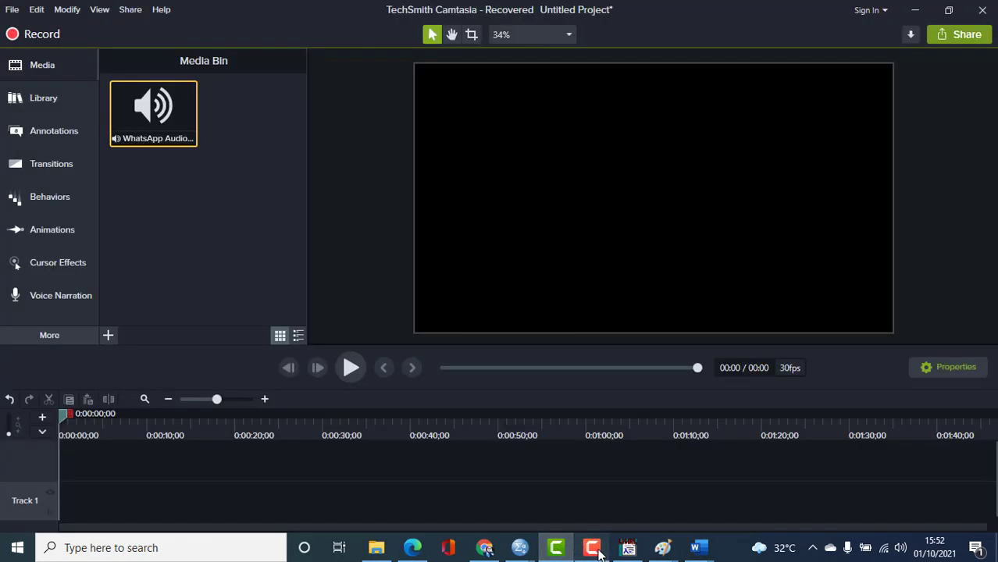
click(592, 548)
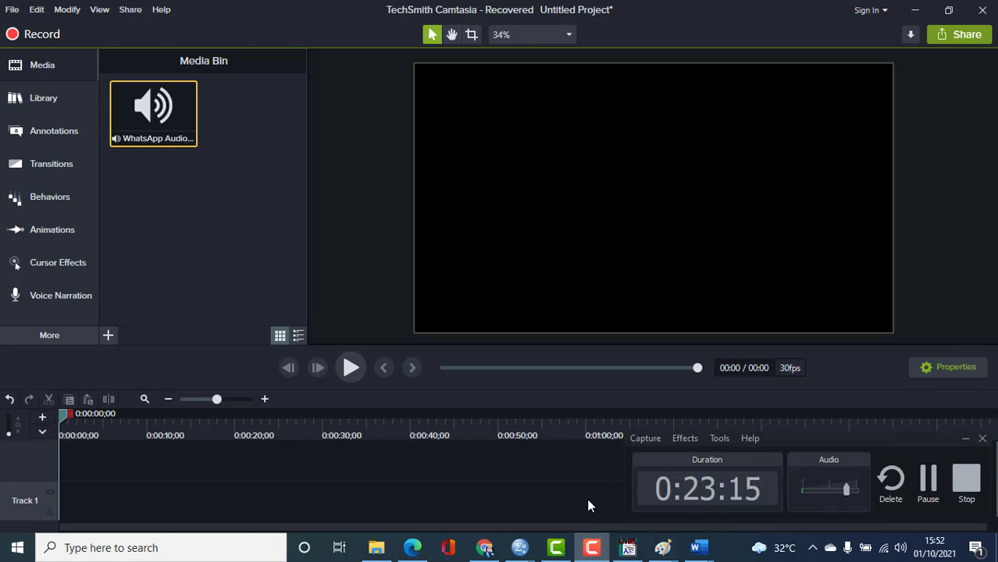